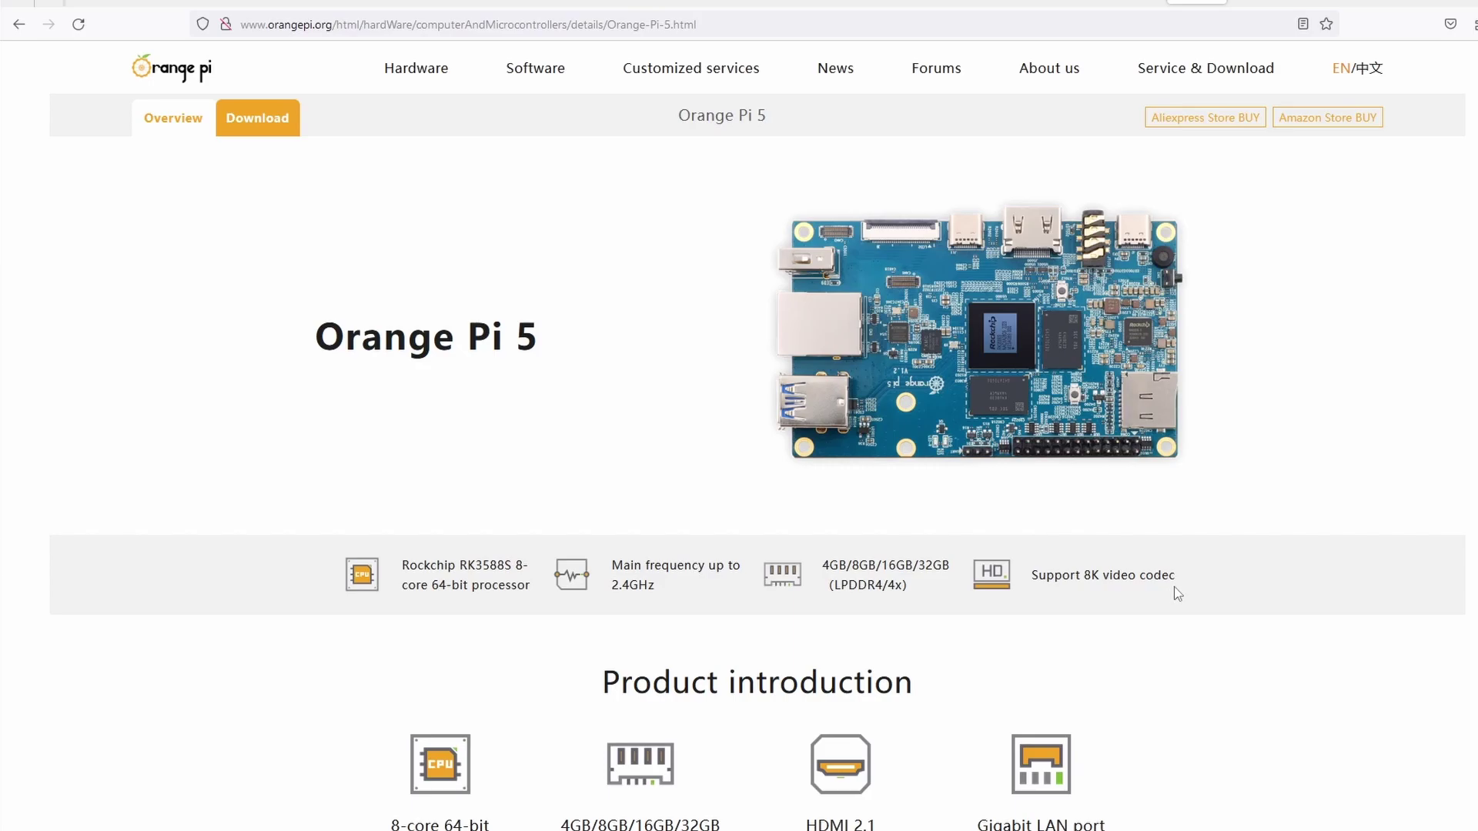
Scroll through the Orange Pi 5 product page on orangepi.org, then switch to the casaos.io tab
scroll(1178, 593, down, 3)
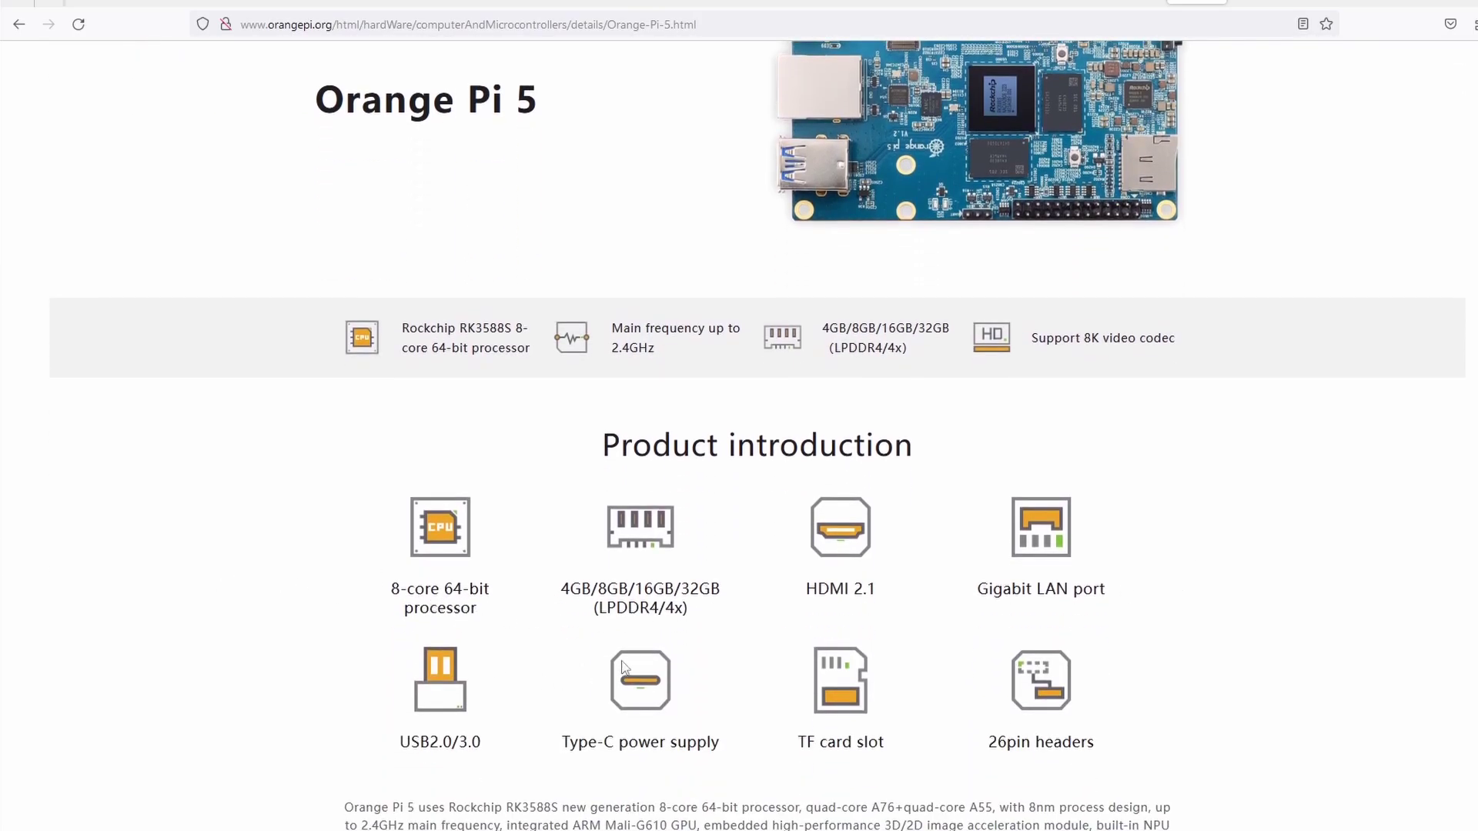
scroll(1044, 716, down, 6)
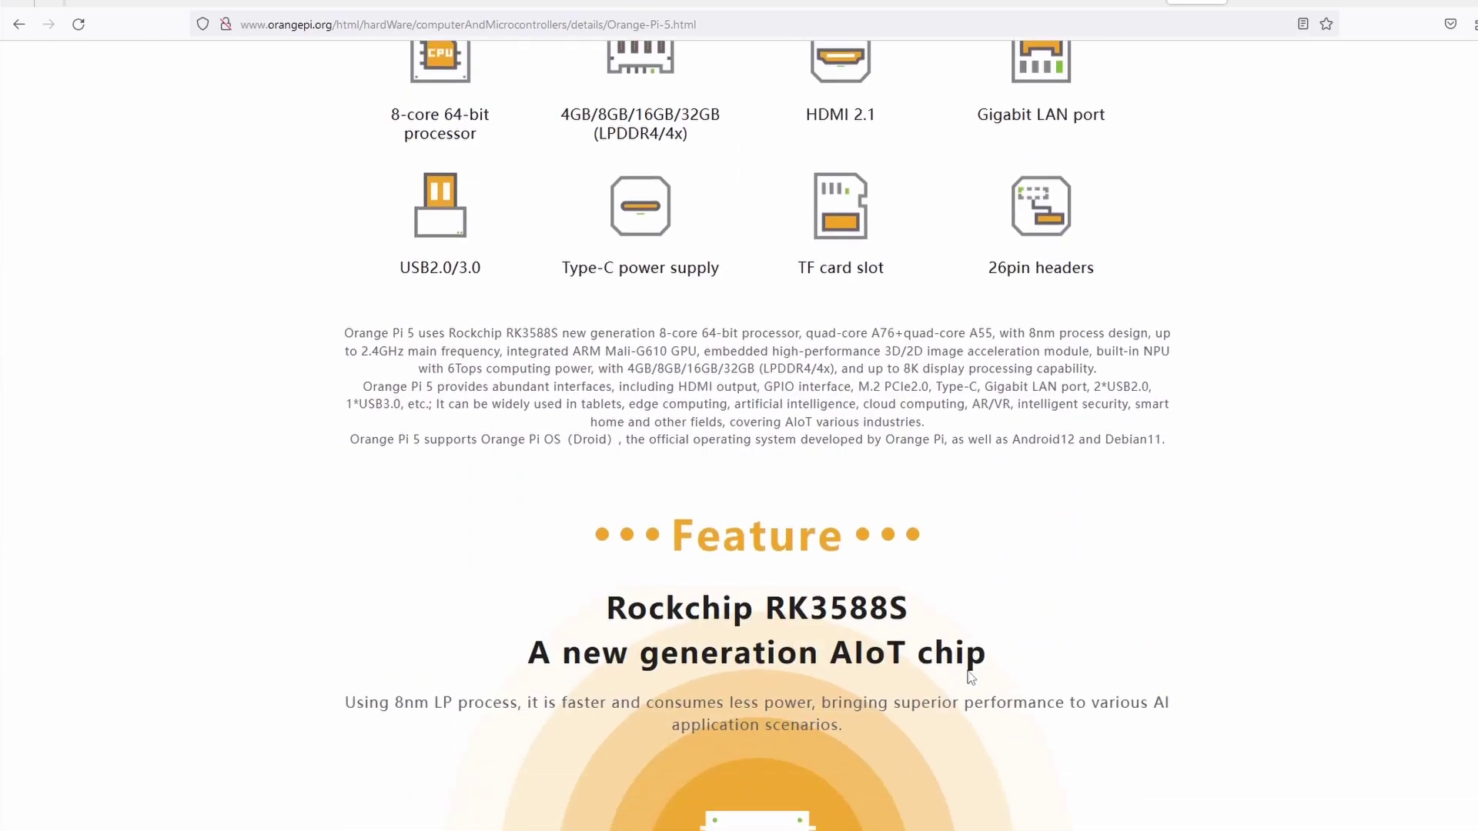
scroll(939, 683, down, 3)
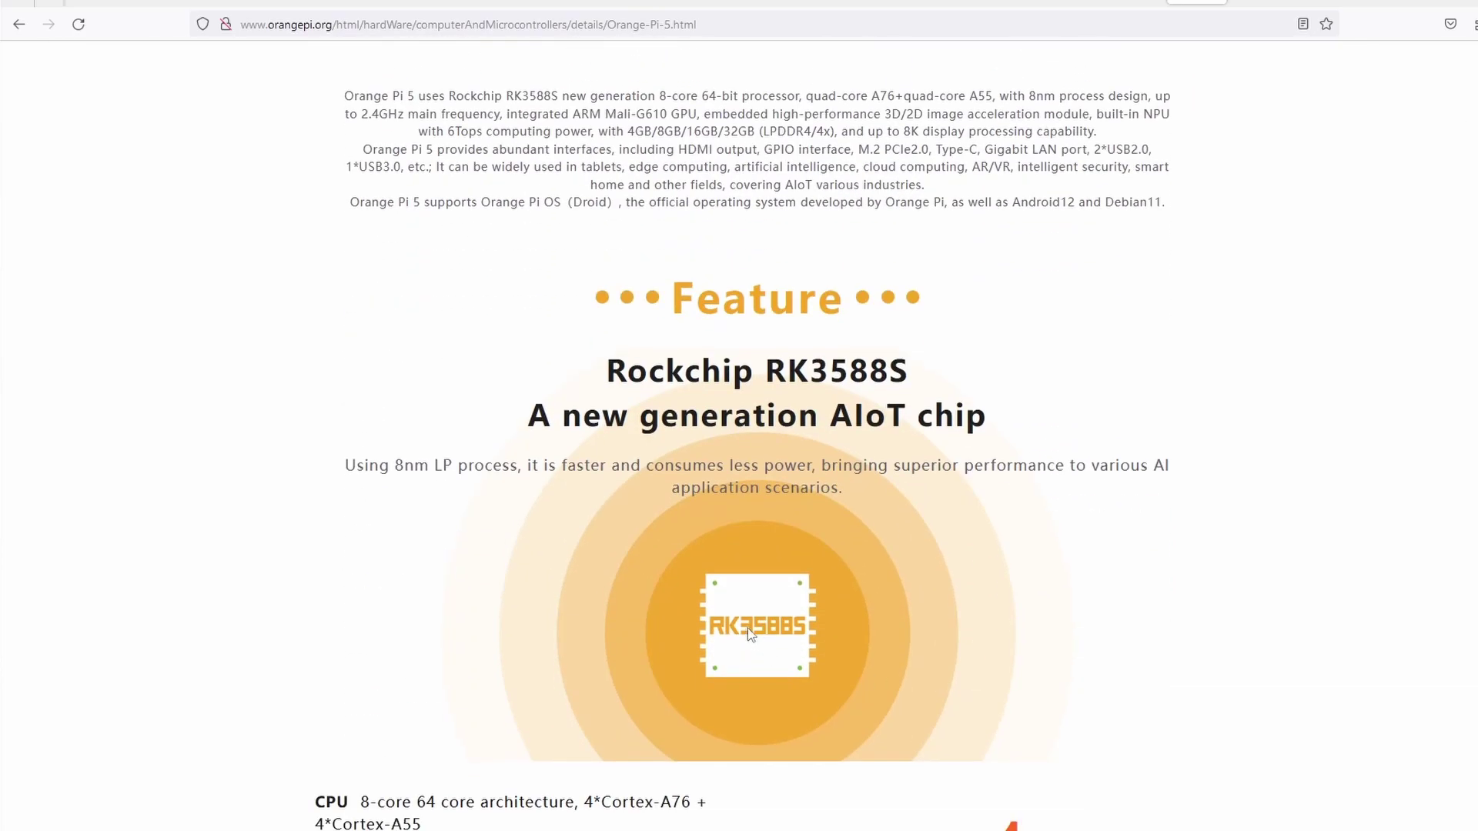
scroll(715, 632, down, 4)
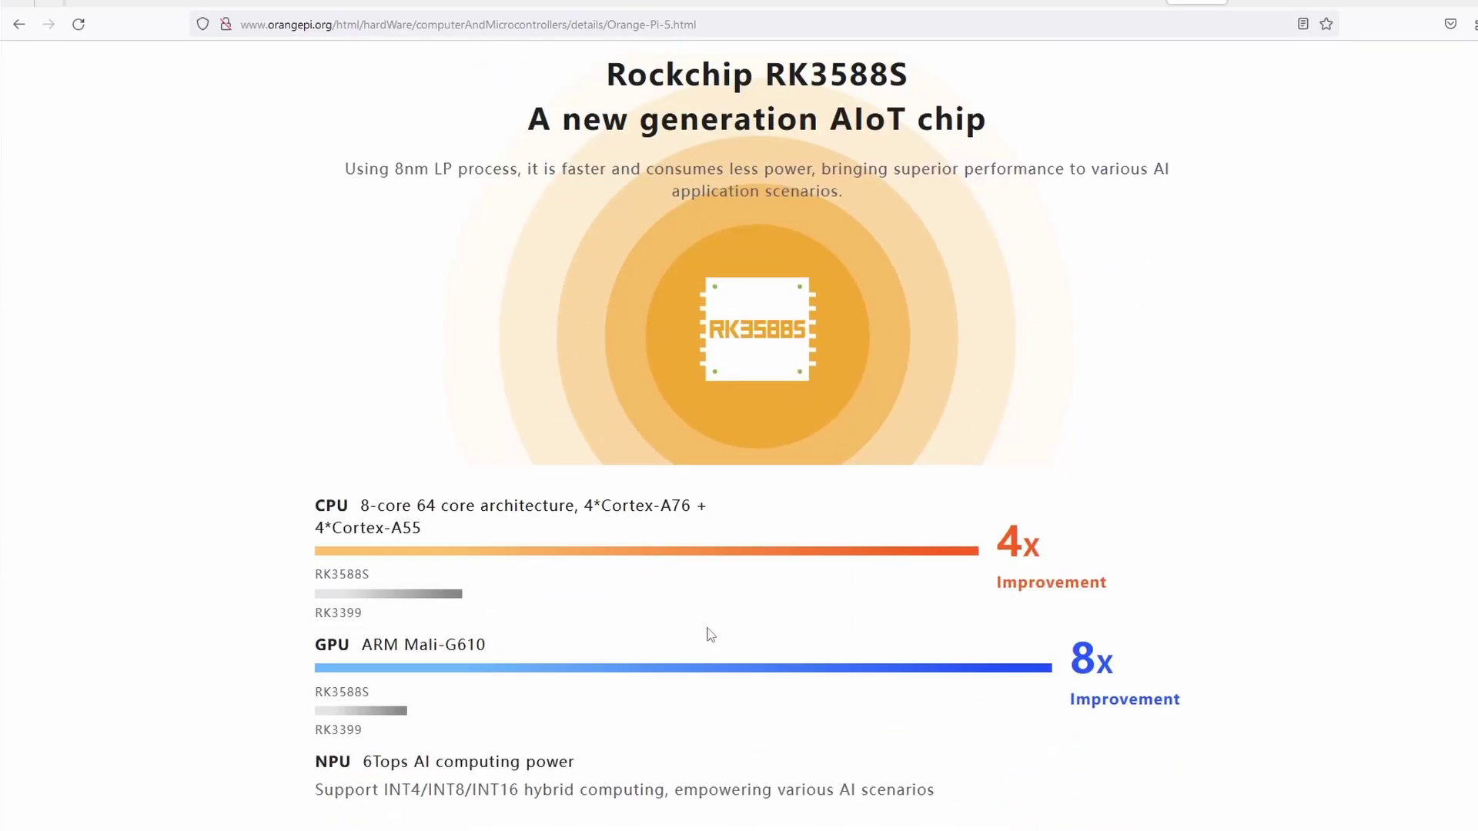
scroll(710, 634, down, 2)
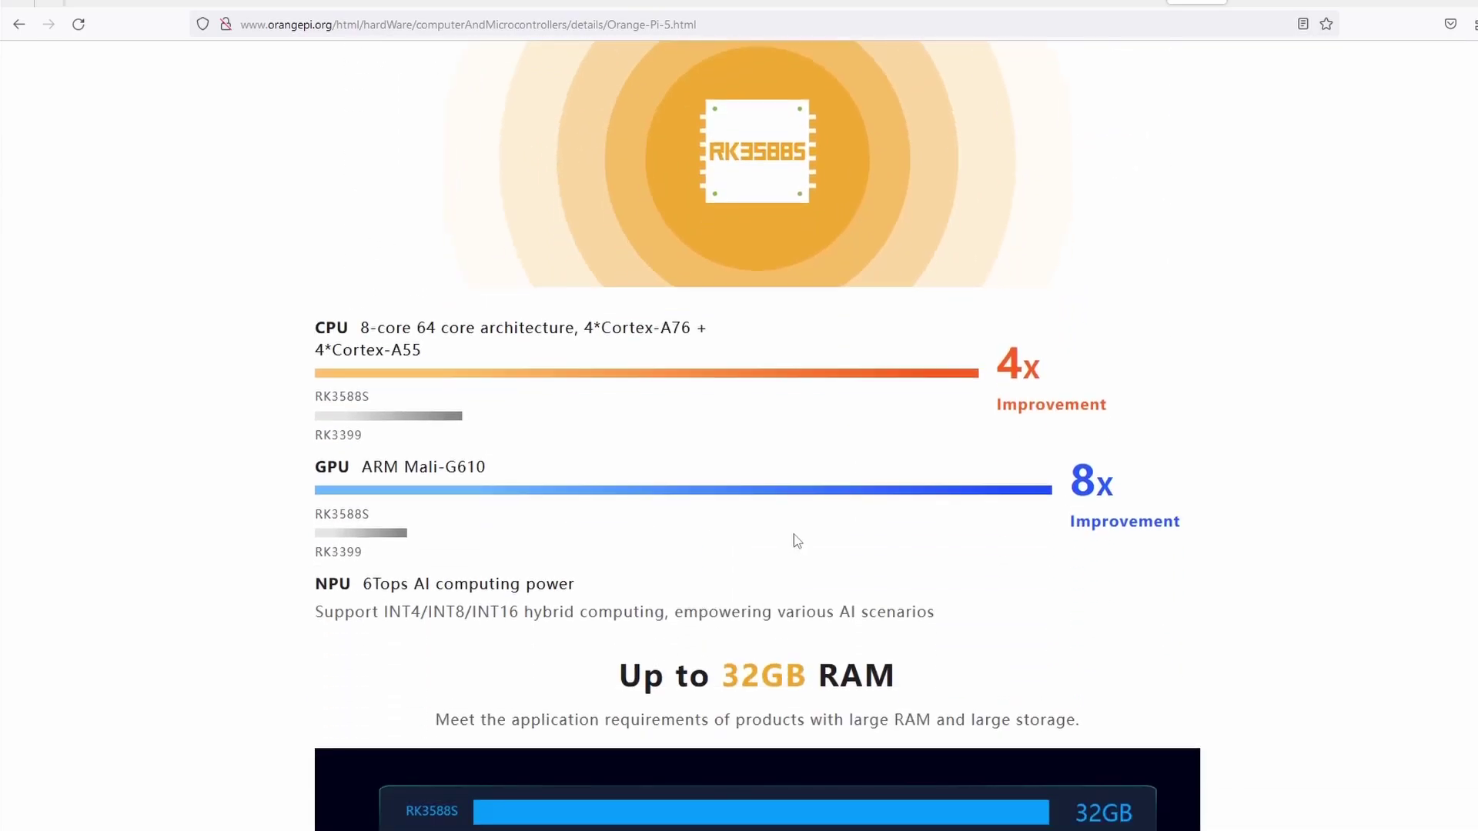
scroll(797, 540, down, 2)
scroll(755, 360, down, 3)
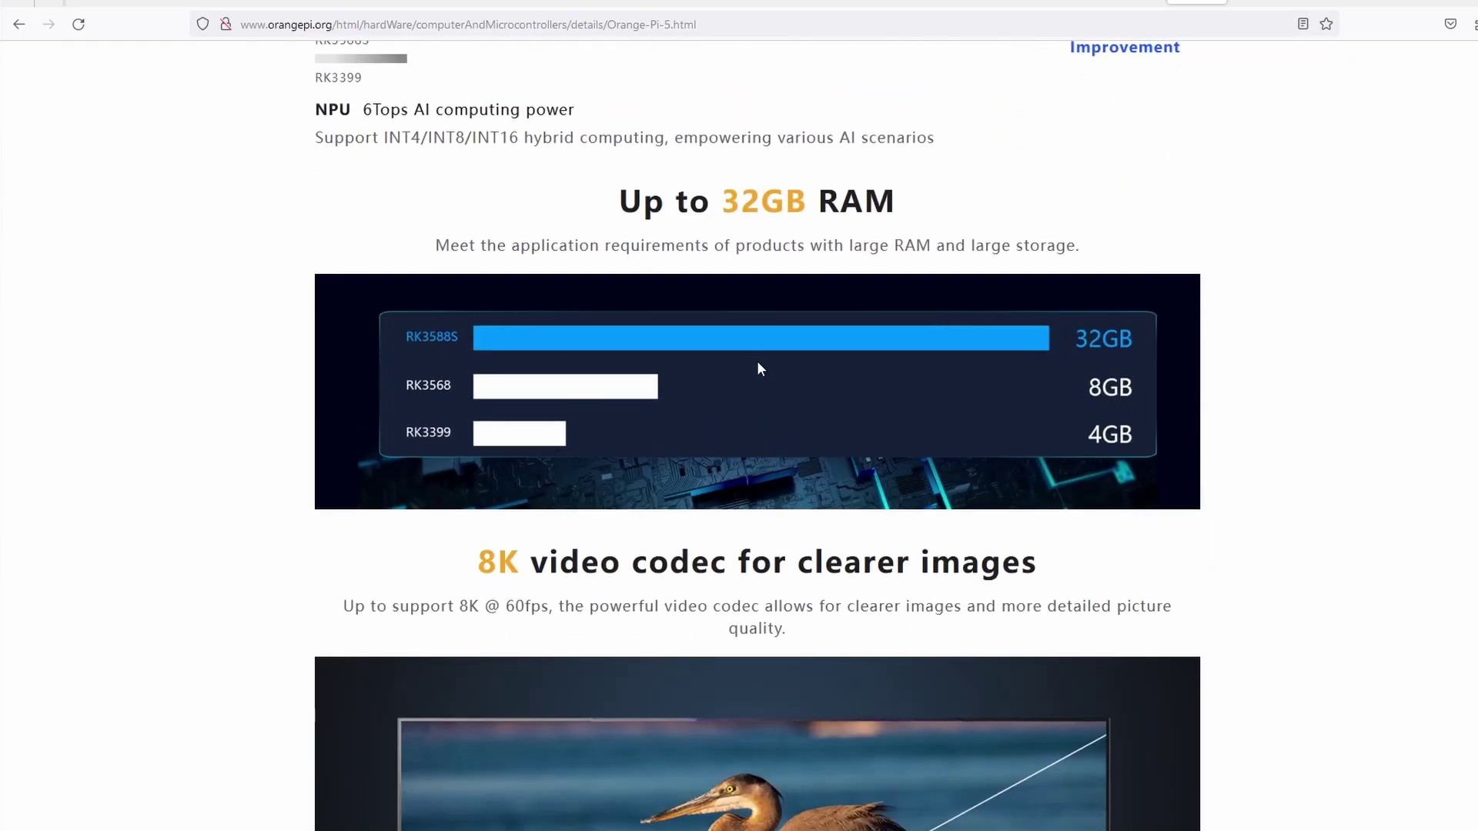
scroll(842, 557, down, 3)
scroll(987, 597, down, 8)
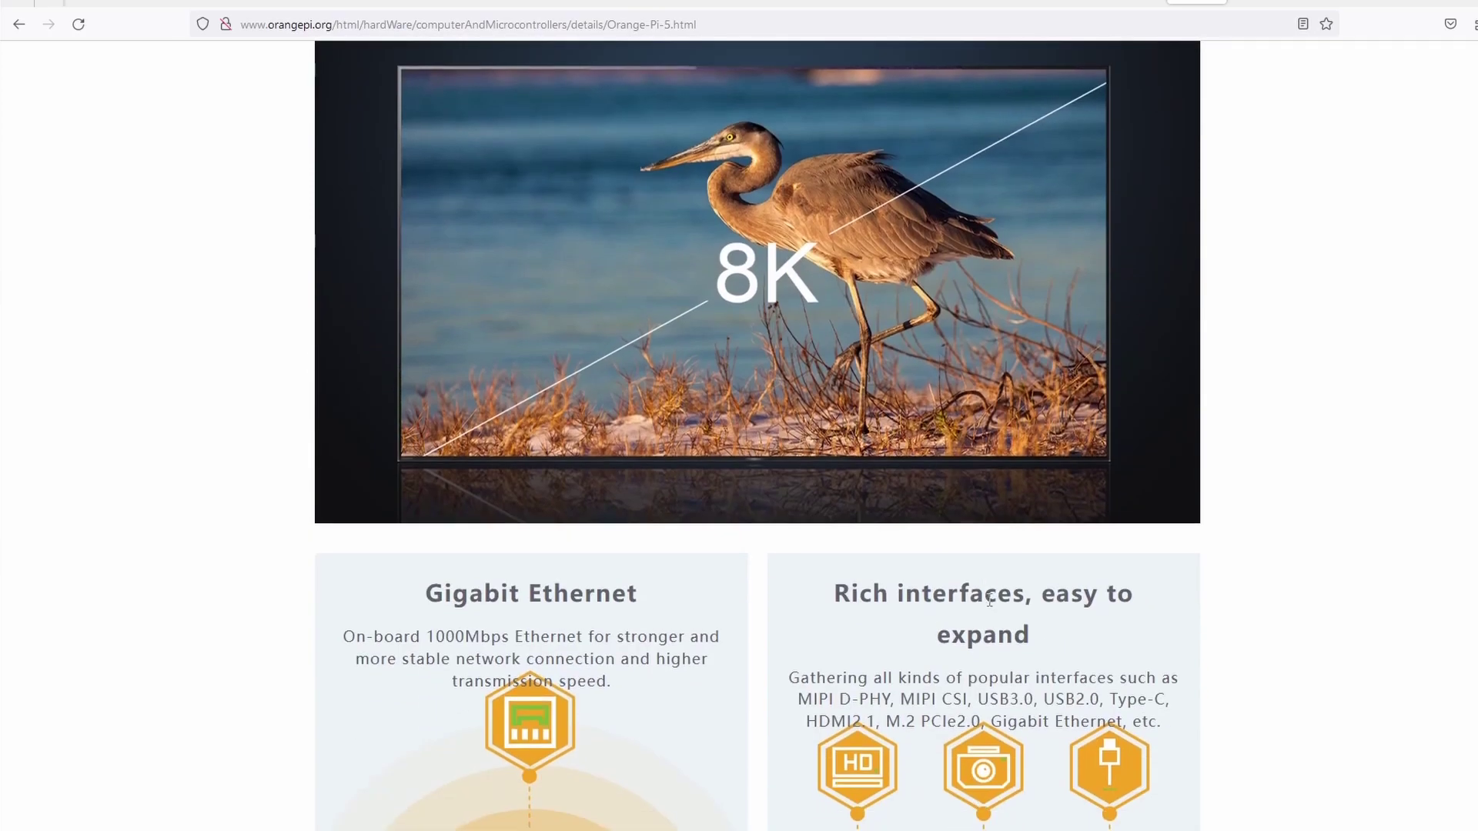
scroll(990, 606, down, 10)
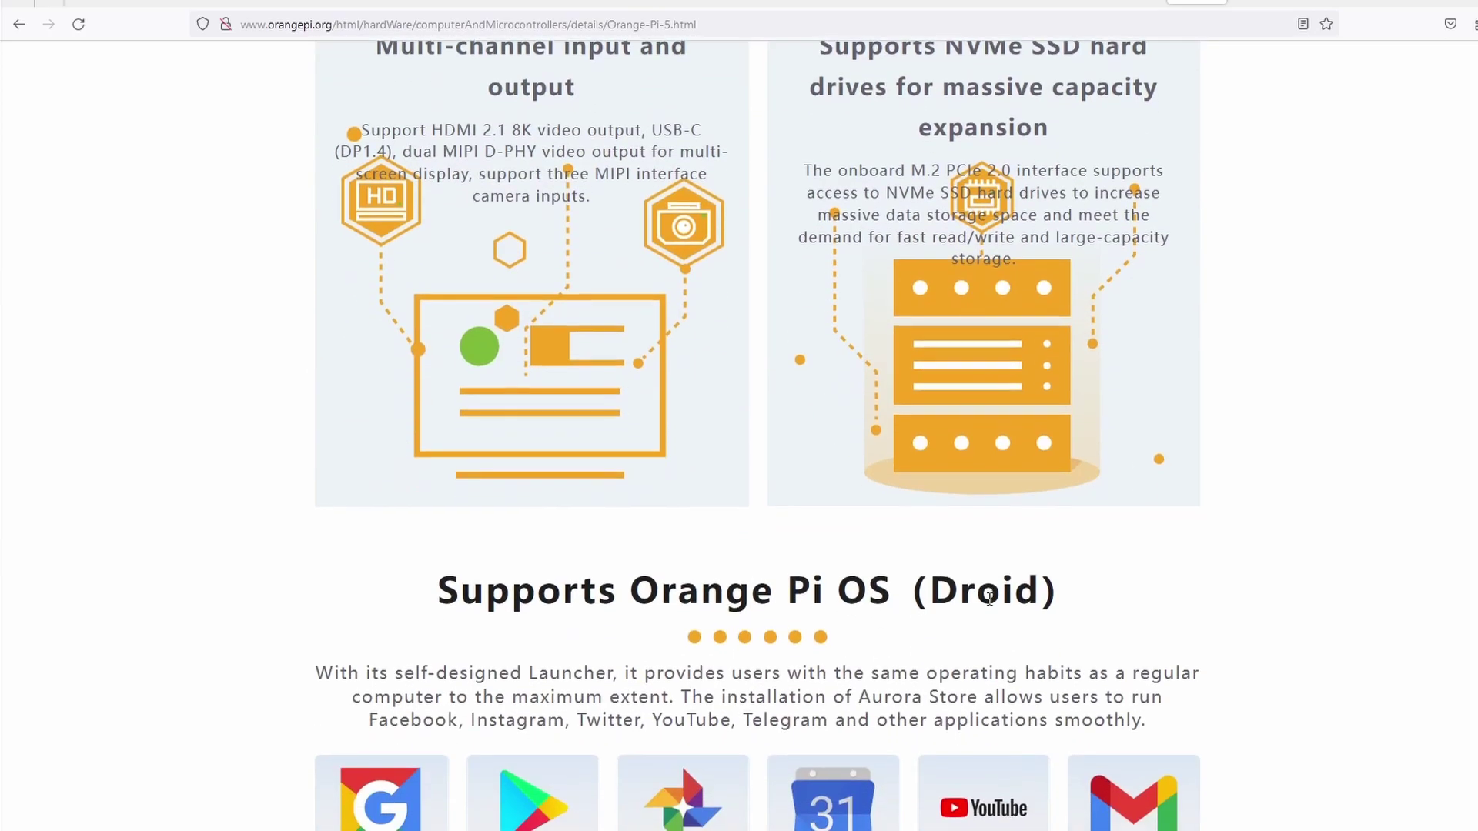
scroll(992, 607, down, 3)
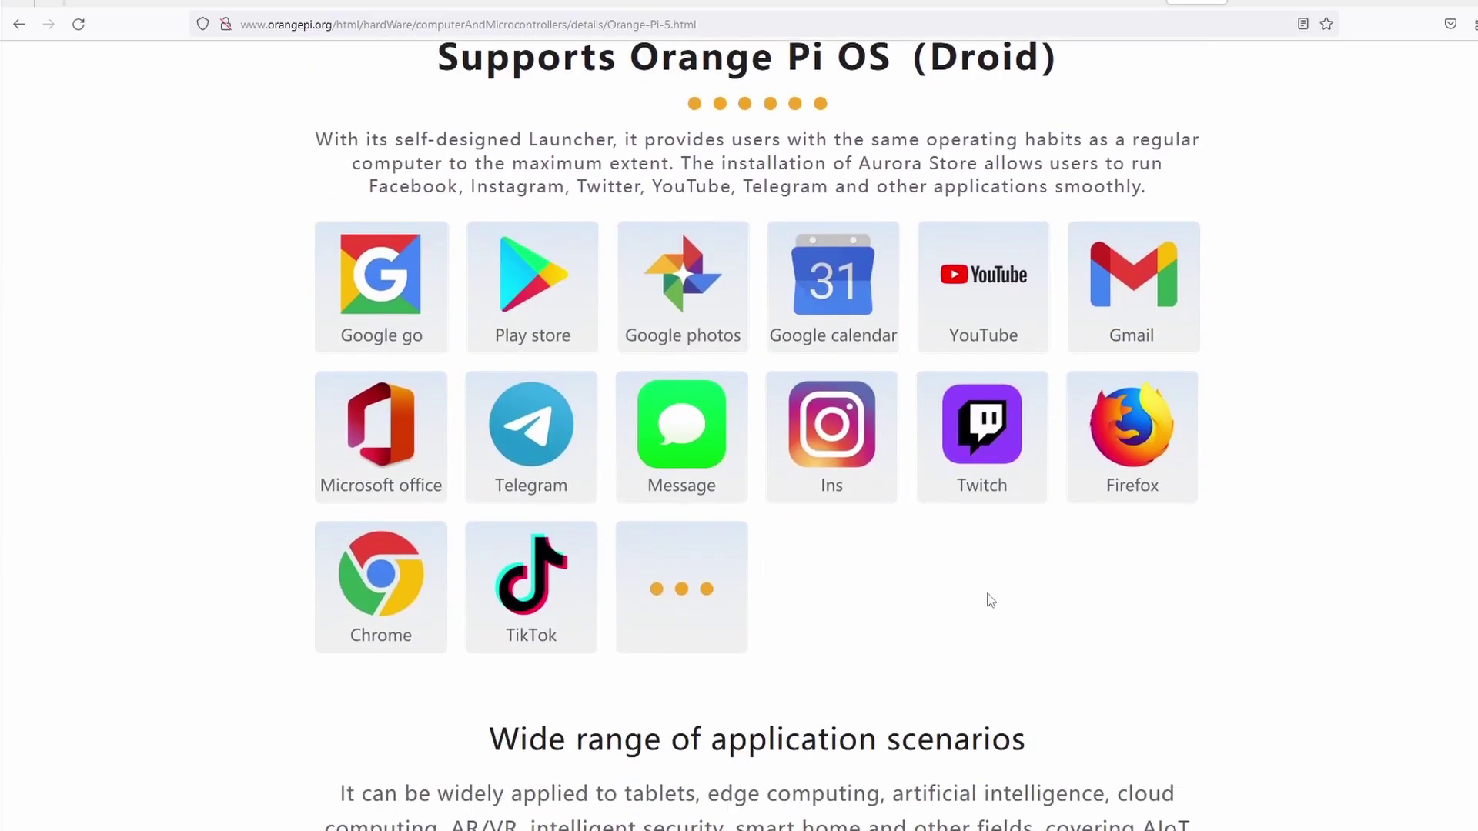
scroll(696, 560, down, 9)
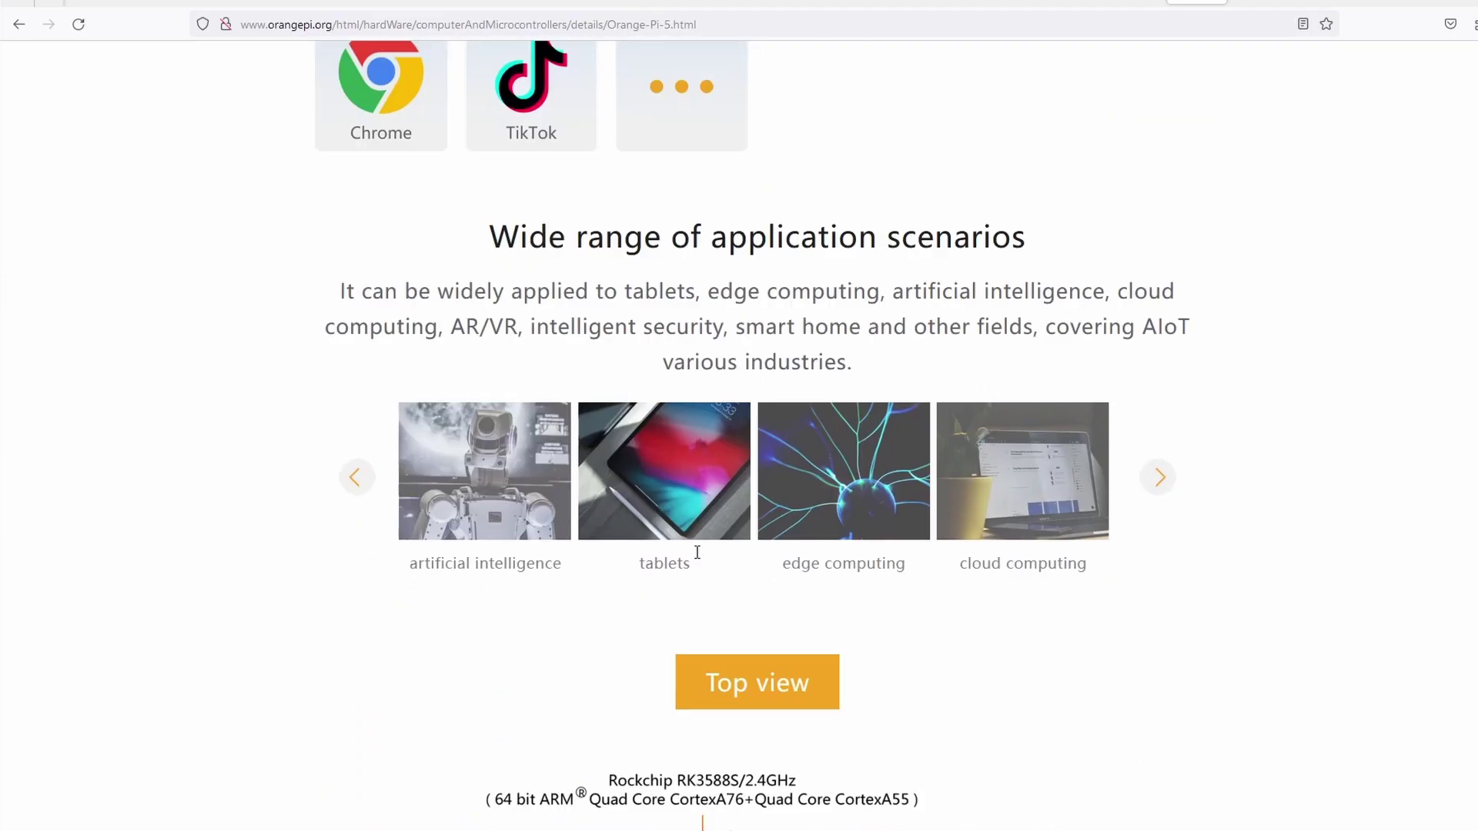
scroll(704, 554, down, 3)
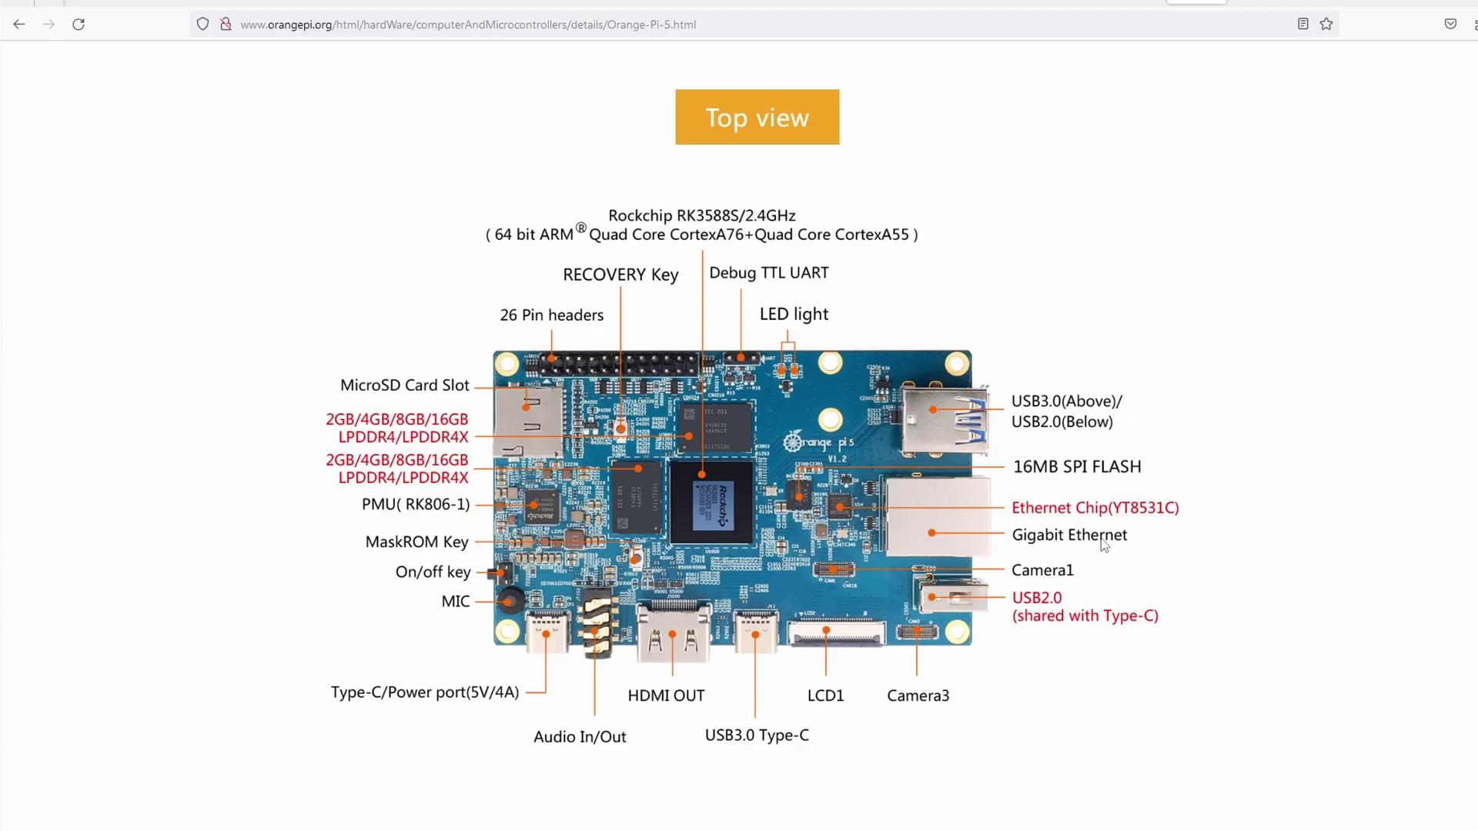
scroll(1104, 542, down, 16)
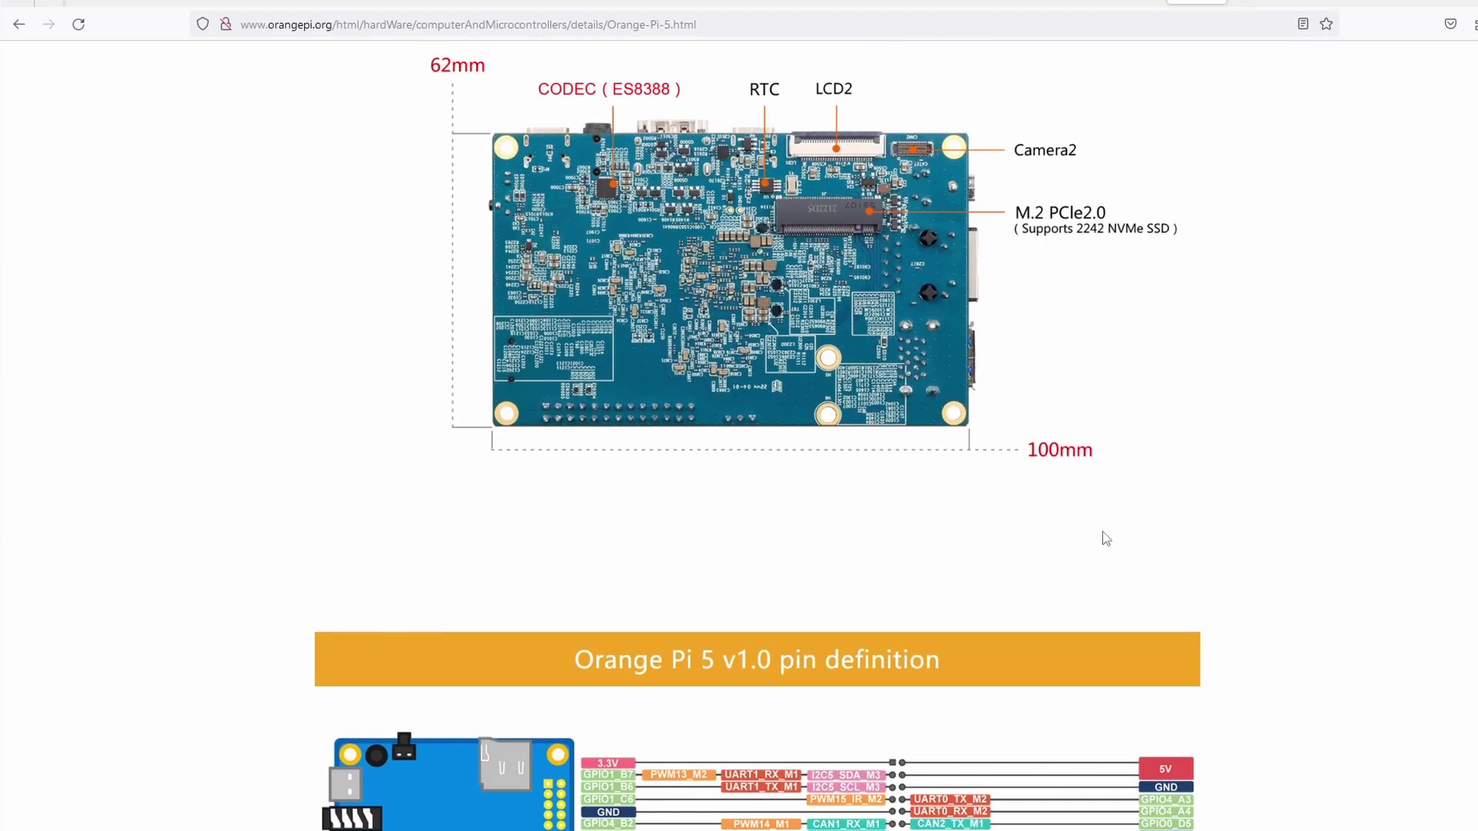
scroll(1104, 539, down, 3)
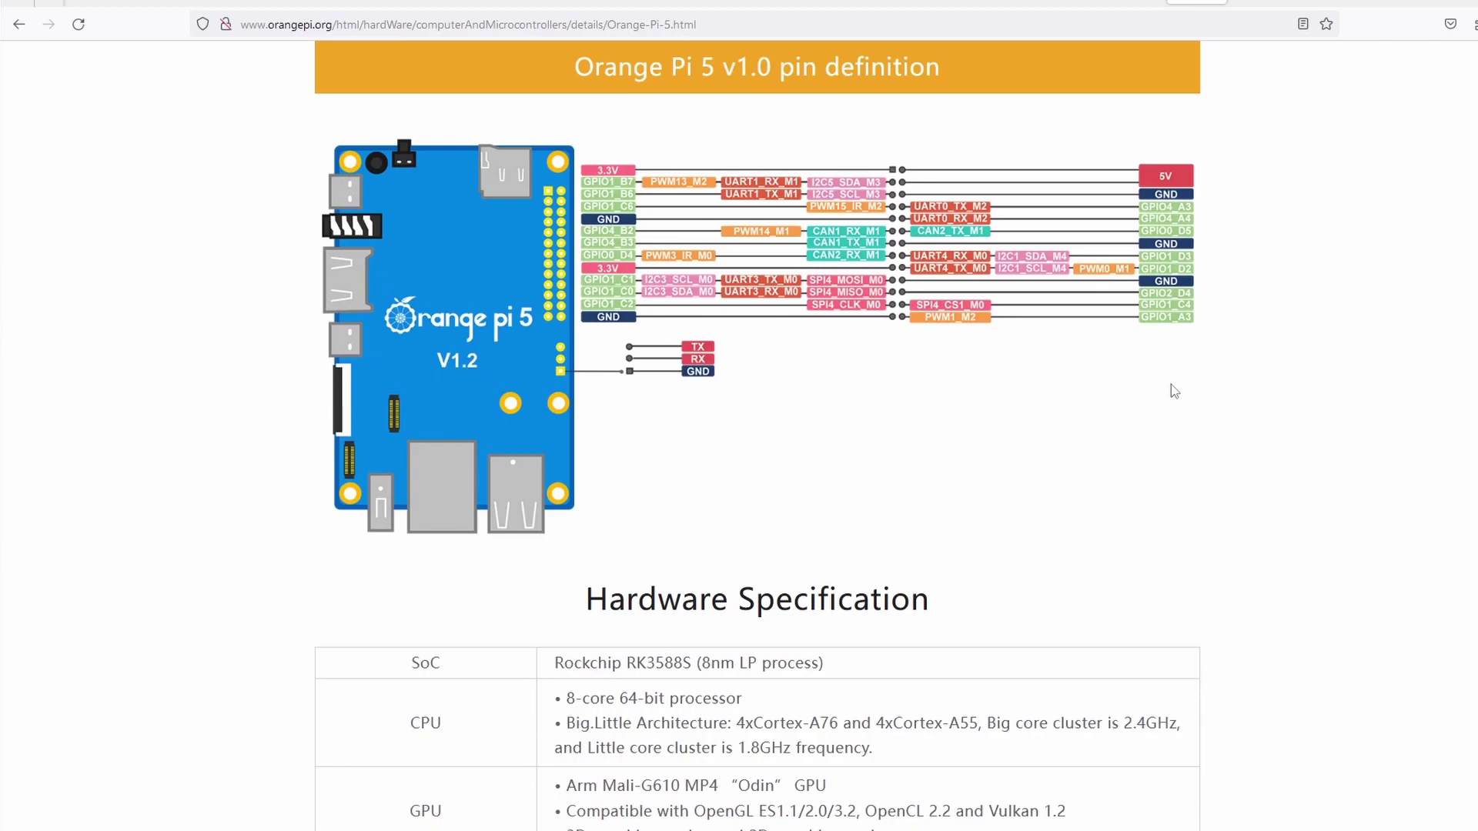
click(1257, 3)
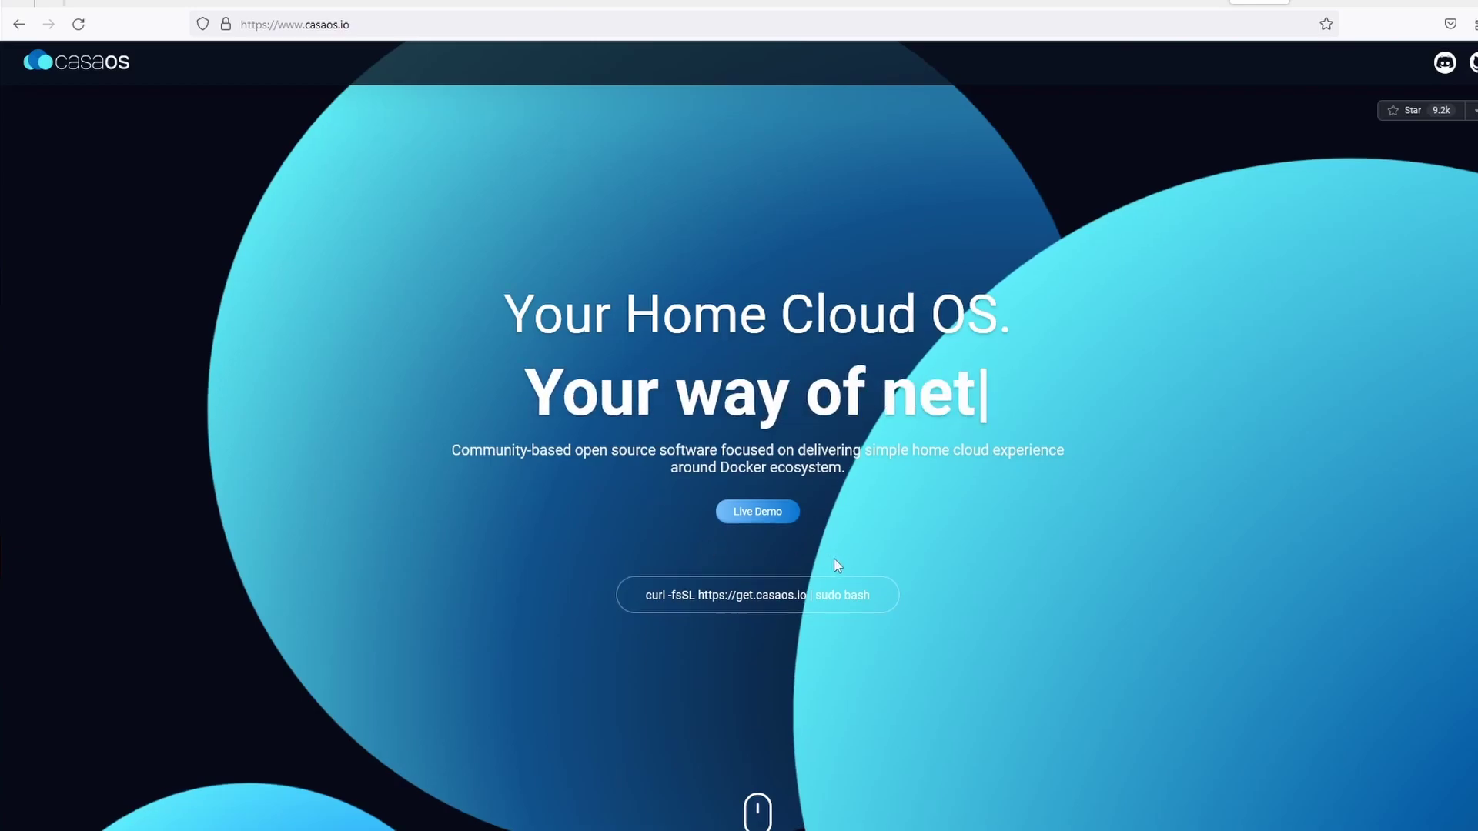
scroll(834, 557, down, 3)
scroll(834, 556, down, 5)
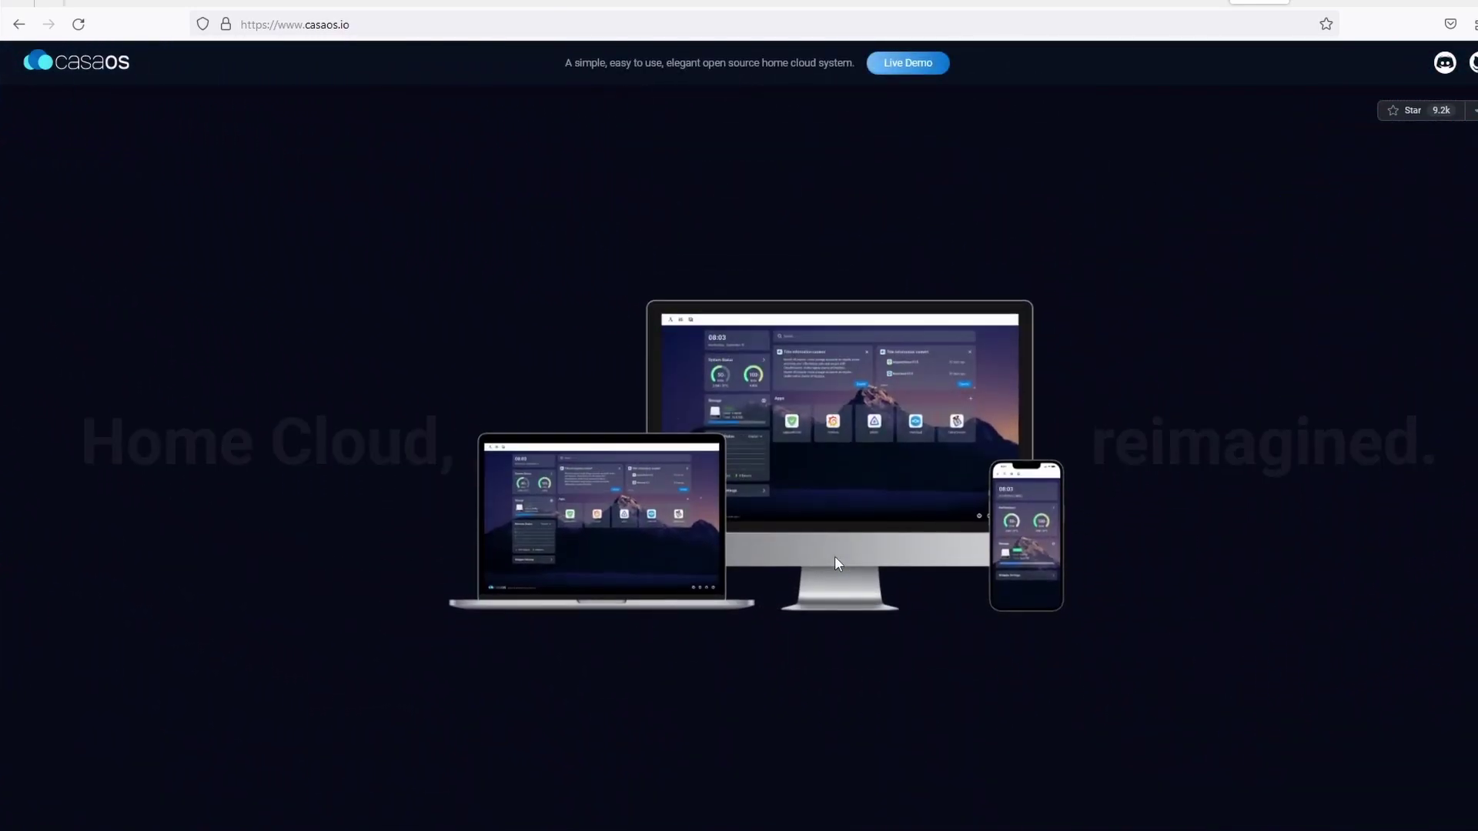
scroll(835, 558, down, 10)
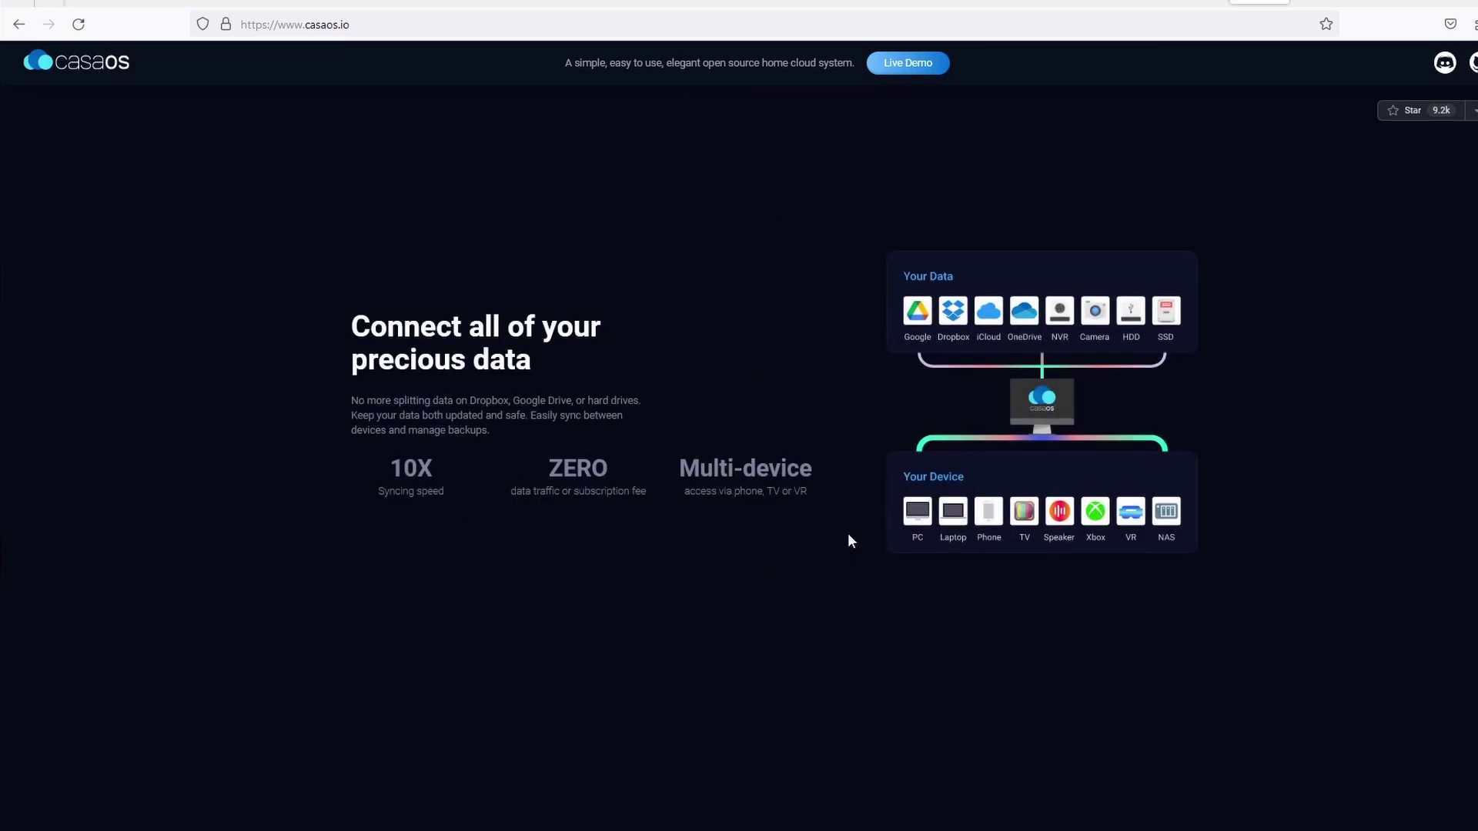
scroll(850, 541, down, 3)
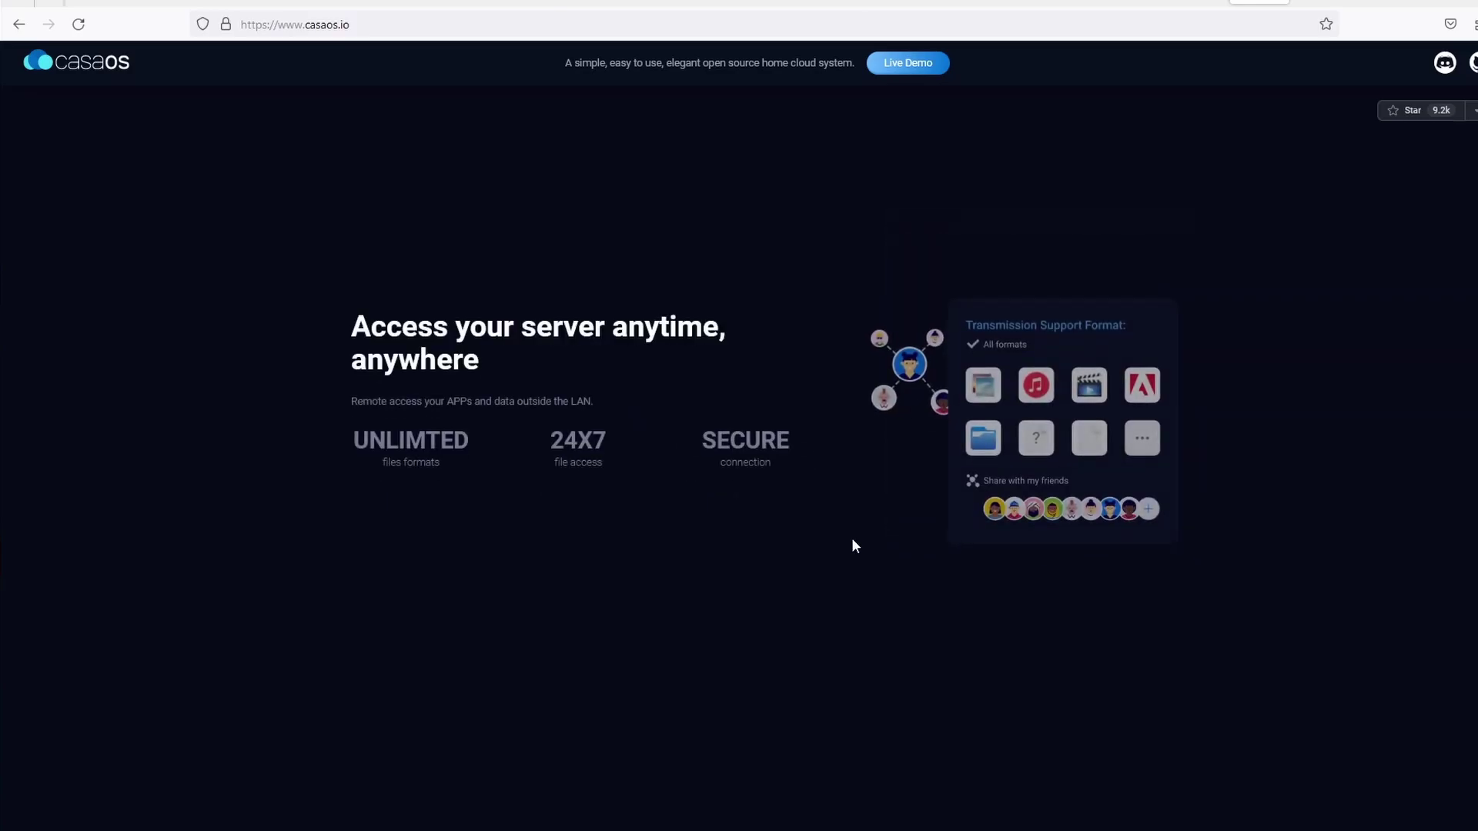
scroll(852, 537, down, 6)
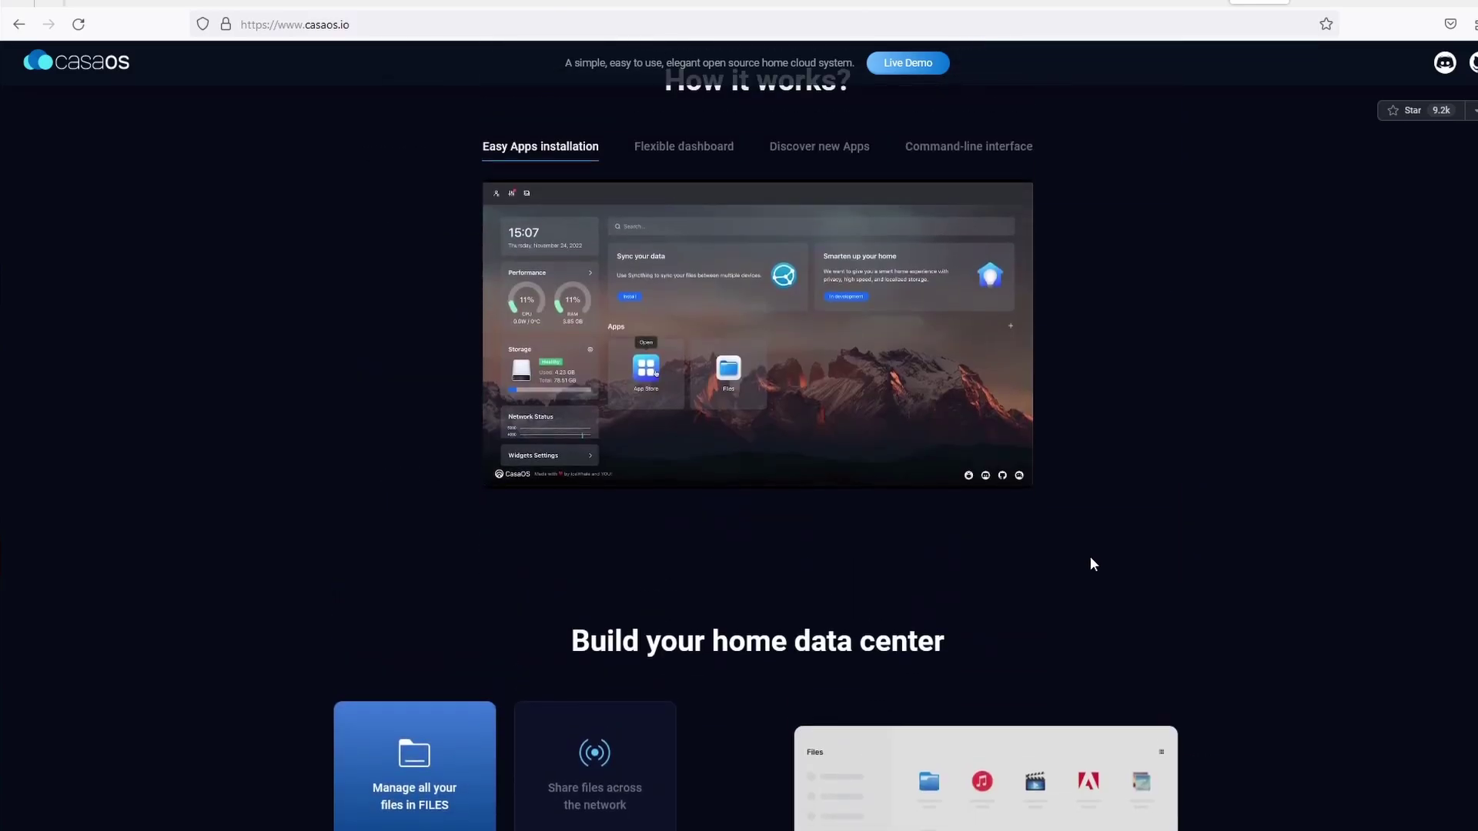
scroll(1090, 556, down, 10)
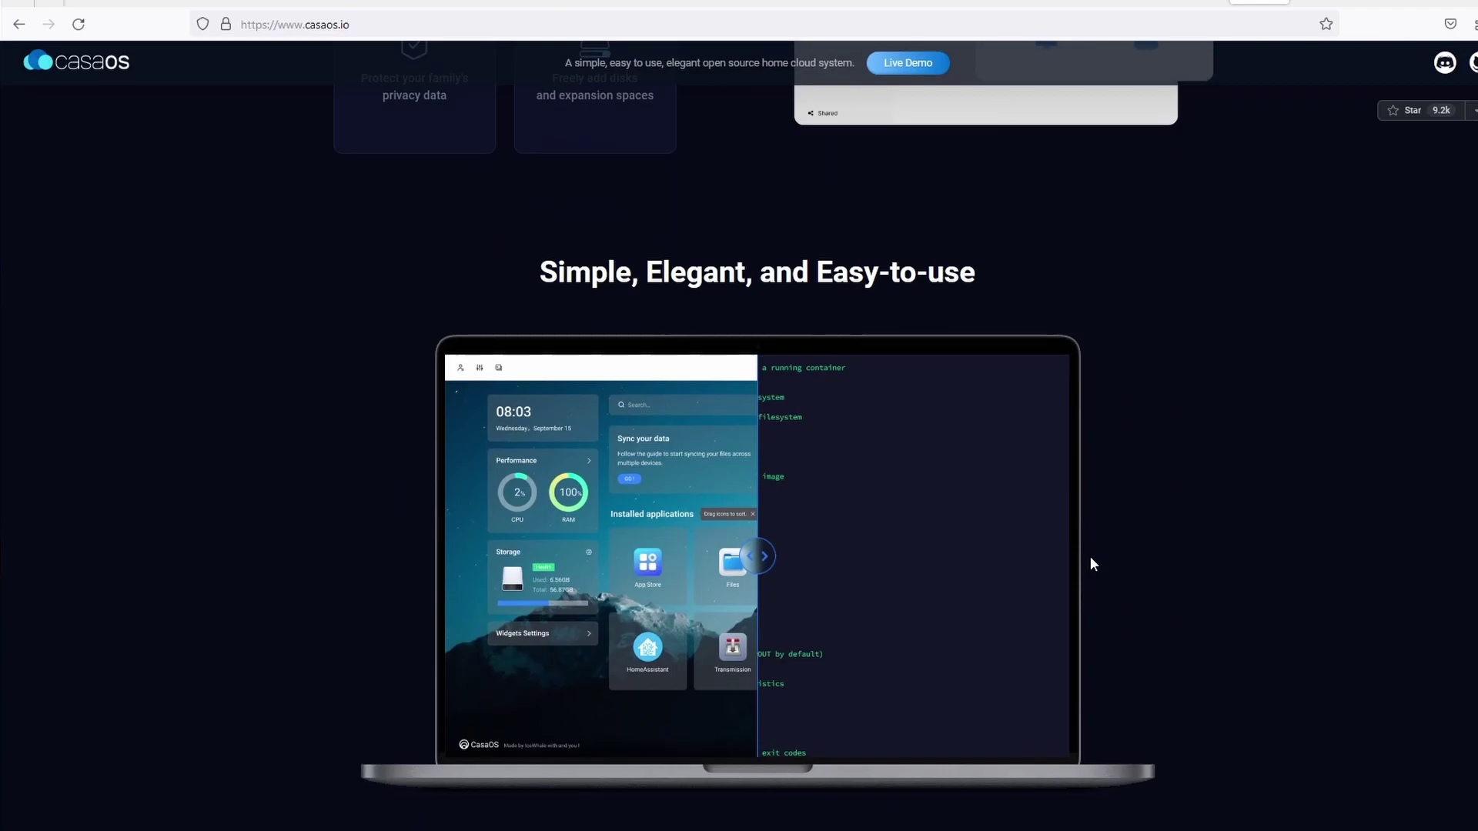
scroll(1090, 557, down, 6)
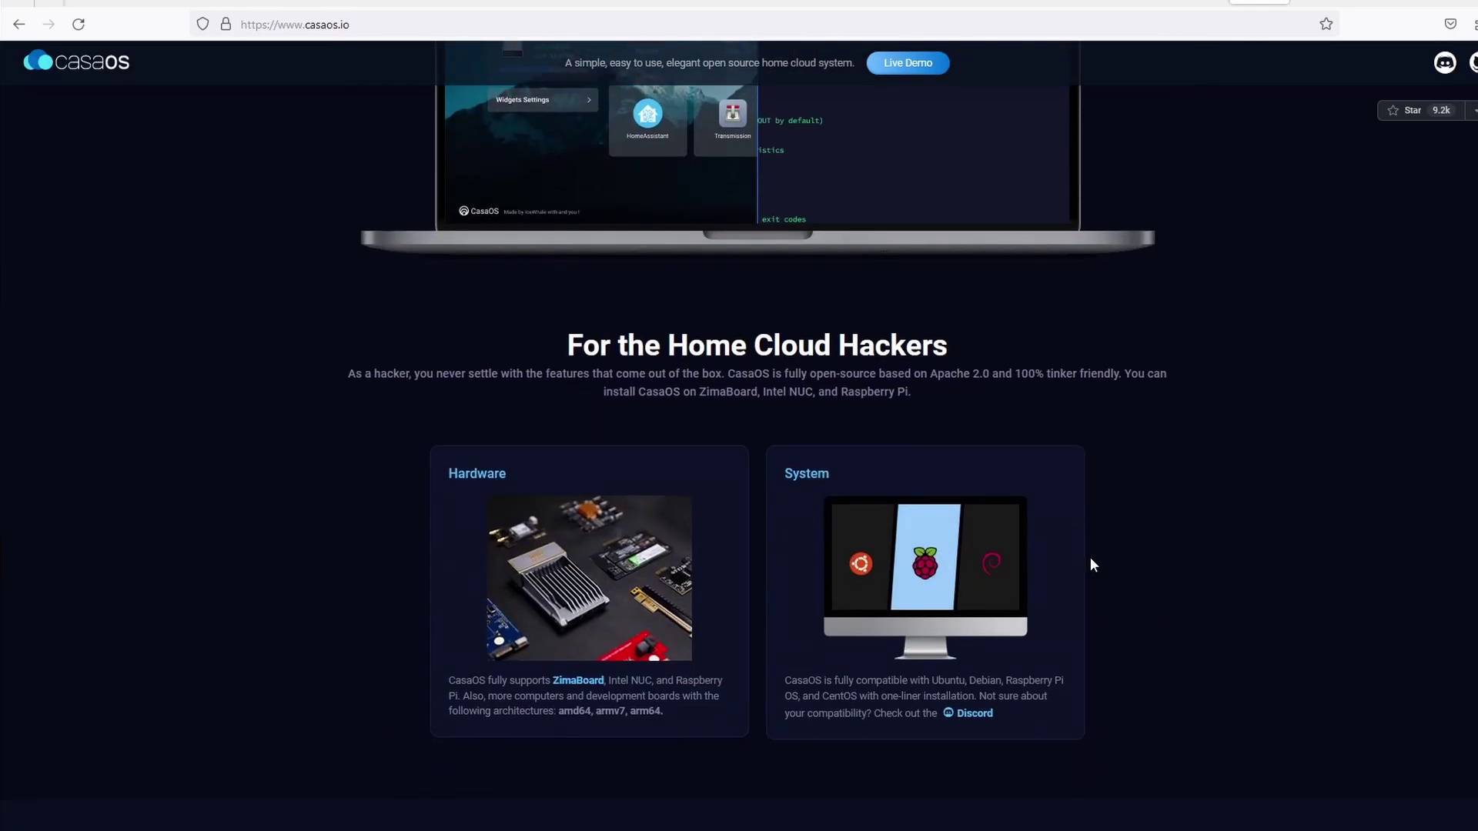
scroll(1090, 557, down, 3)
scroll(1089, 557, up, 3)
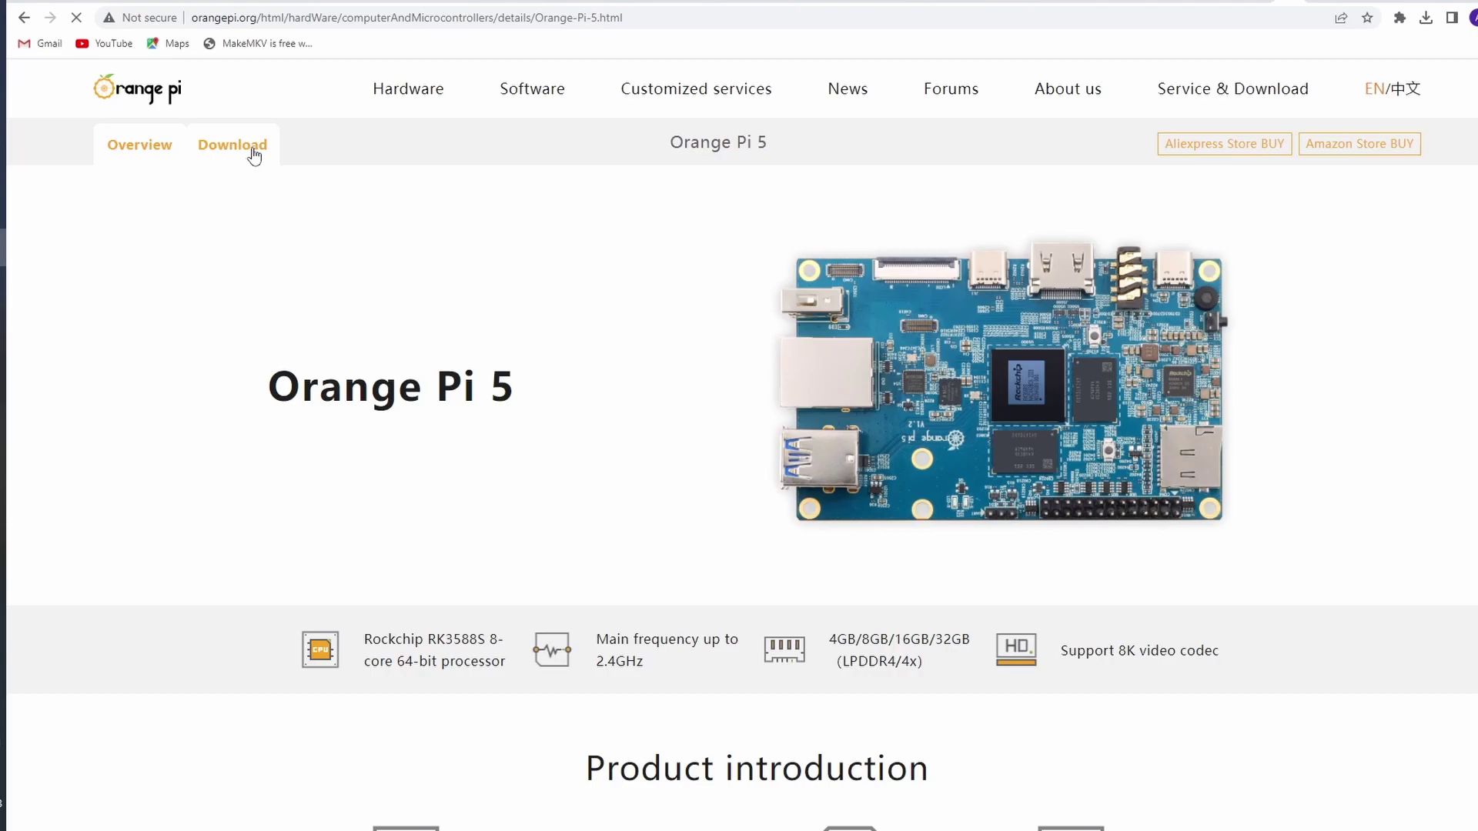
Download Orangepi5_1.1.4_debian_bullseye_server_linux5.10.110.7z from the Debian Image Downloads folder on Google Drive
click(251, 148)
scroll(636, 395, down, 4)
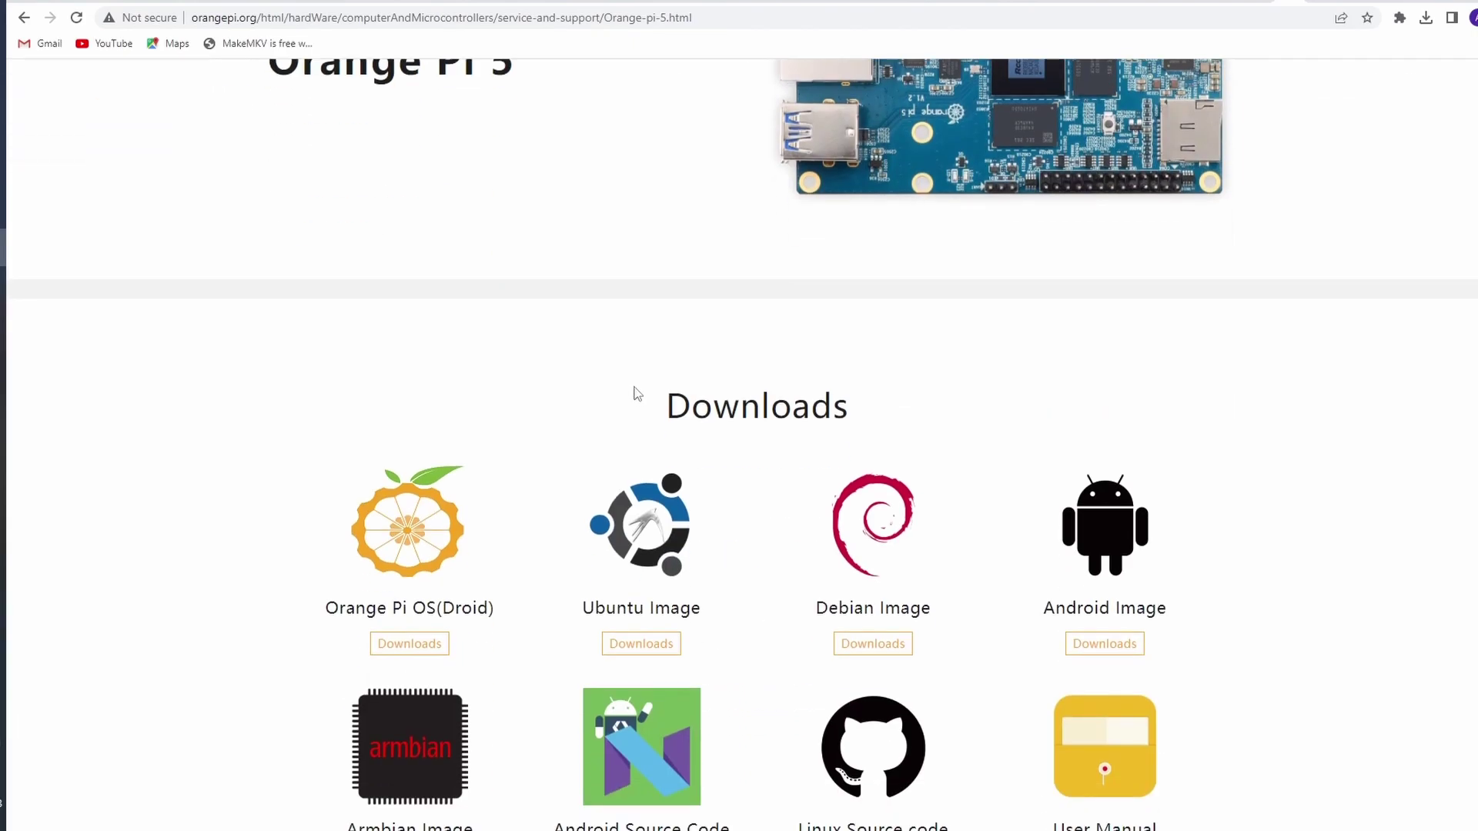
click(869, 640)
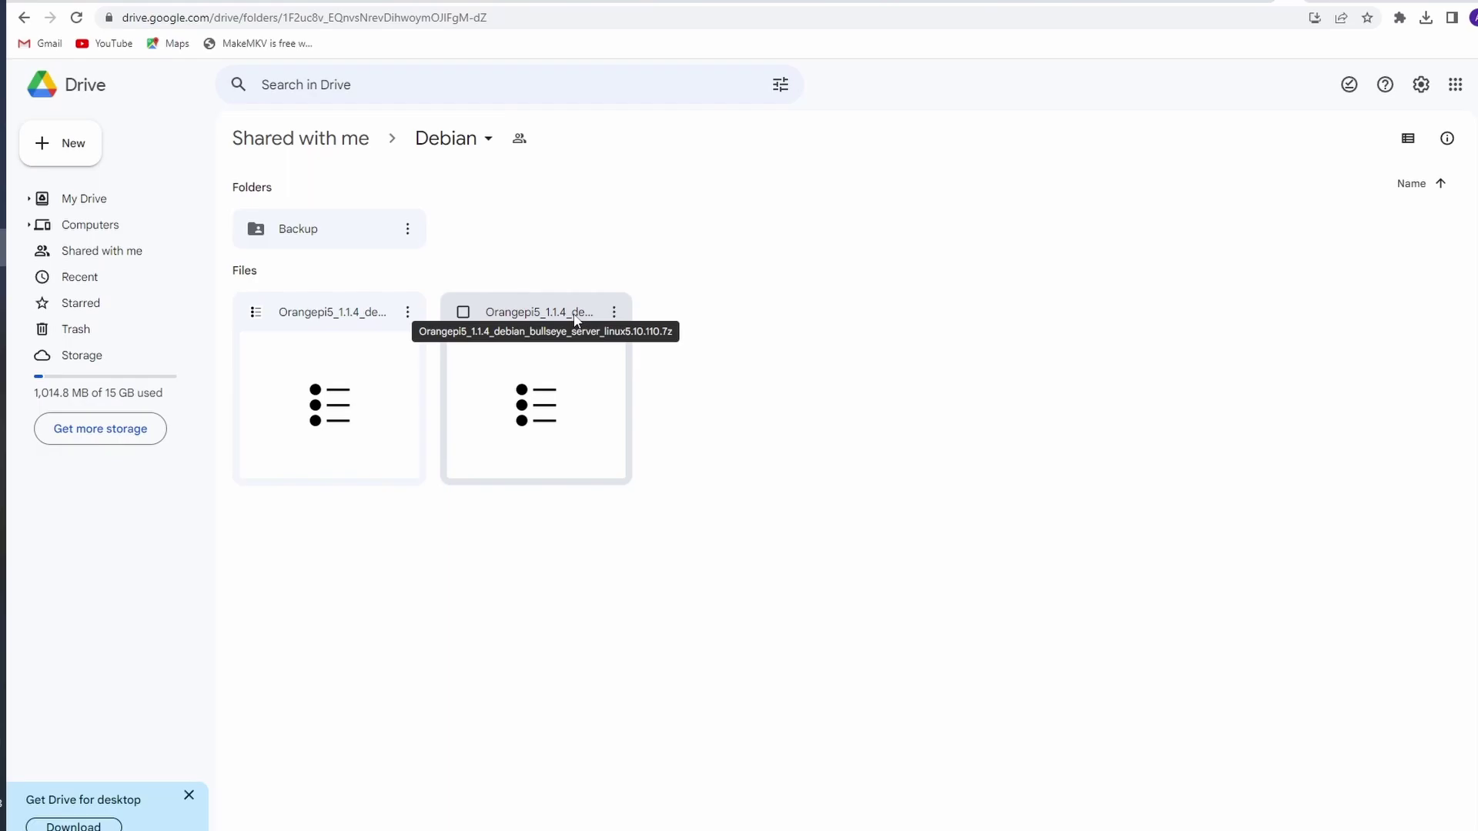
click(571, 363)
click(613, 312)
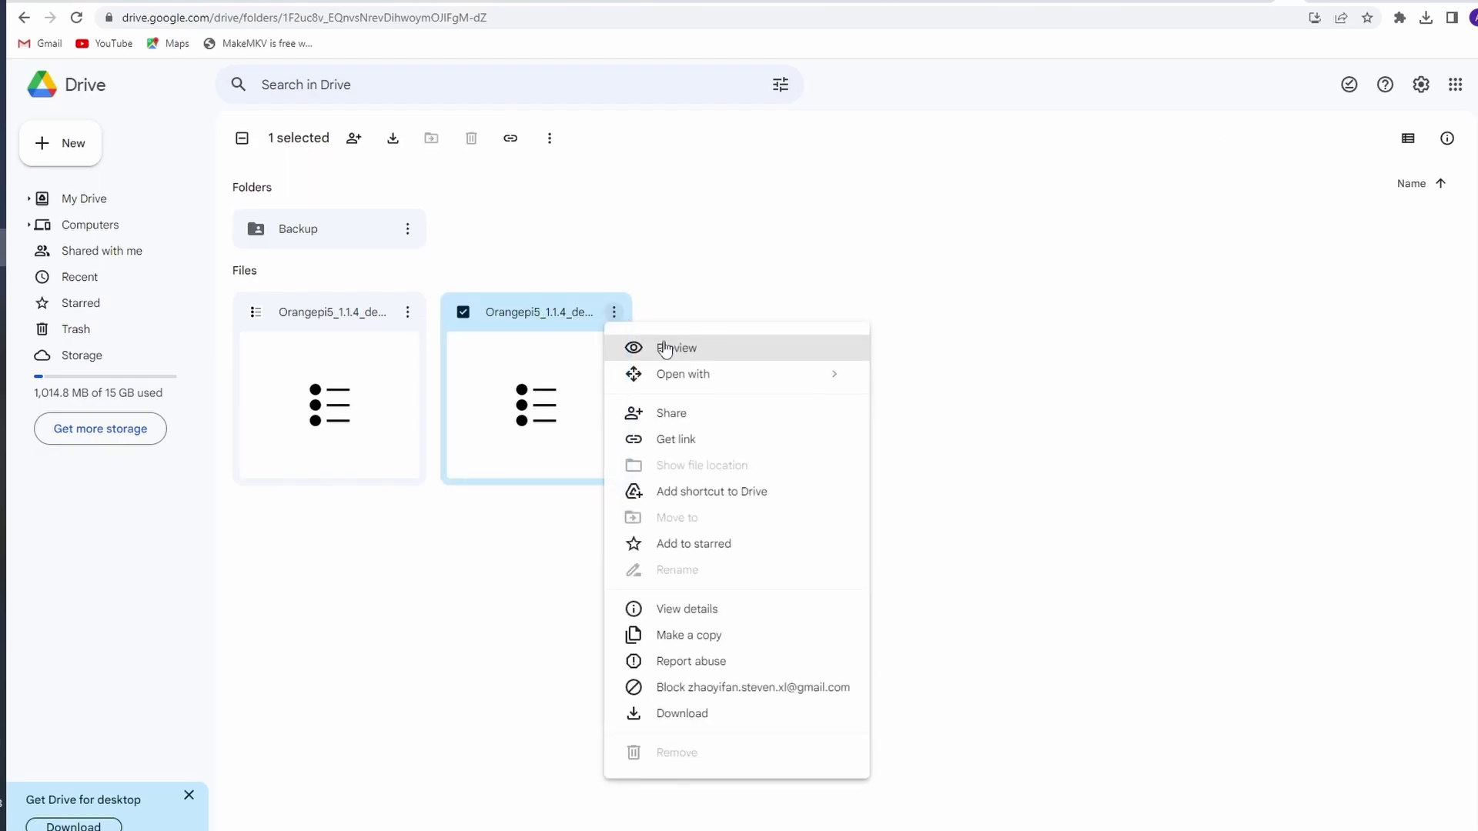
click(702, 714)
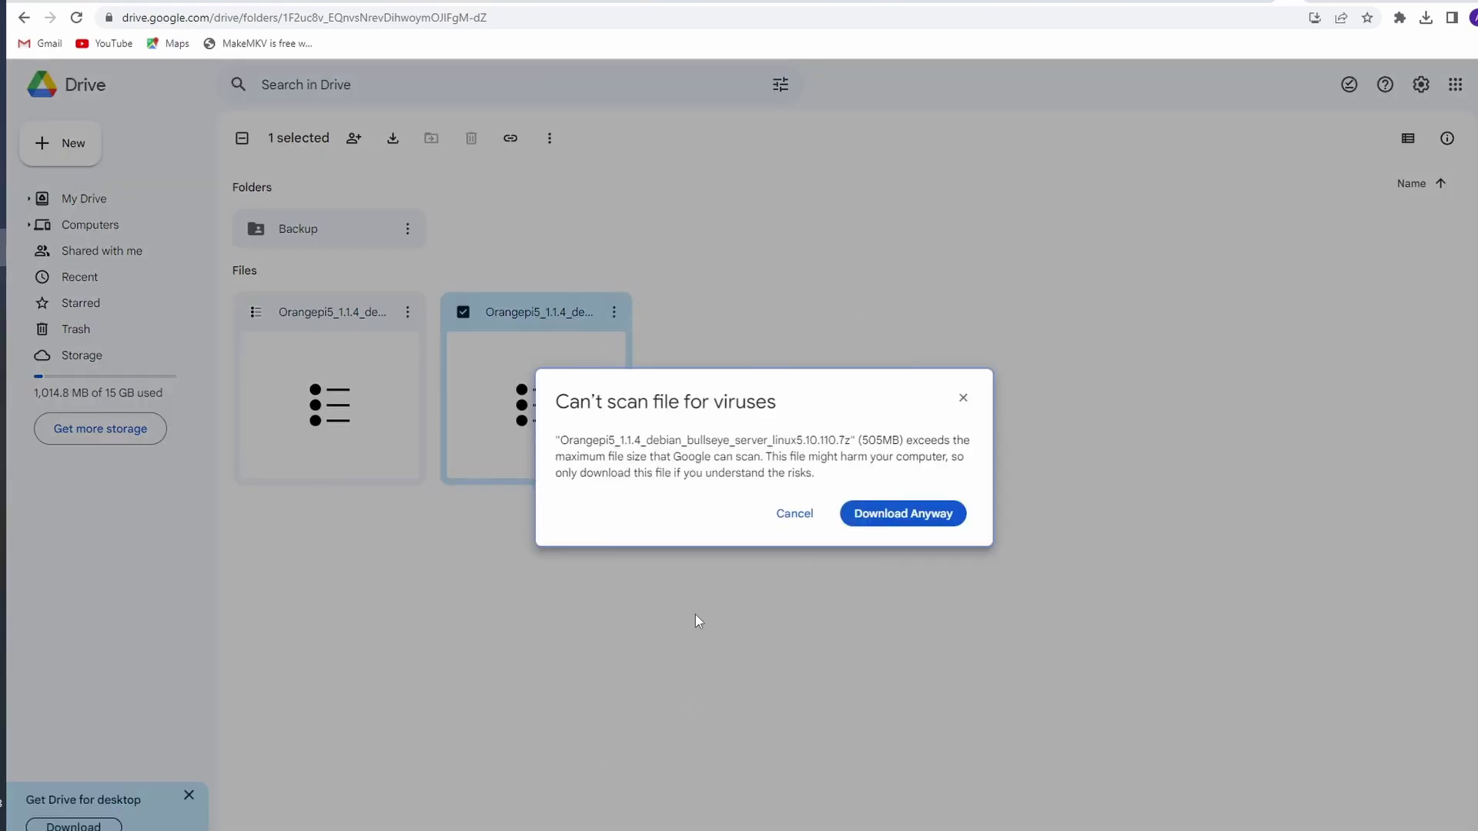
click(924, 518)
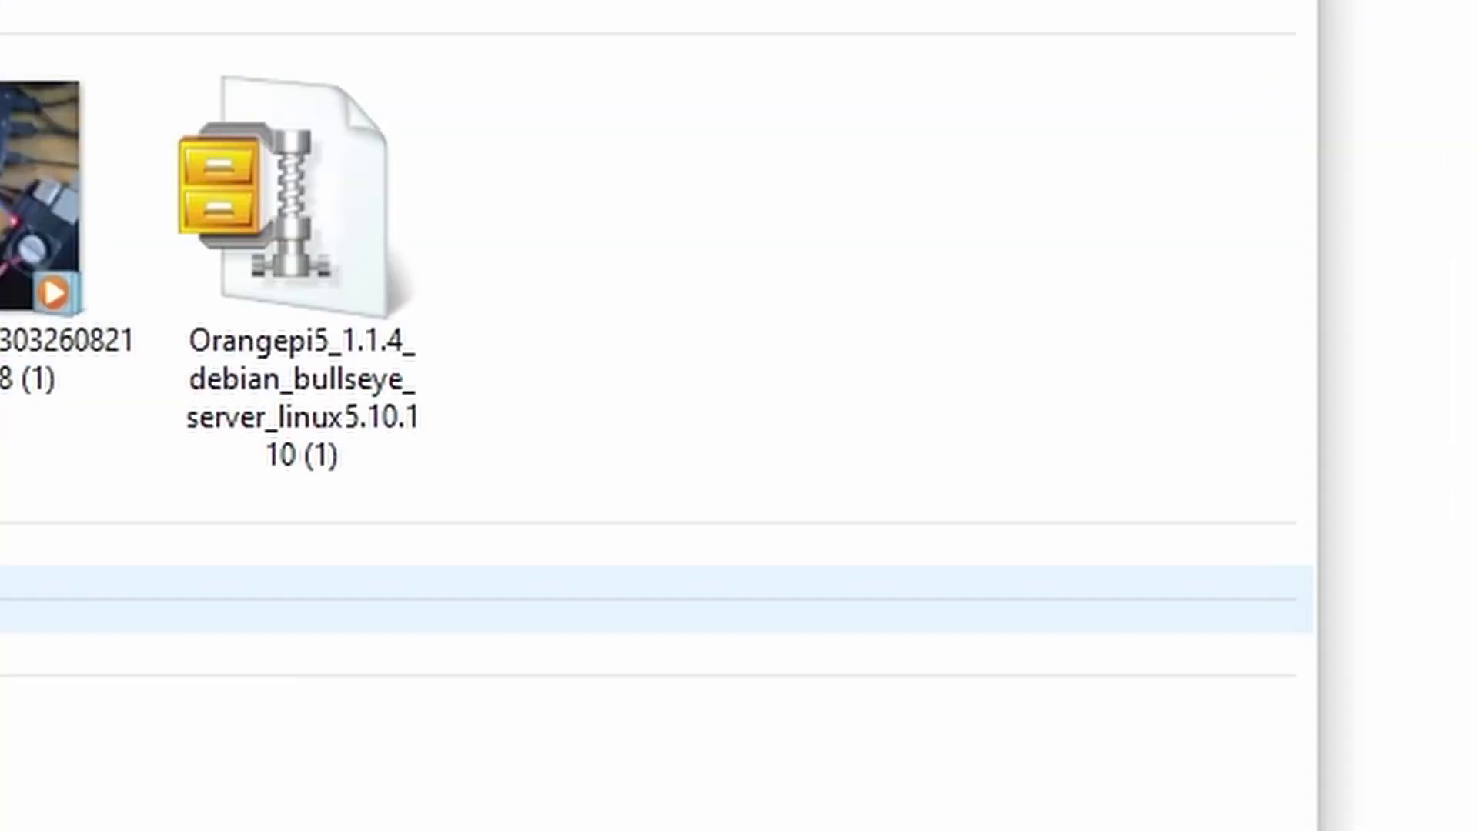
click(290, 323)
Extract the Orangepi5 server .7z archive in place with 7-Zip, and expand the Last week group
right_click(308, 285)
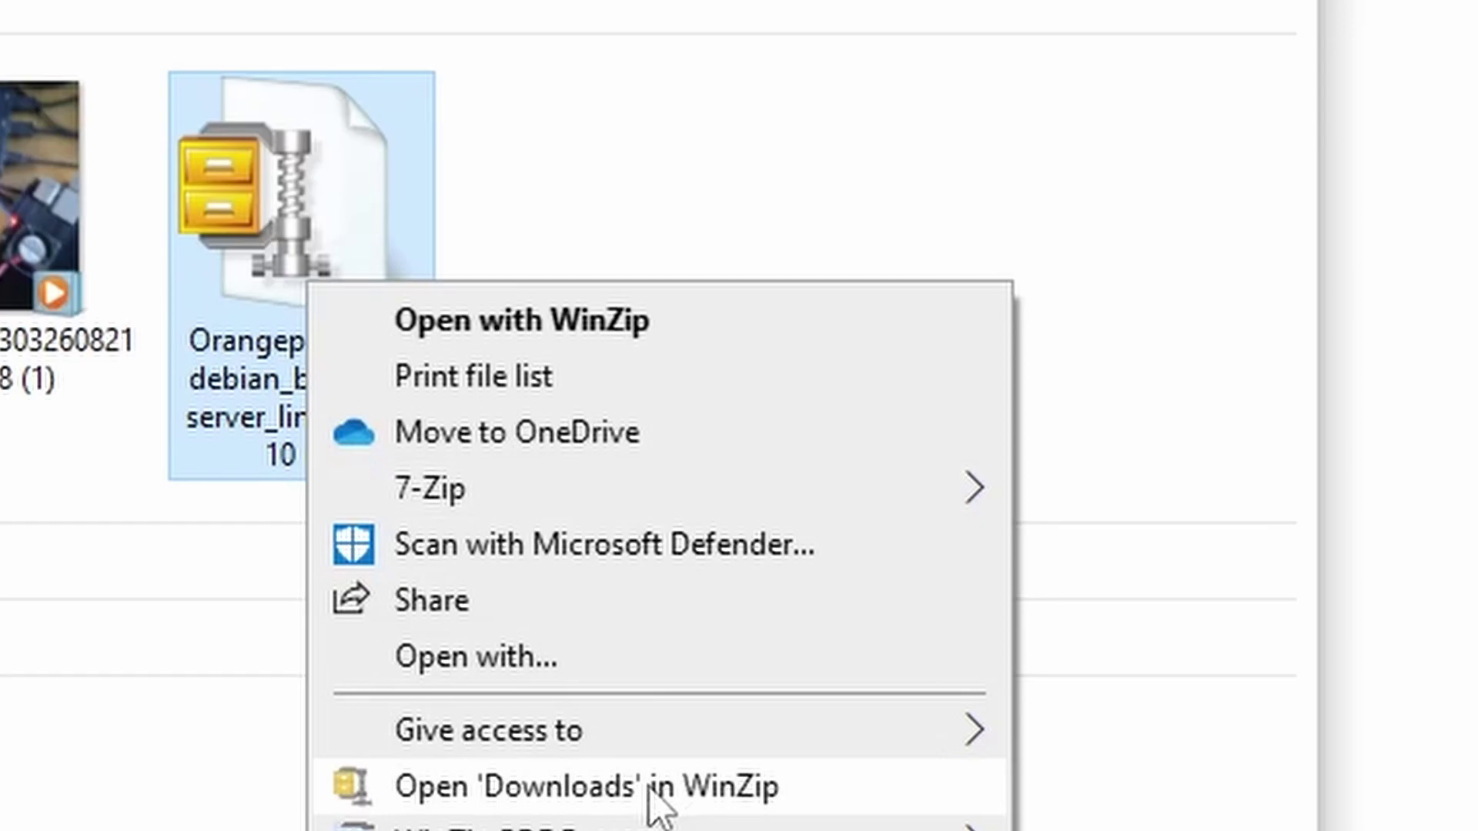
mouse_move(904, 500)
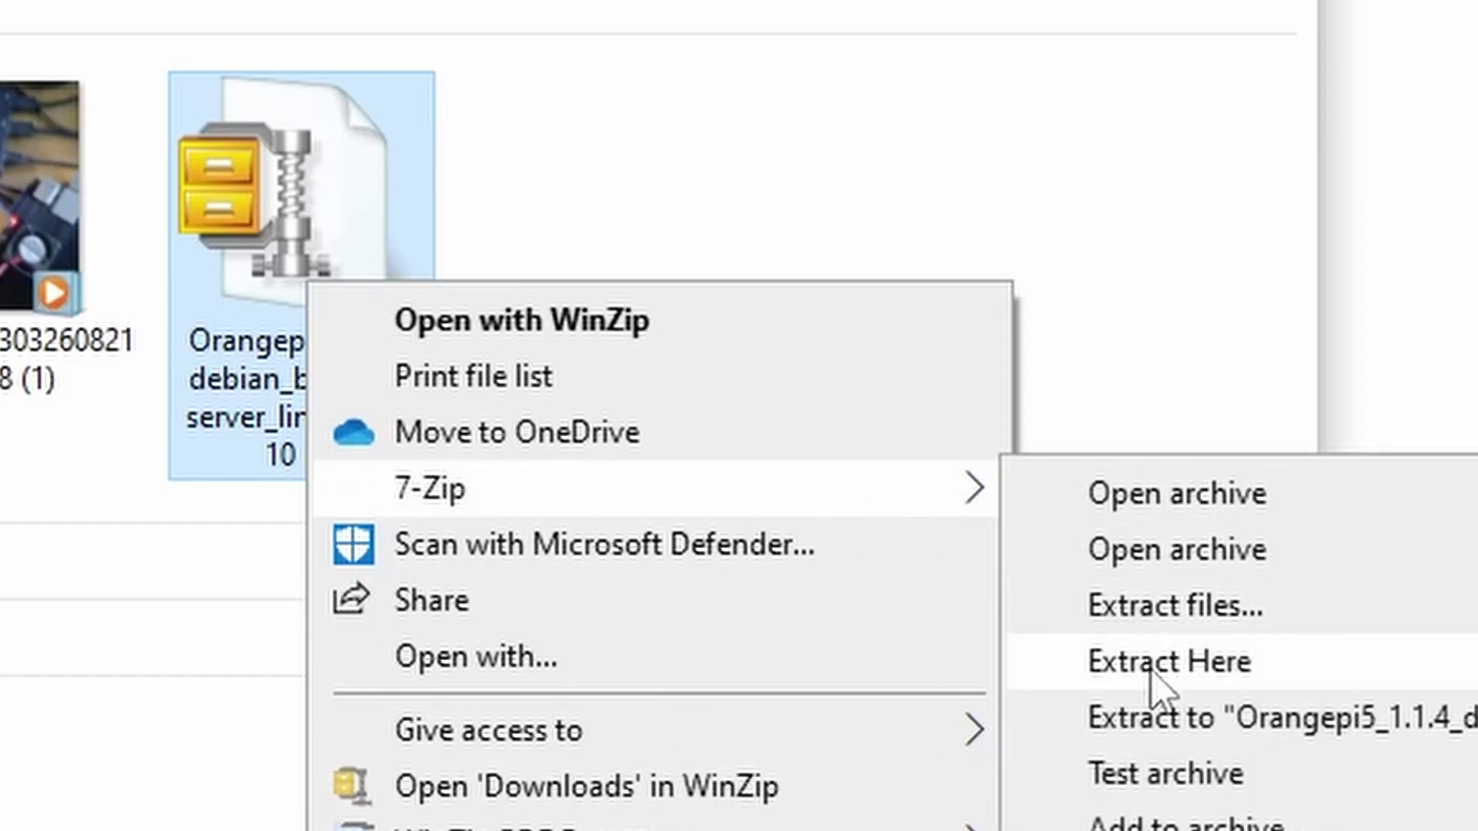
click(1211, 666)
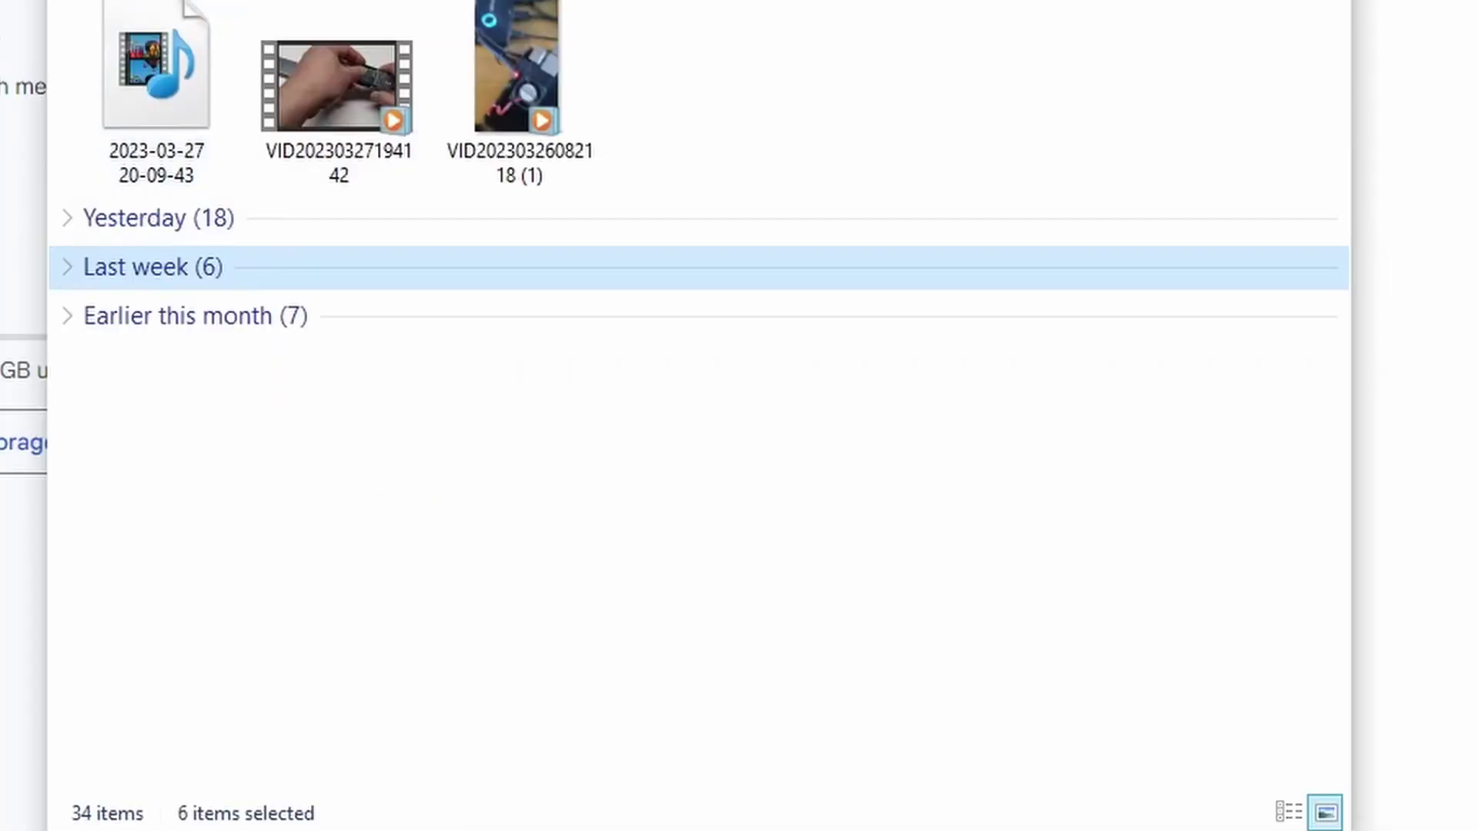
scroll(127, 46, down, 3)
click(66, 54)
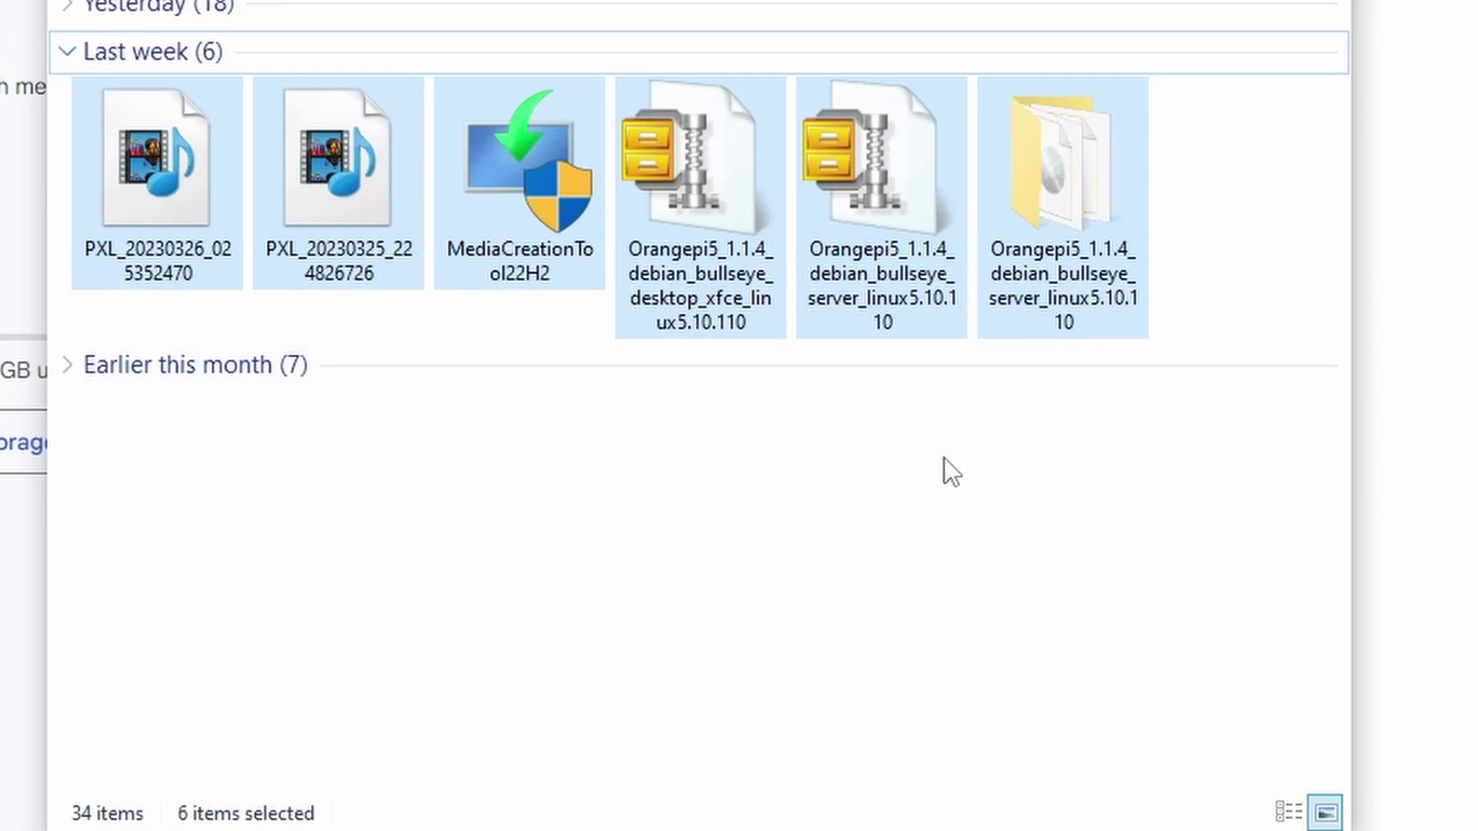
mouse_move(1078, 269)
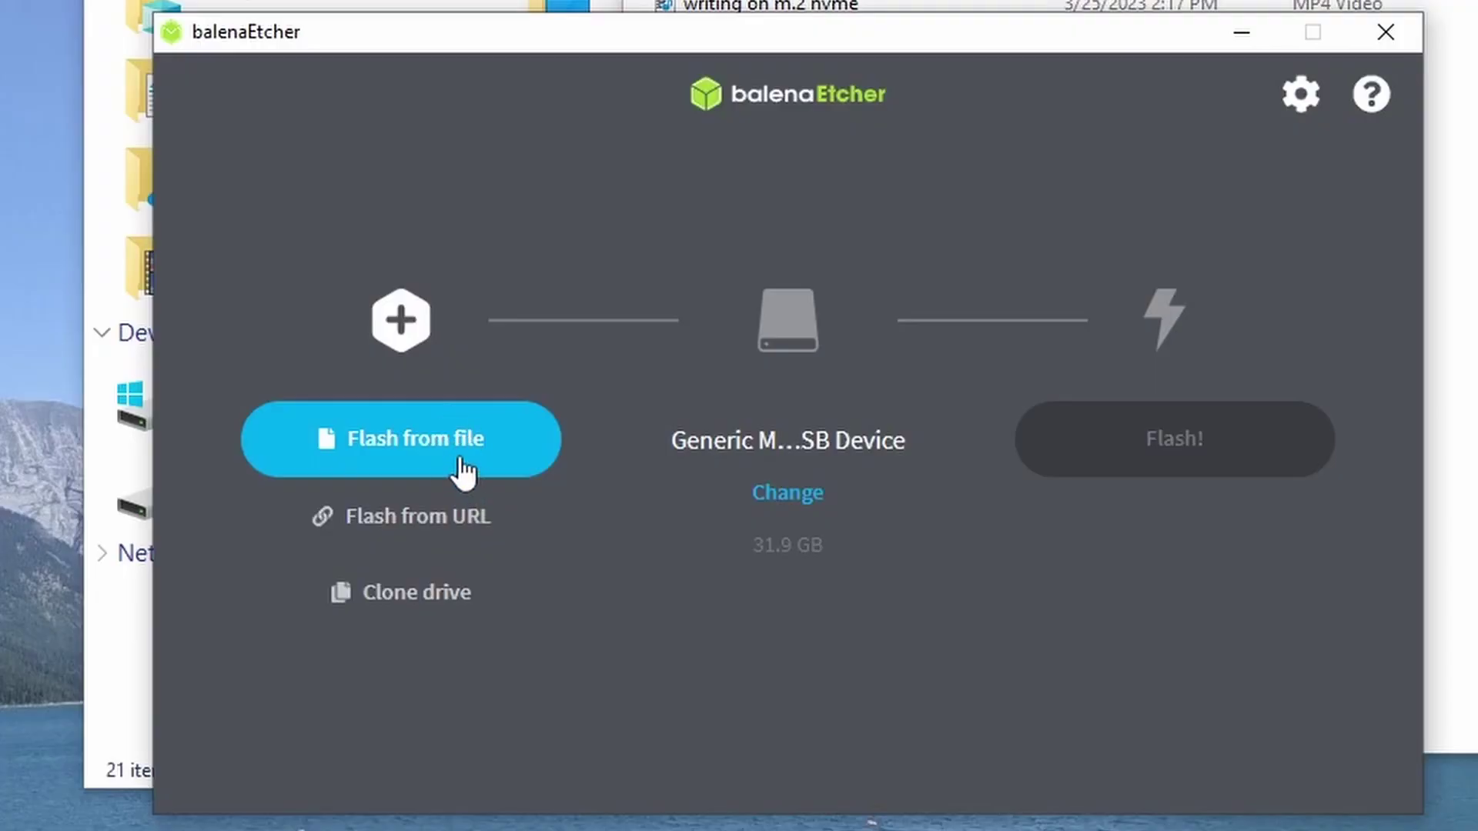
Flash the Orangepi5 server disc image to the 31.9 GB Generic Mass-Storage USB Device
click(462, 470)
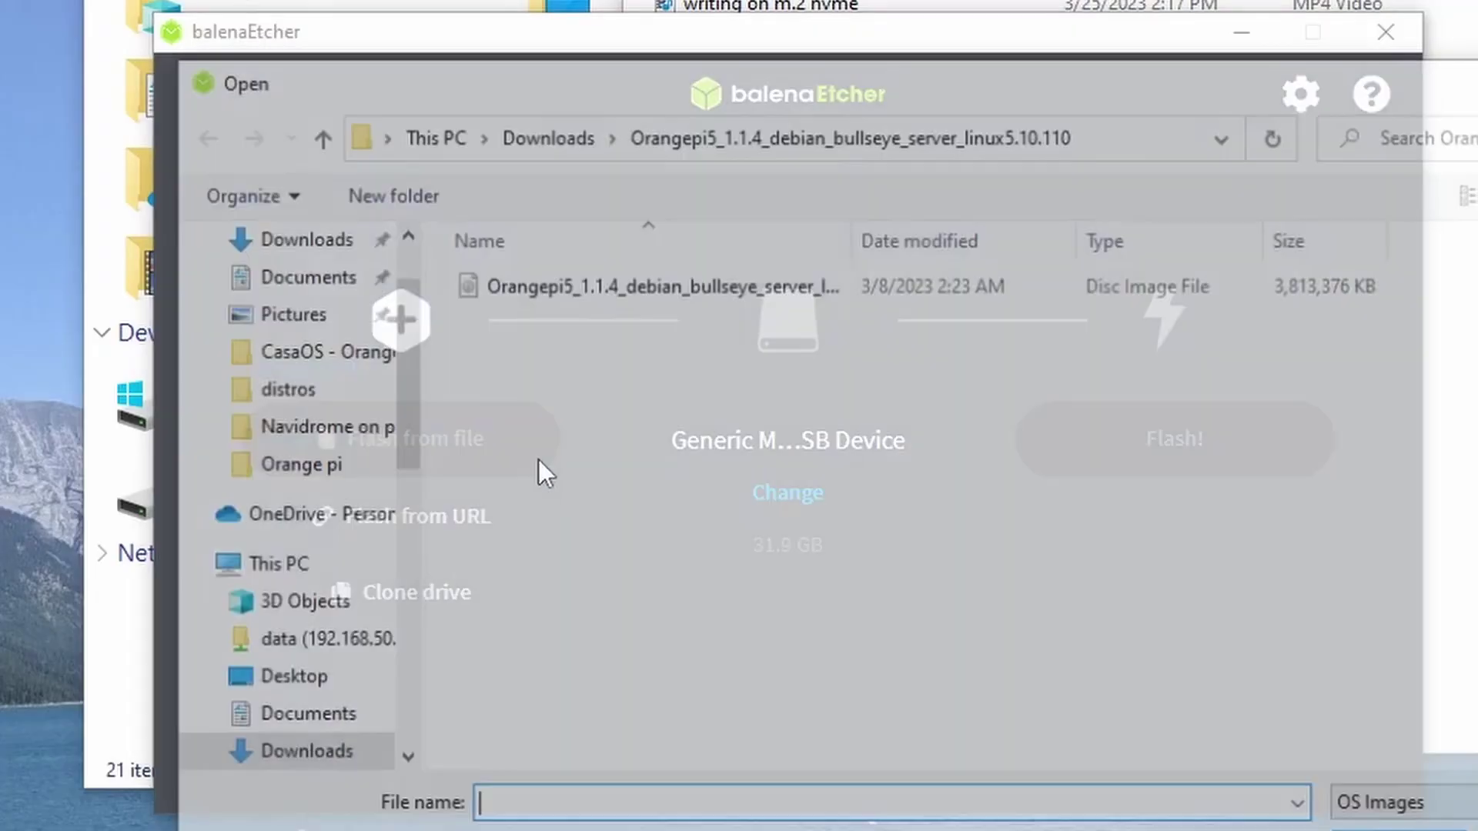
click(699, 288)
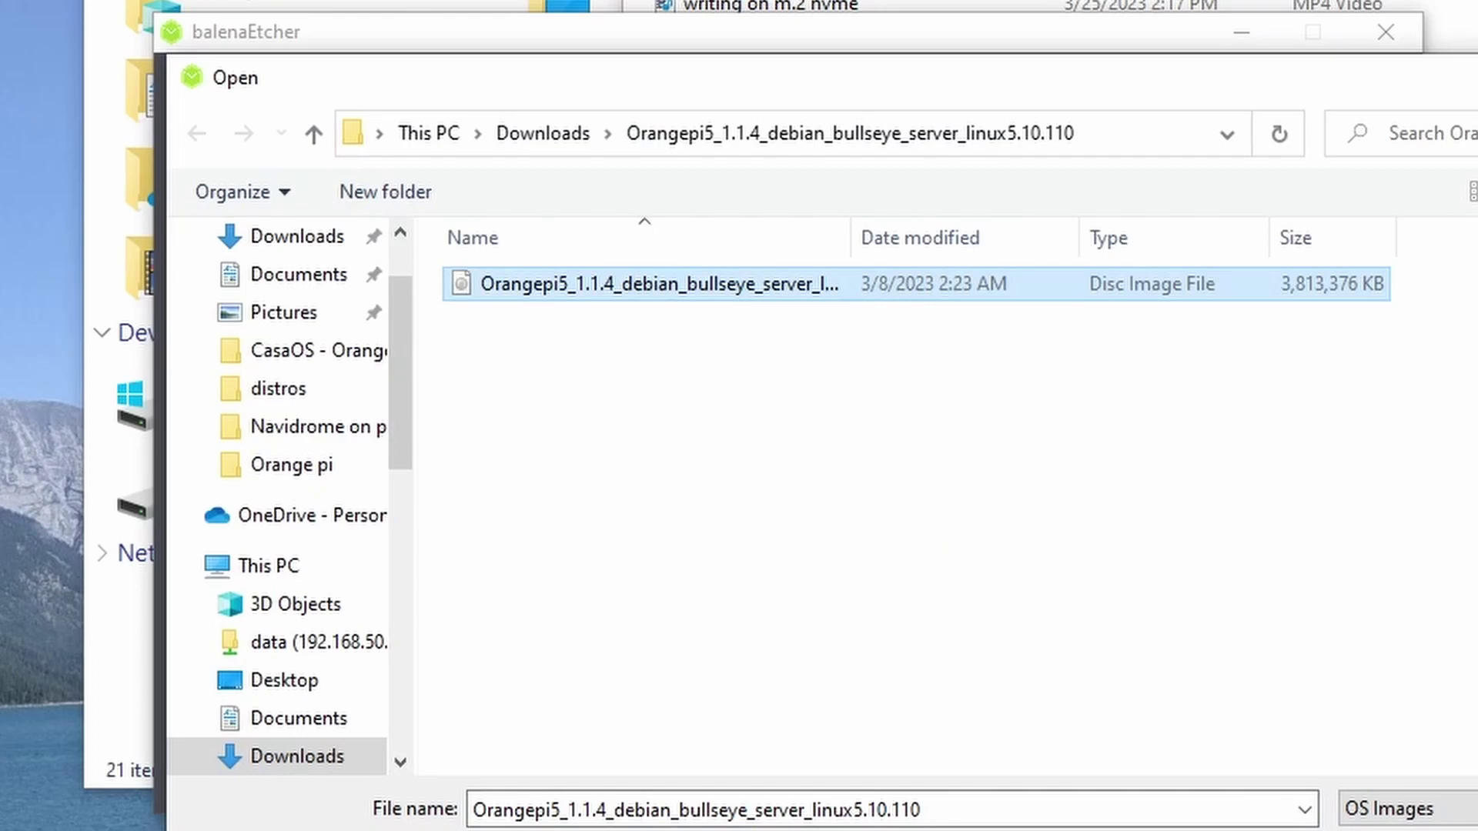
key(Return)
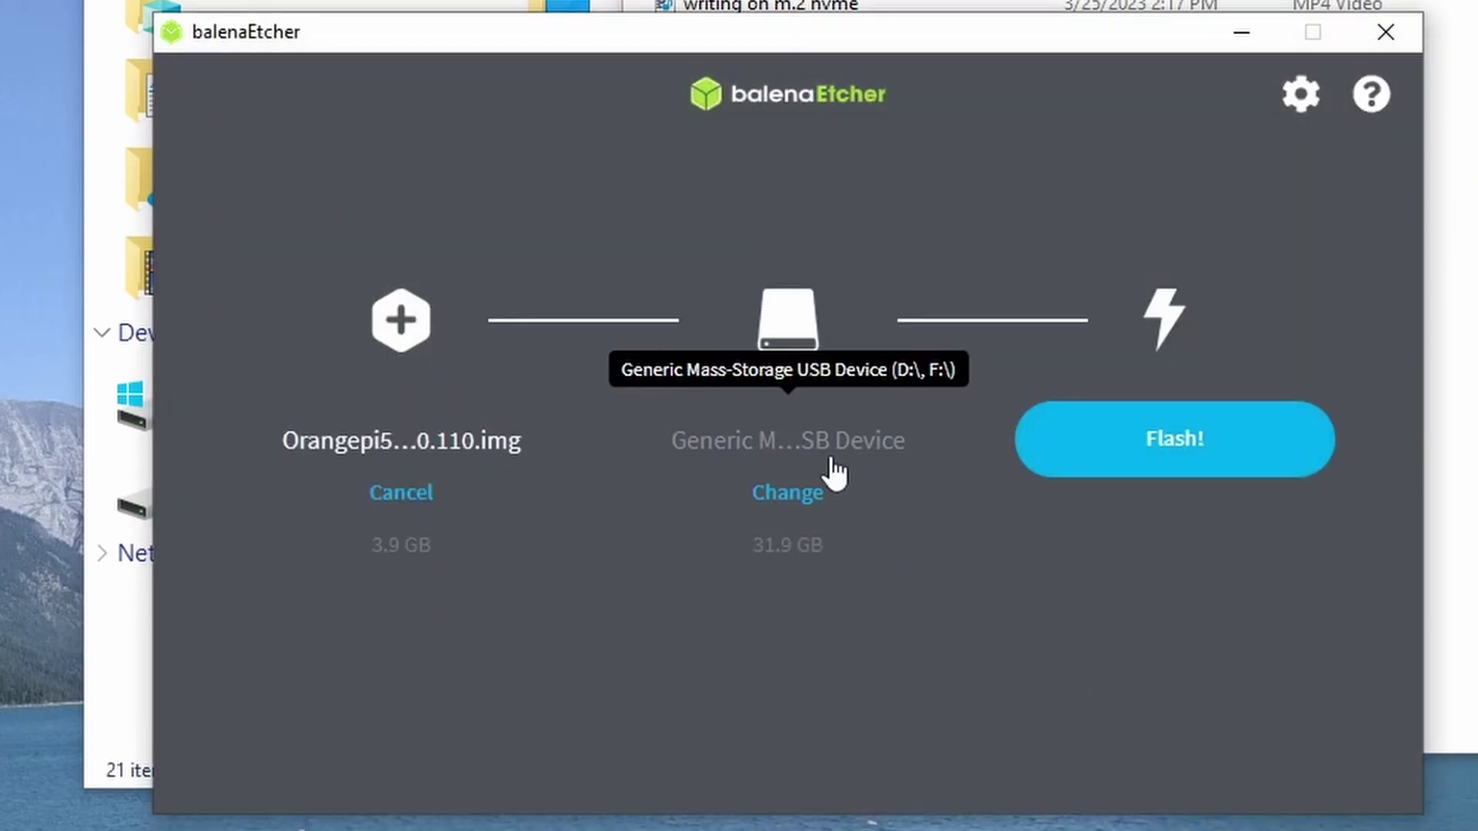
click(818, 495)
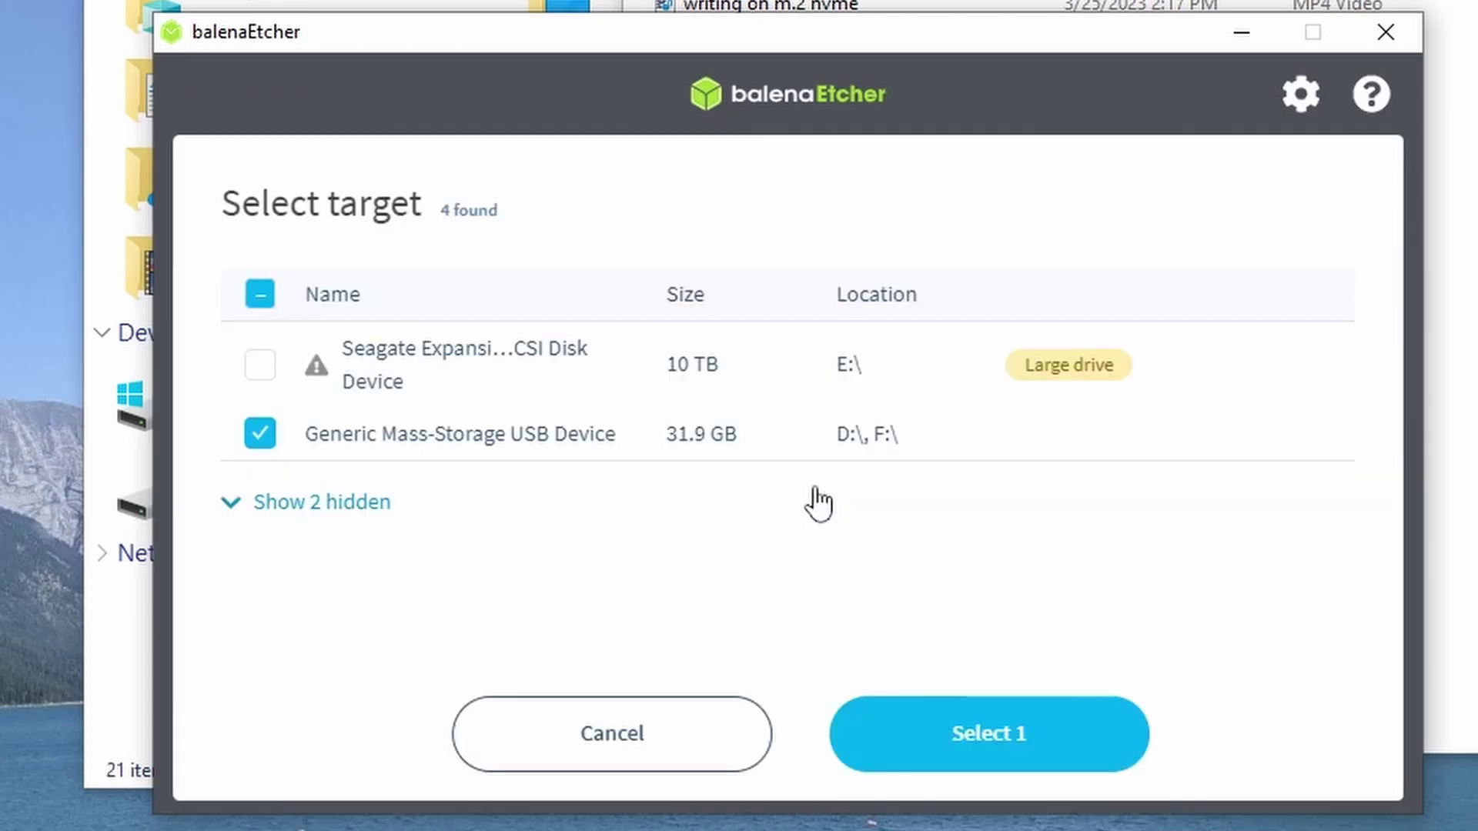
click(976, 751)
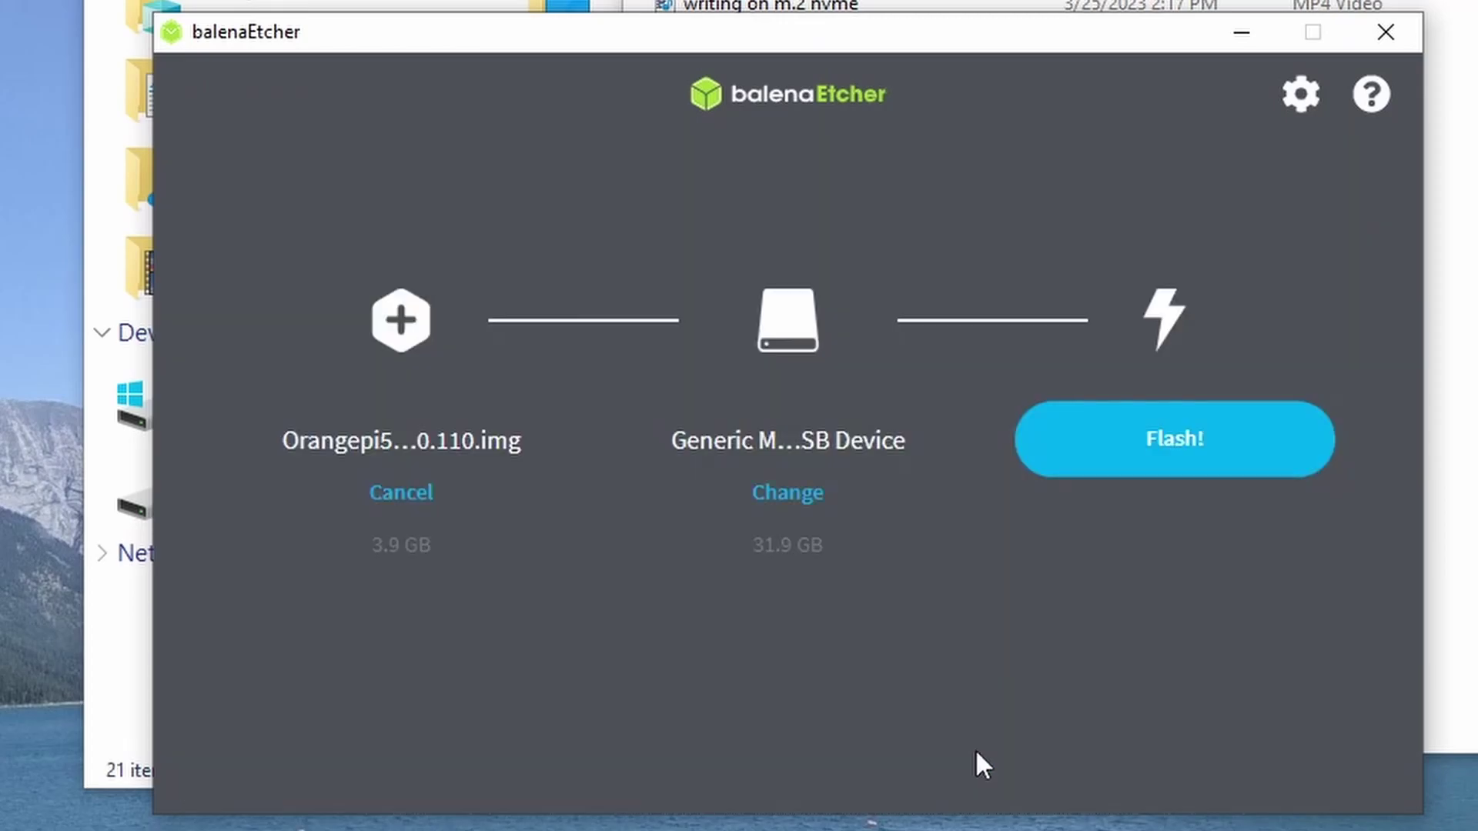
click(1145, 457)
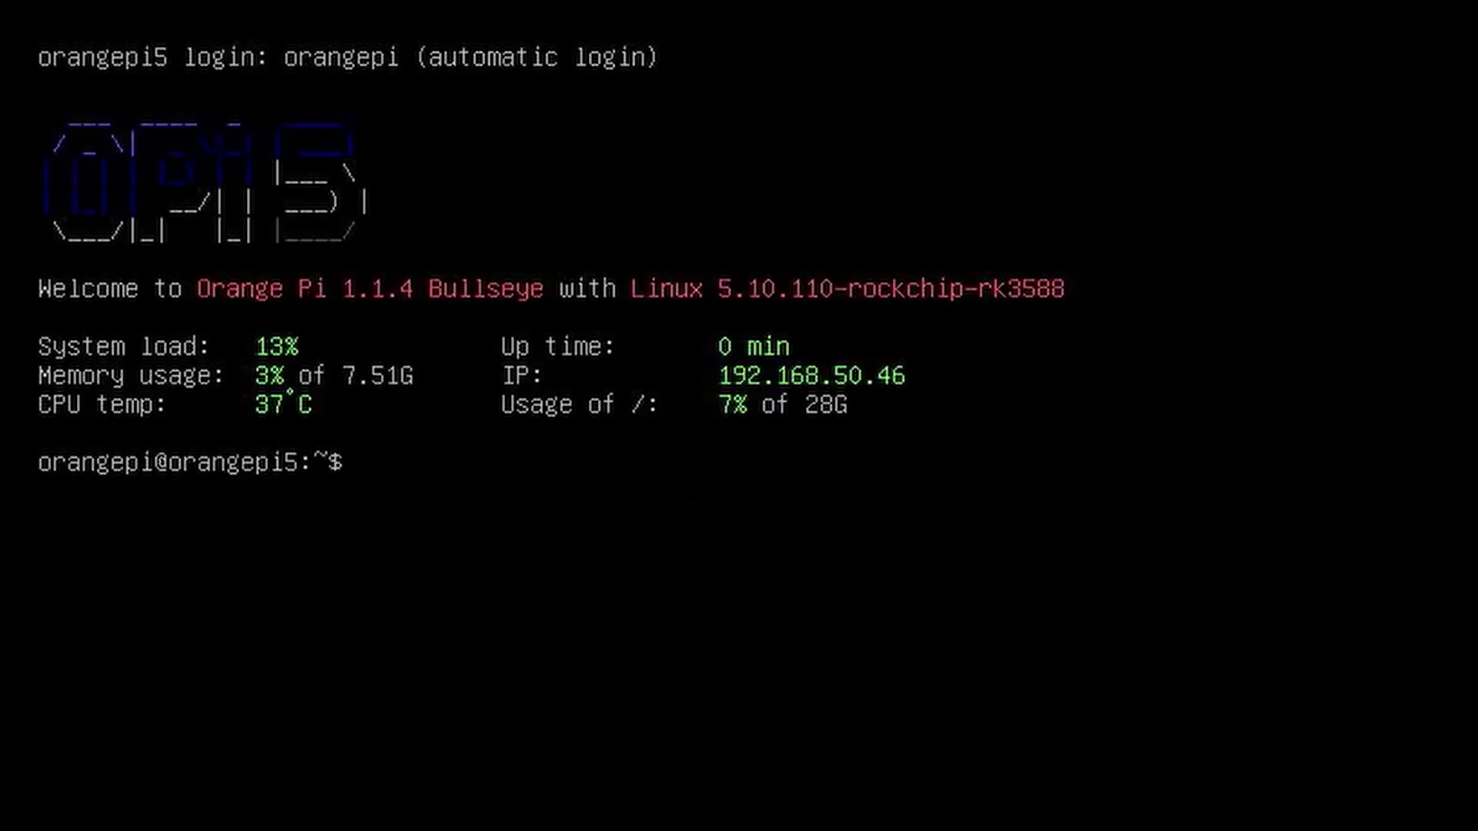
Log in with the account password and run sudo apt update to refresh the package lists
text(orangepi)
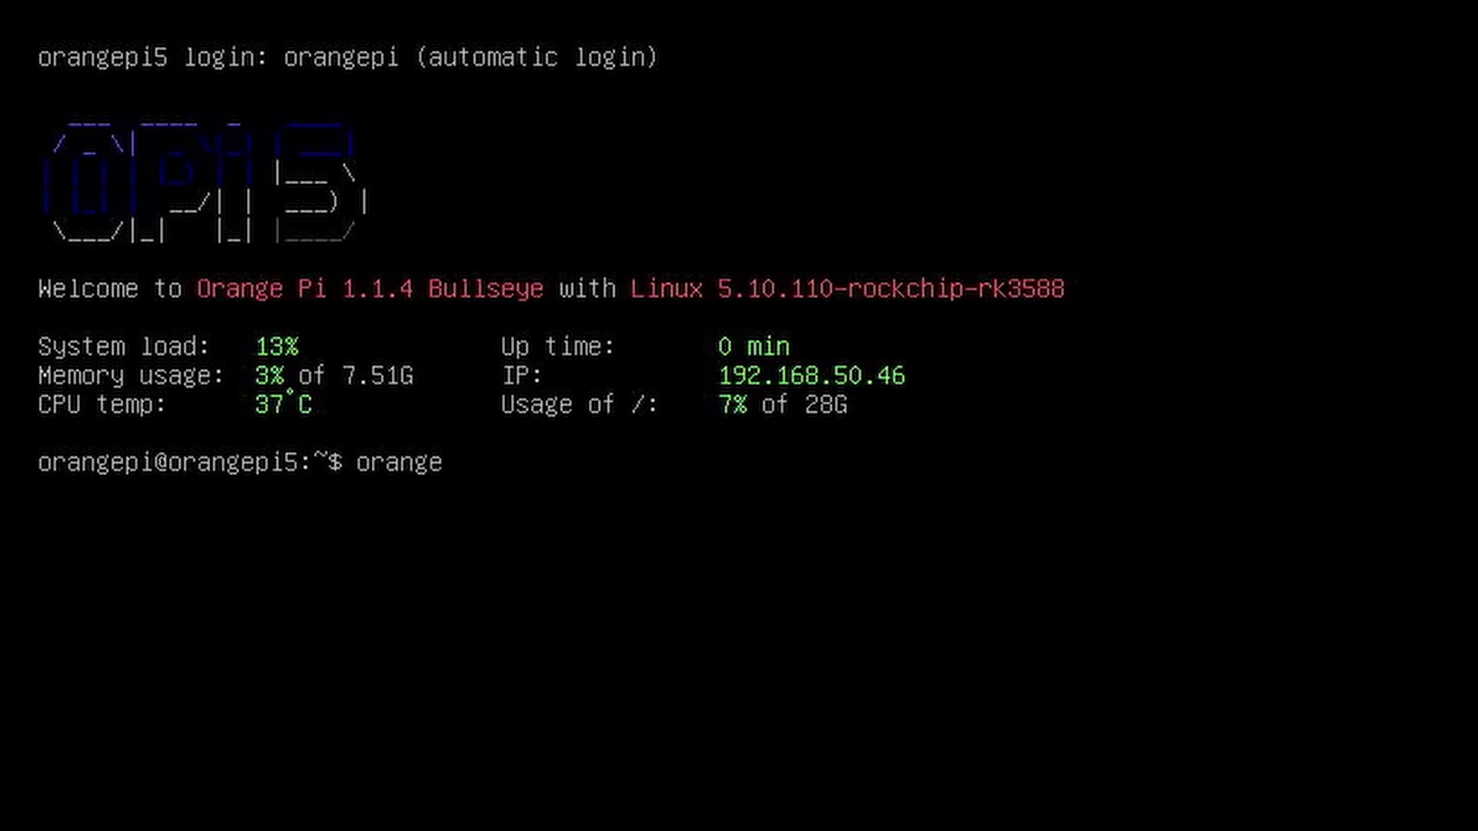
key(Return)
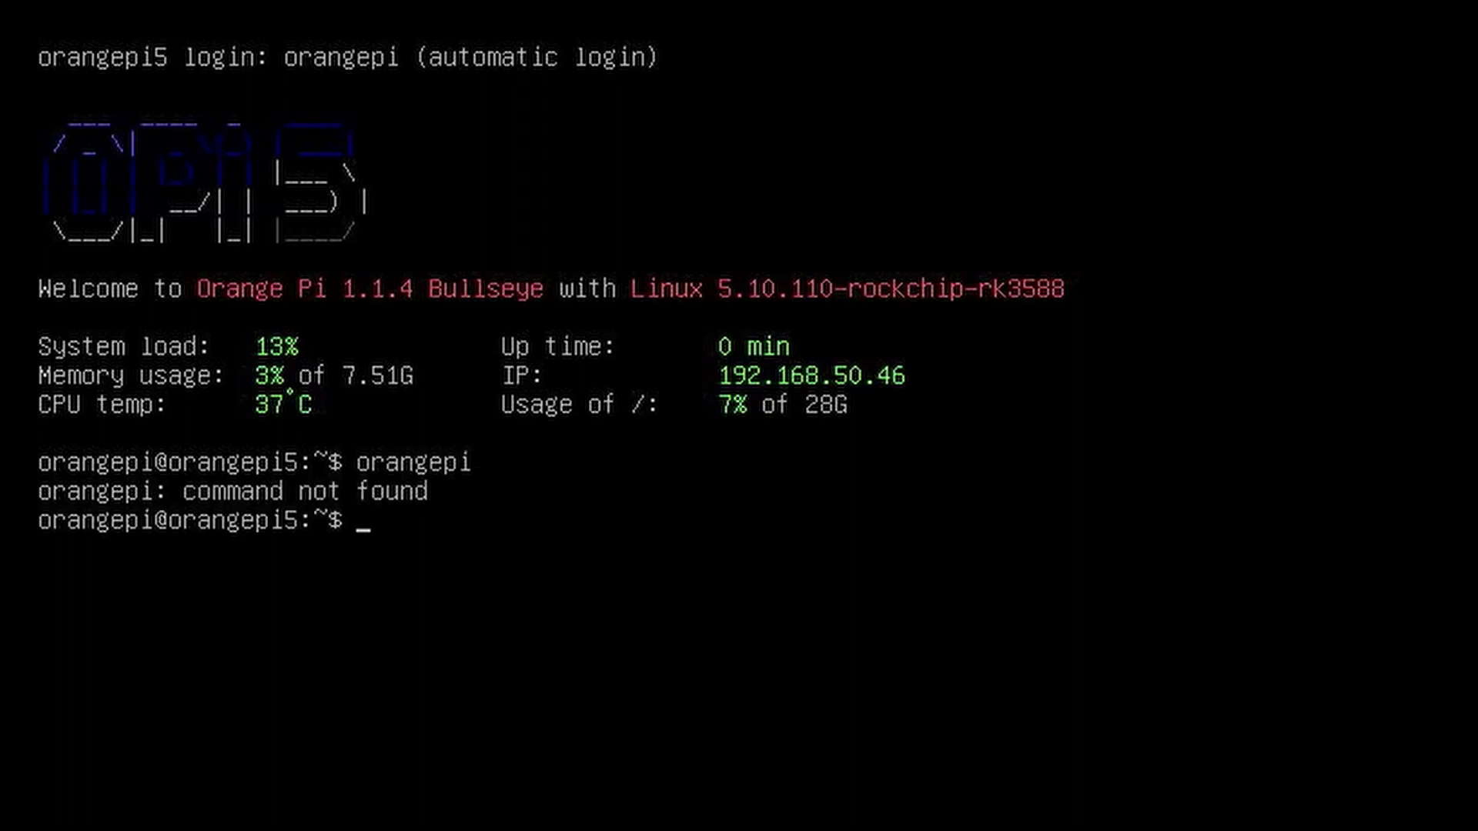
text(sudo apt update)
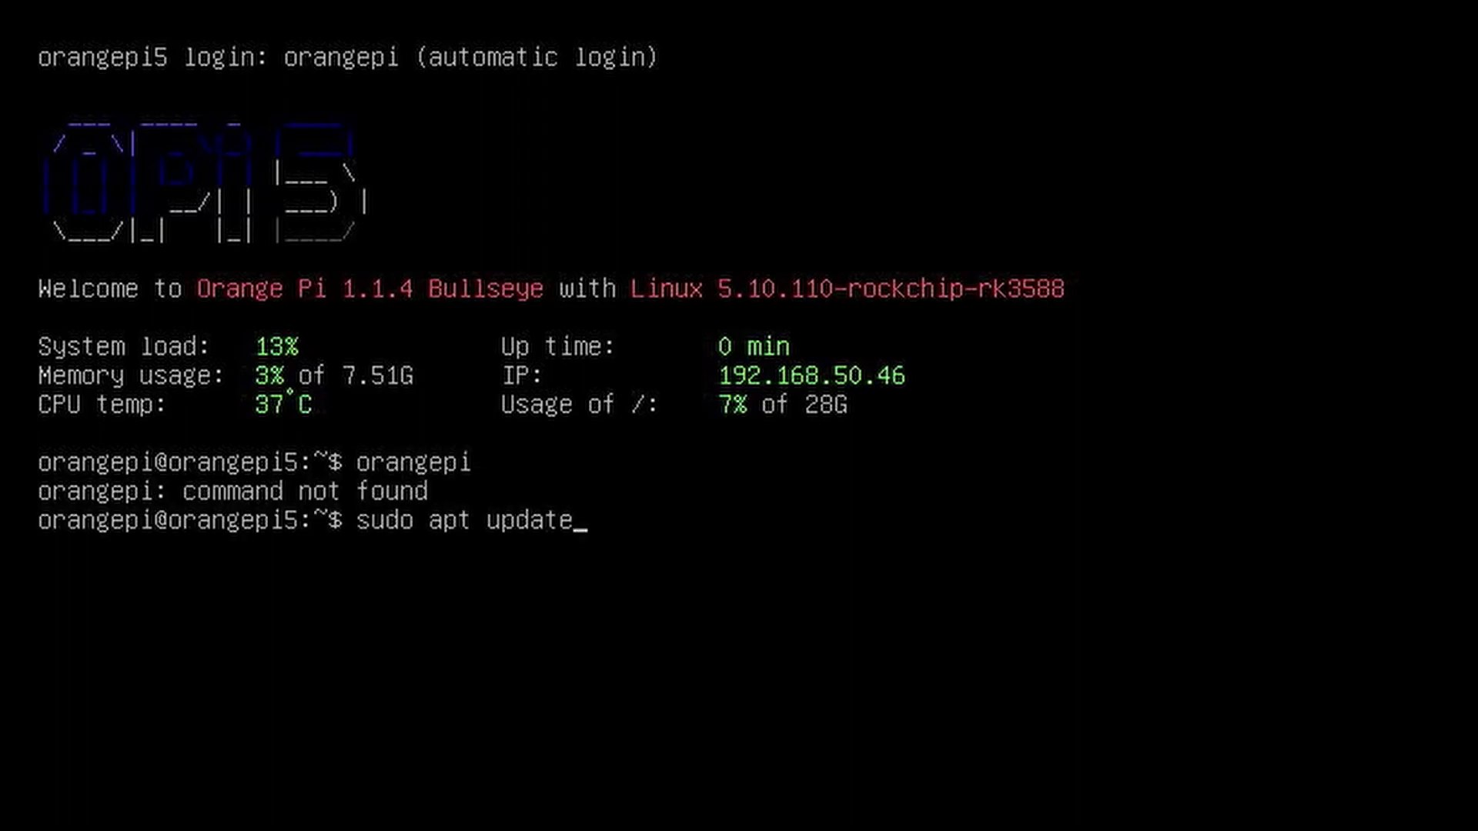
key(Return)
text(orangepi)
key(Return)
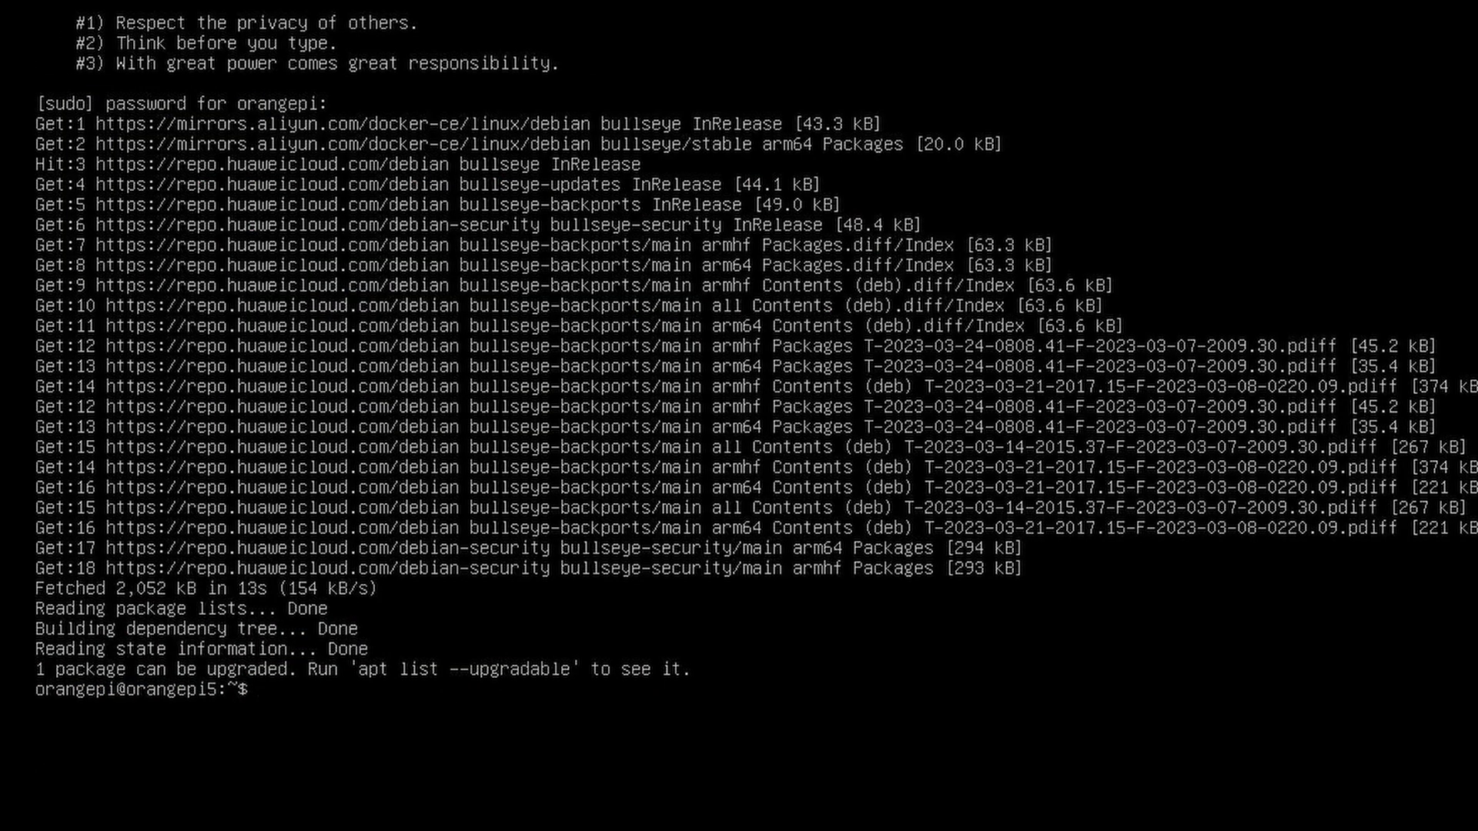
Run sudo apt upgrade -y, raising containerd.io to 1.6.19-1, then begin typing sudo shutdown now
text(sudo apt upgrade)
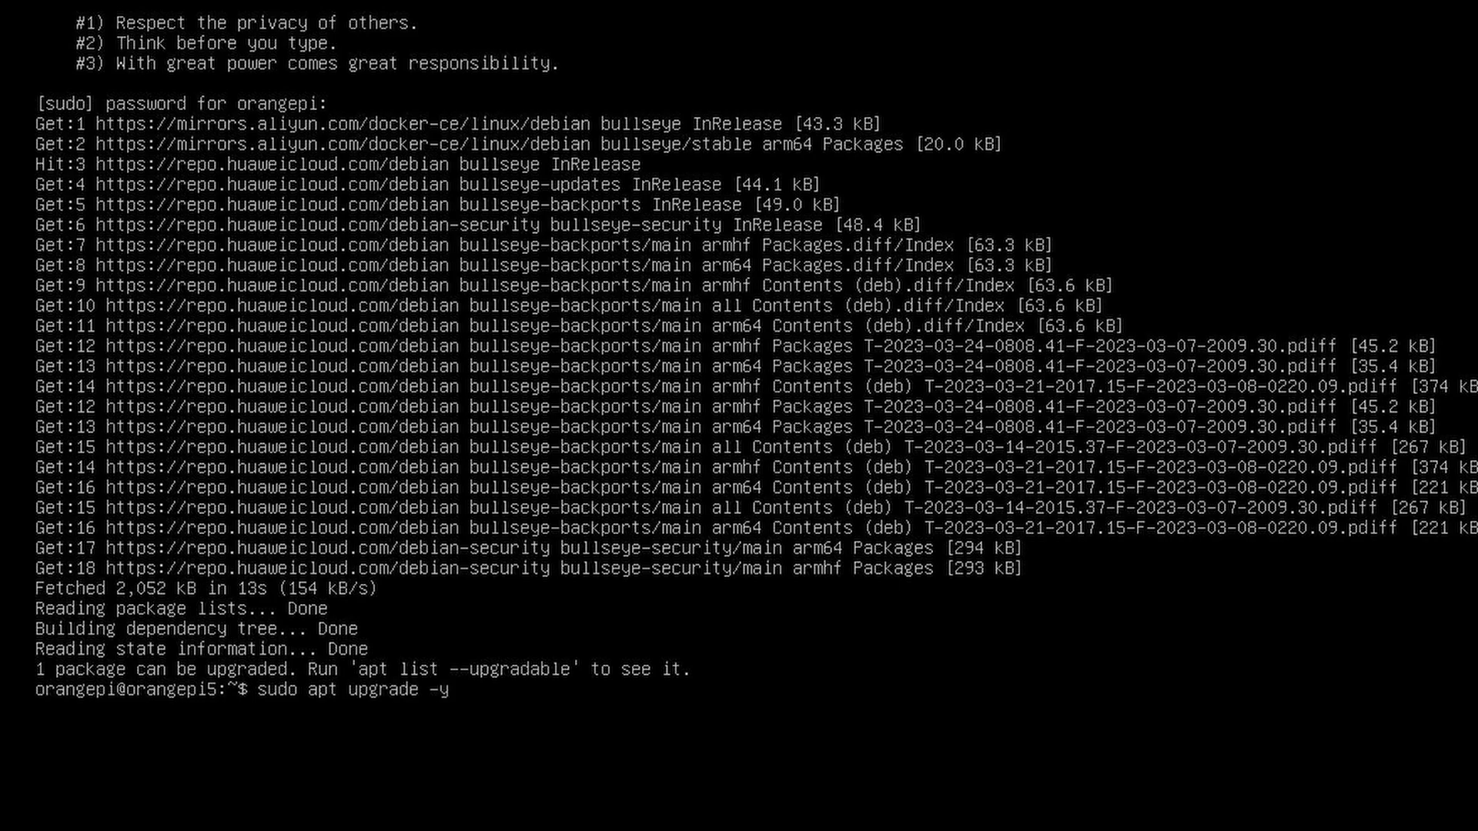
text( -y)
key(Return)
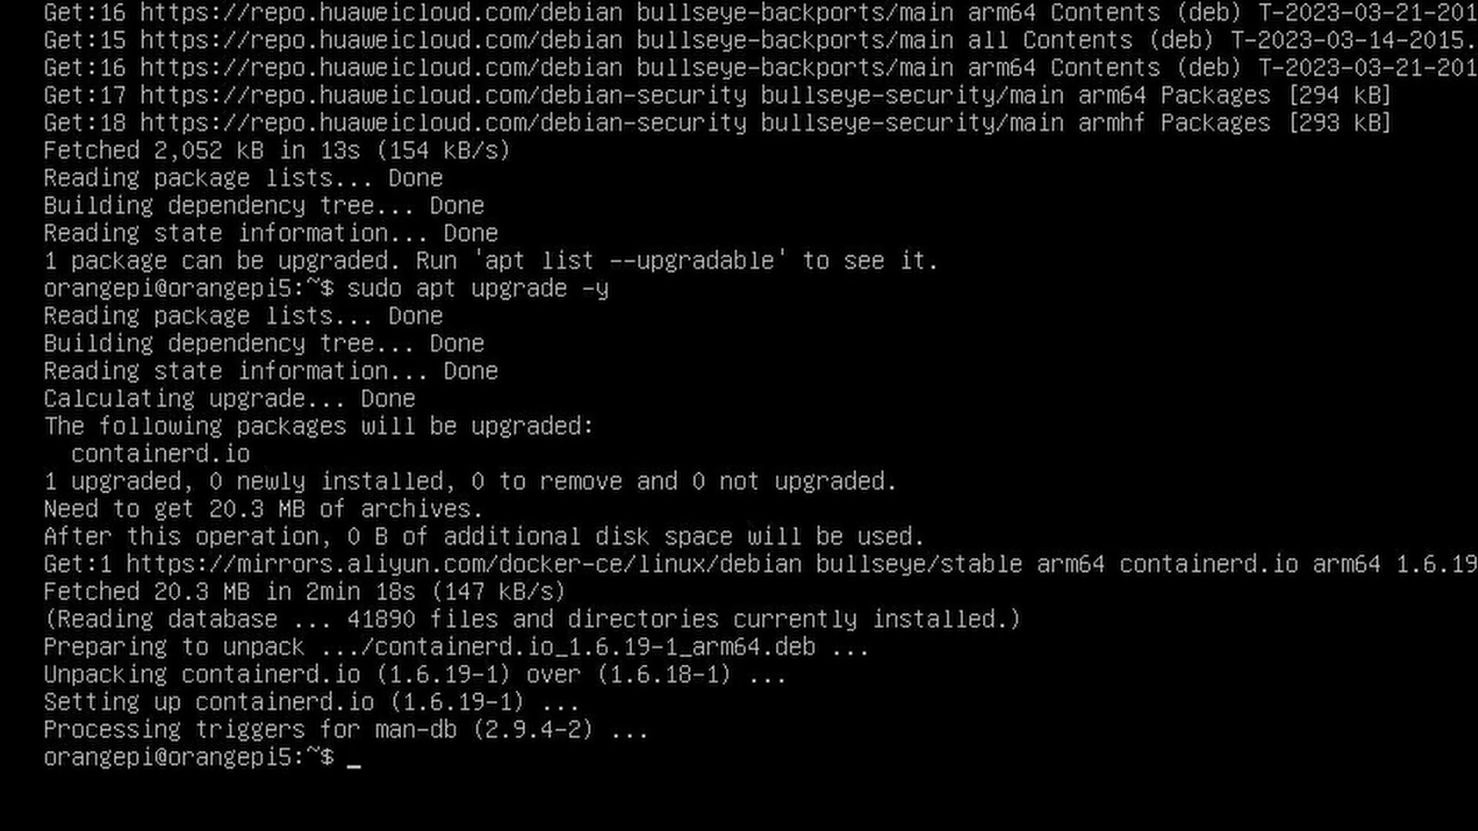
text(sudo shutdown )
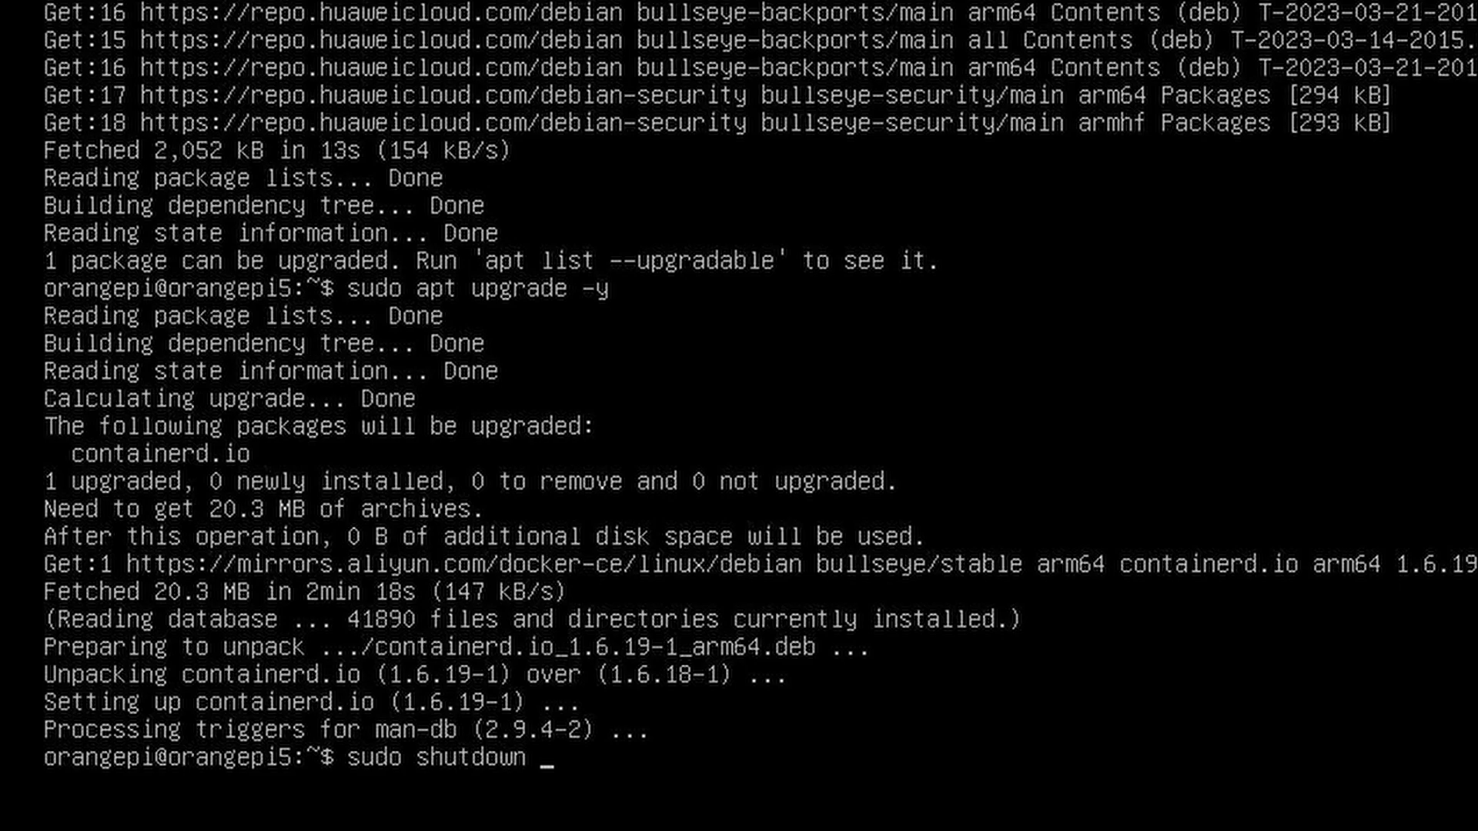
text(noew)
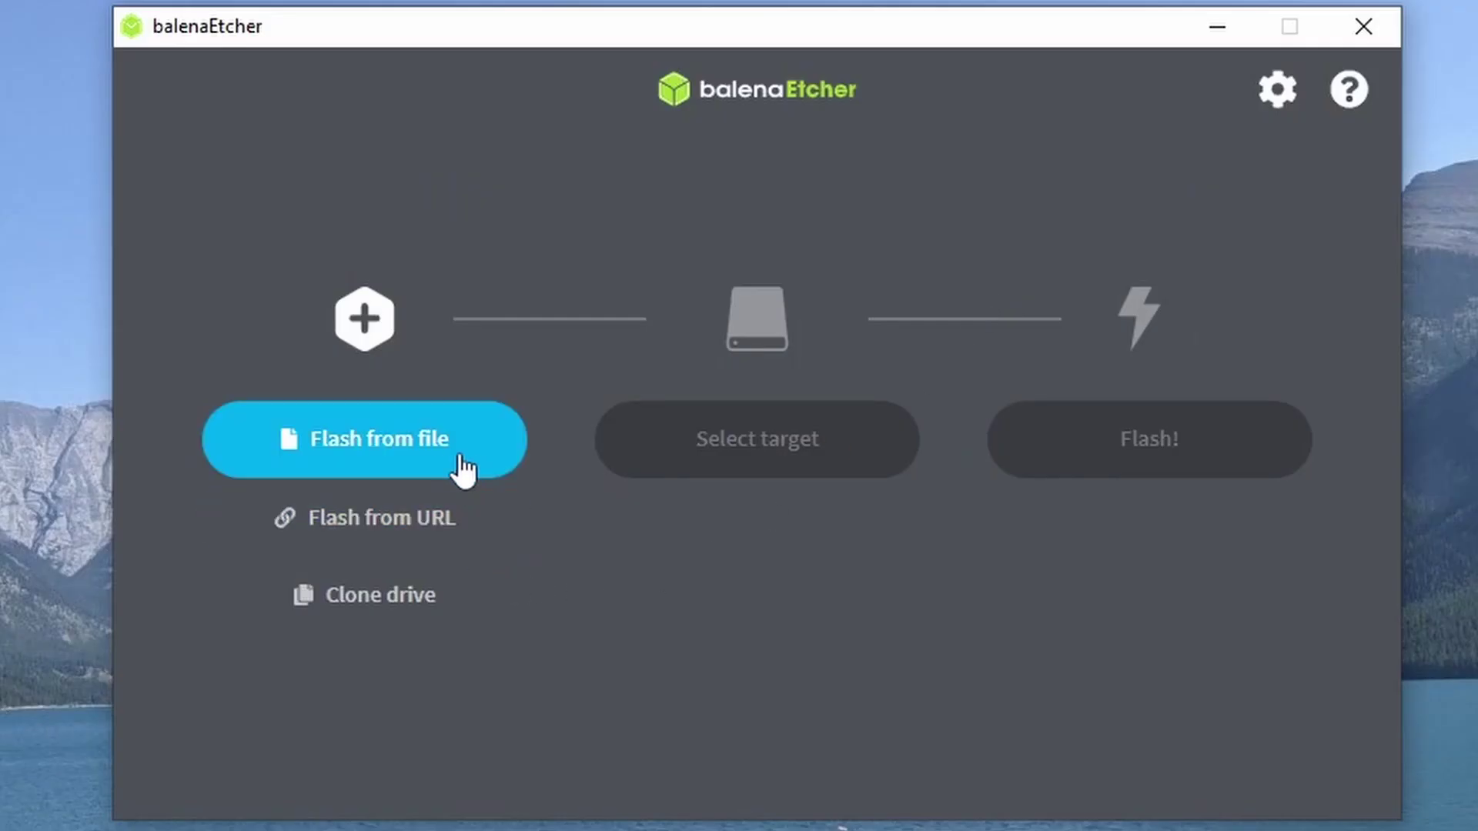
Load the Orangepi5 server image, target the 256 GB SSK SCSI Disk Device, and start flashing
click(450, 454)
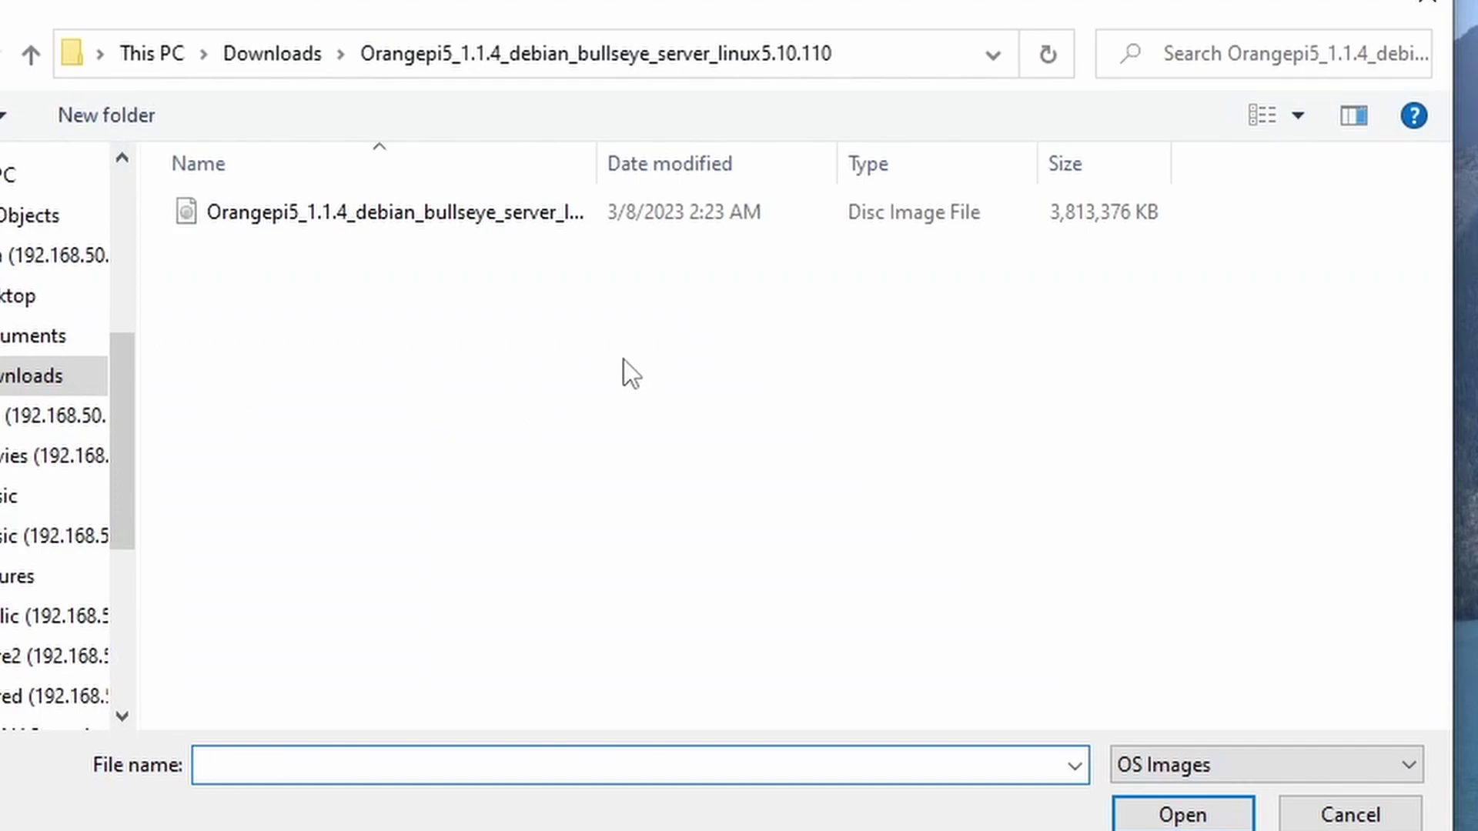
click(385, 221)
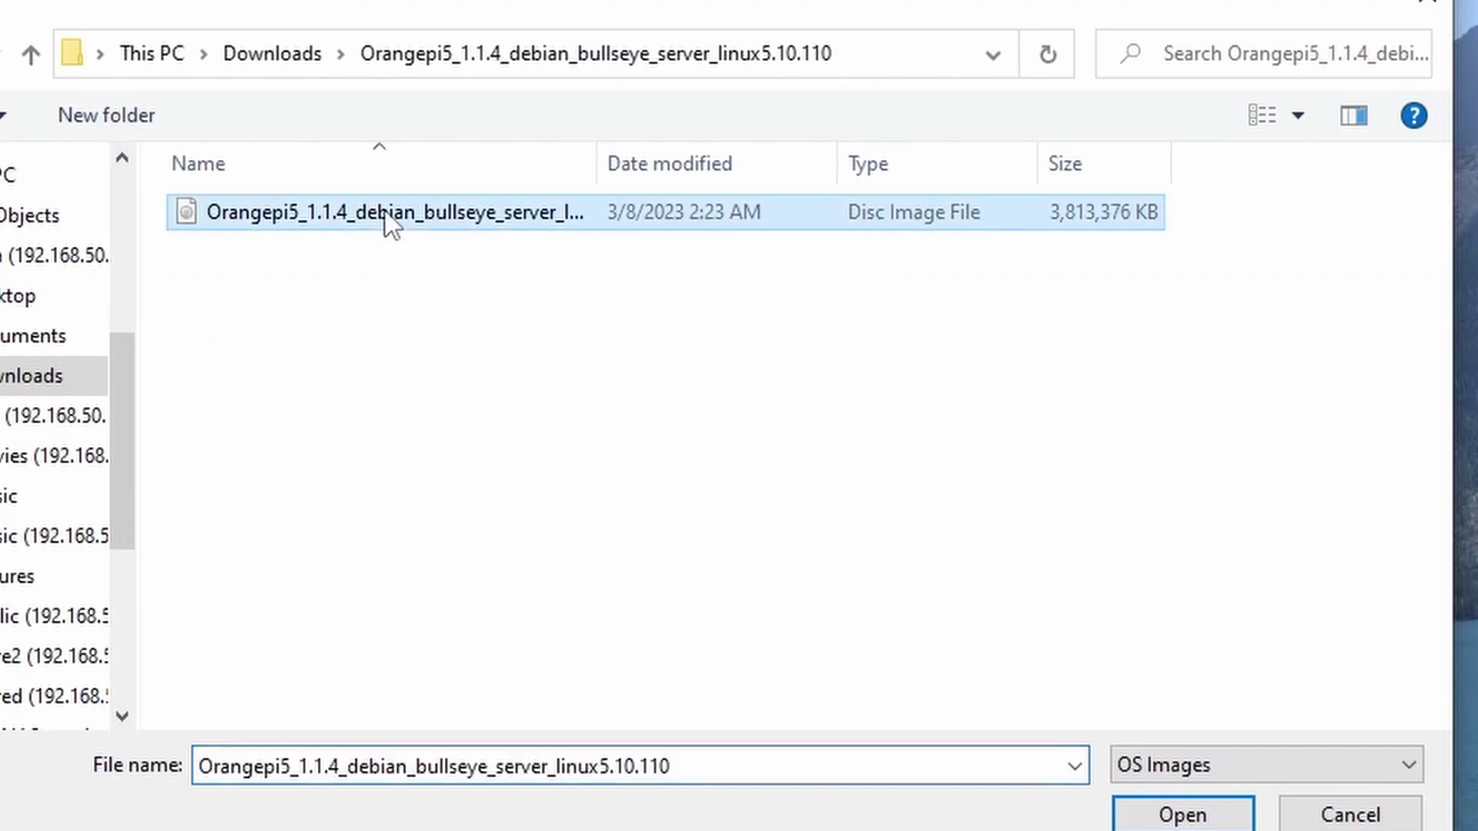
click(1137, 817)
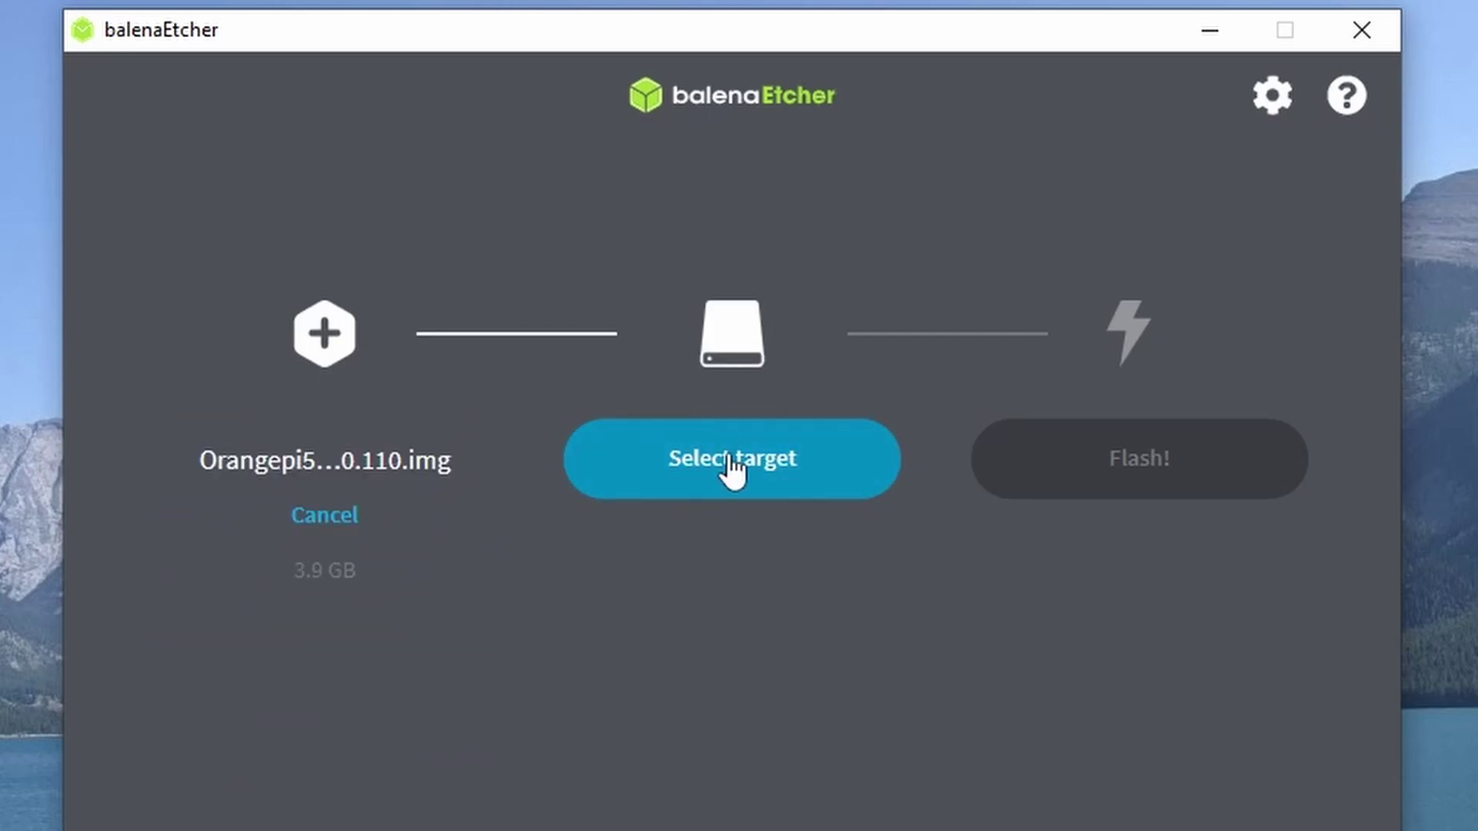
click(728, 458)
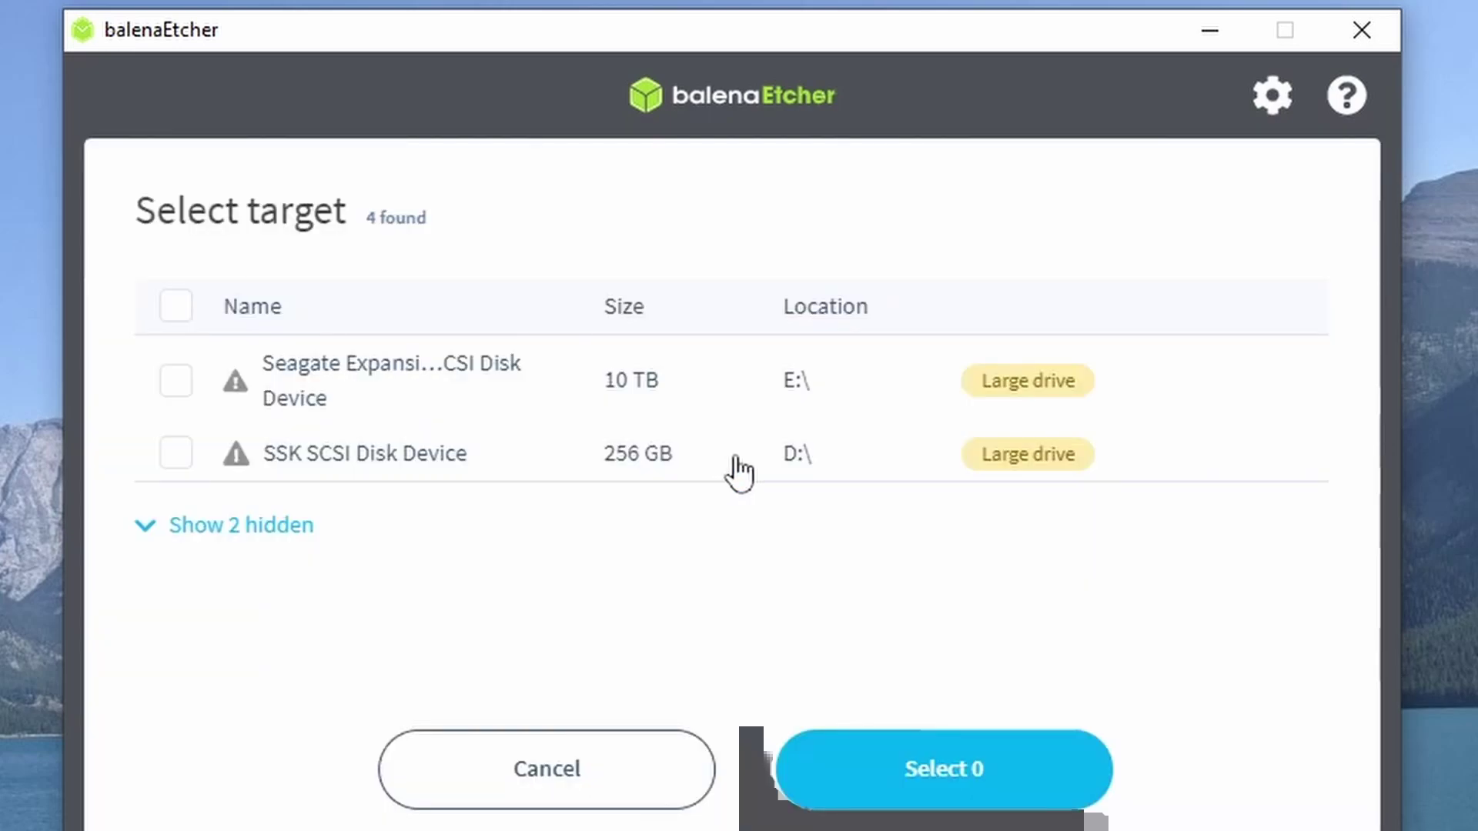
click(192, 458)
click(993, 768)
click(1154, 481)
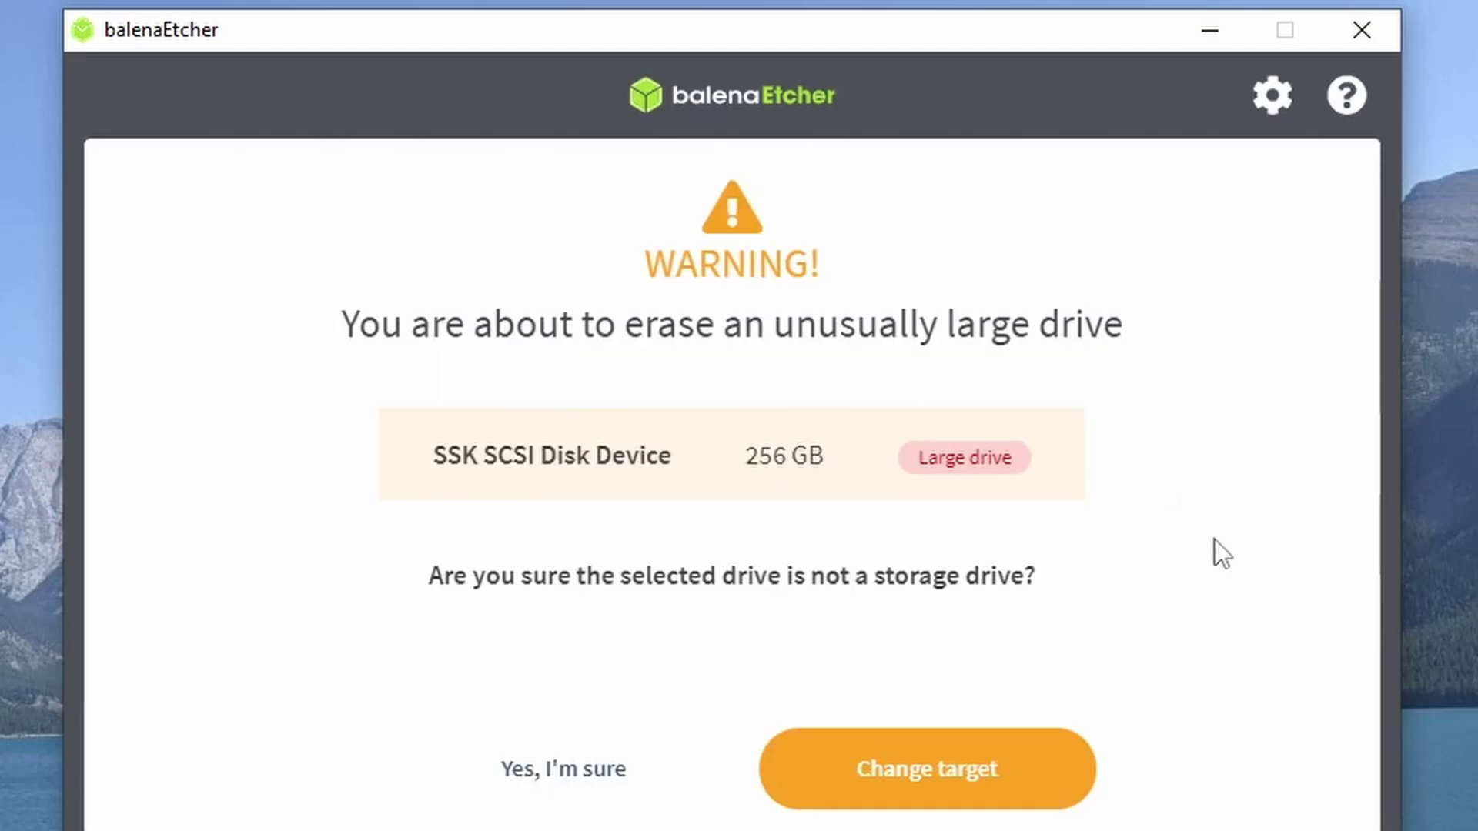
Confirm erasing the large SSK drive, letting the flash finish before the Orange Pi 5 boots
click(604, 770)
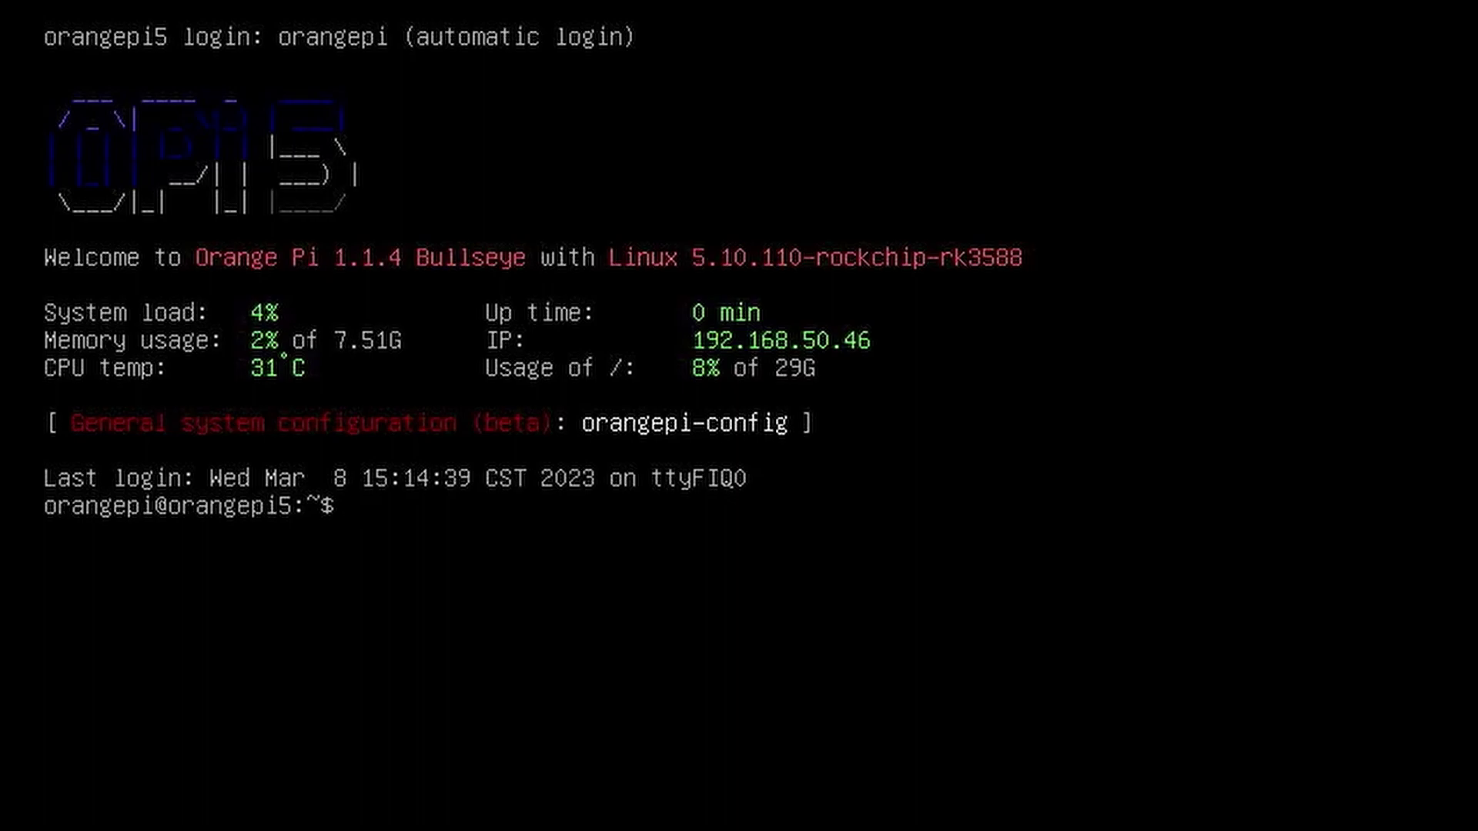
List all disks with sudo fdisk -l, revealing the 238.47 GiB NVMe drive, then enter sudo gdisk /dev/mtdblock0
text(udo fidk)
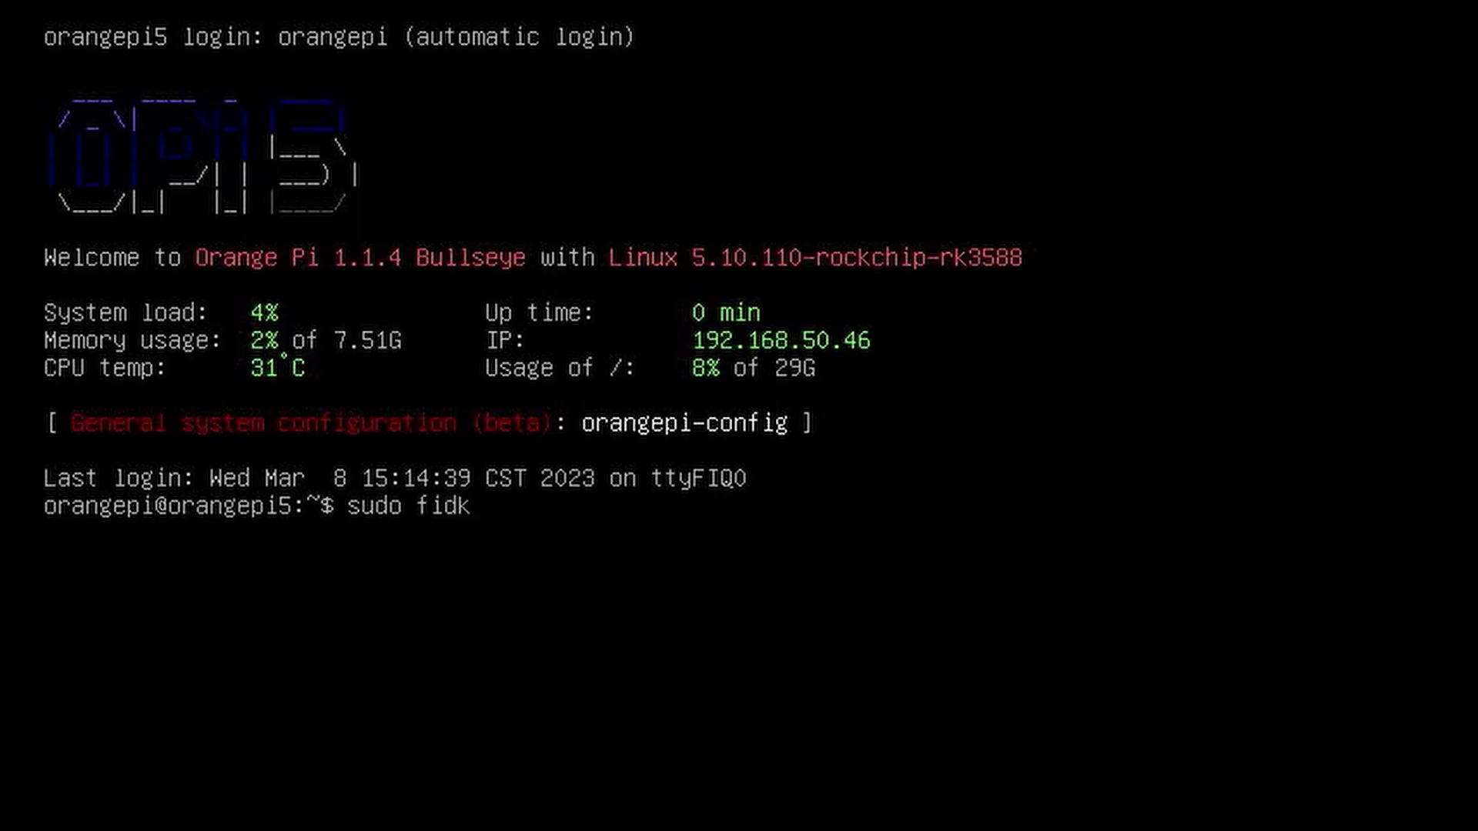
text( -l)
key(BackSpace)
key(BackSpace)
key(BackSpace)
key(BackSpace)
key(BackSpace)
key(BackSpace)
text(disk -l)
key(Return)
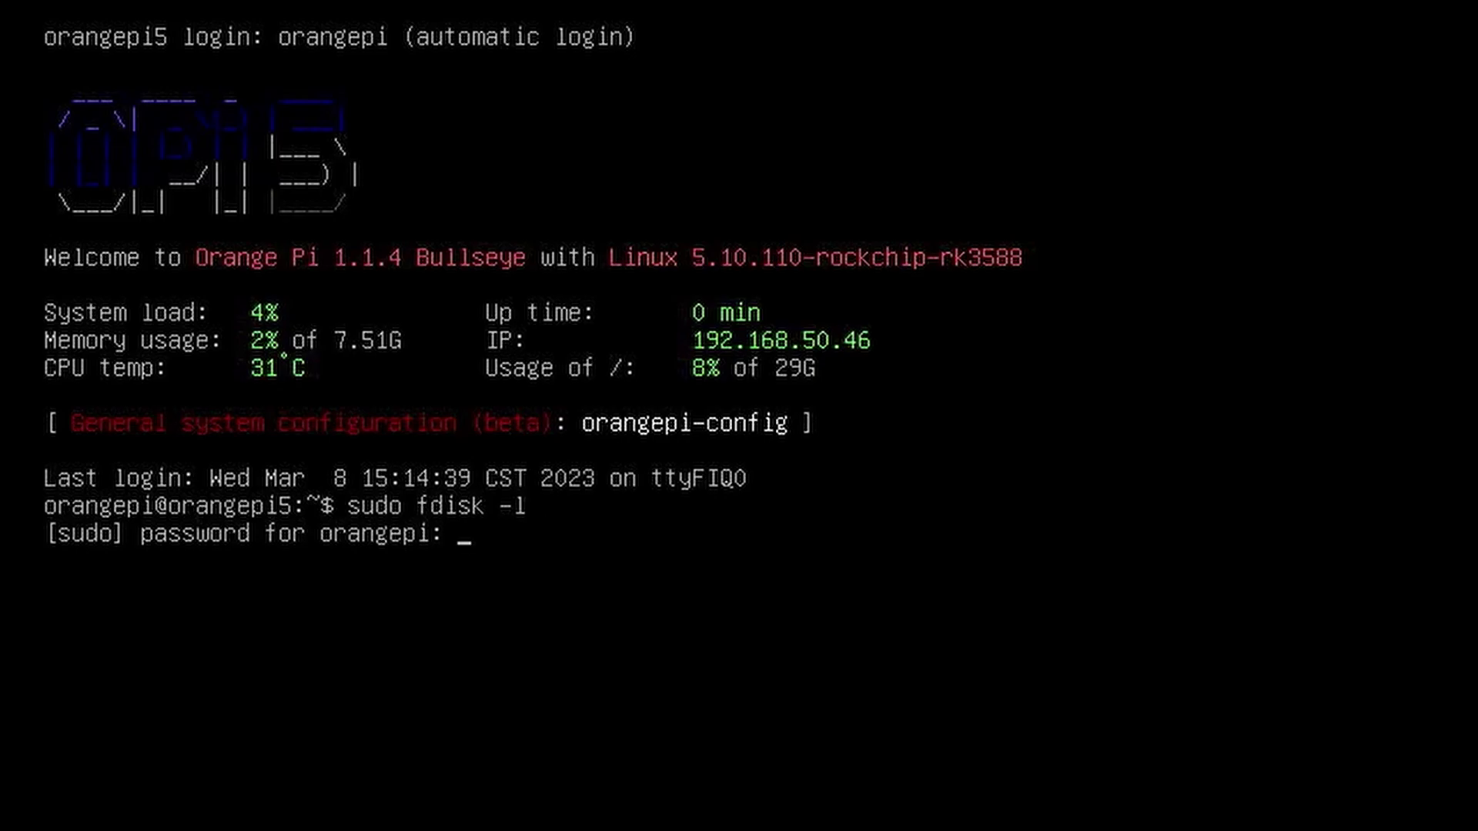
key(Return)
text(sudo)
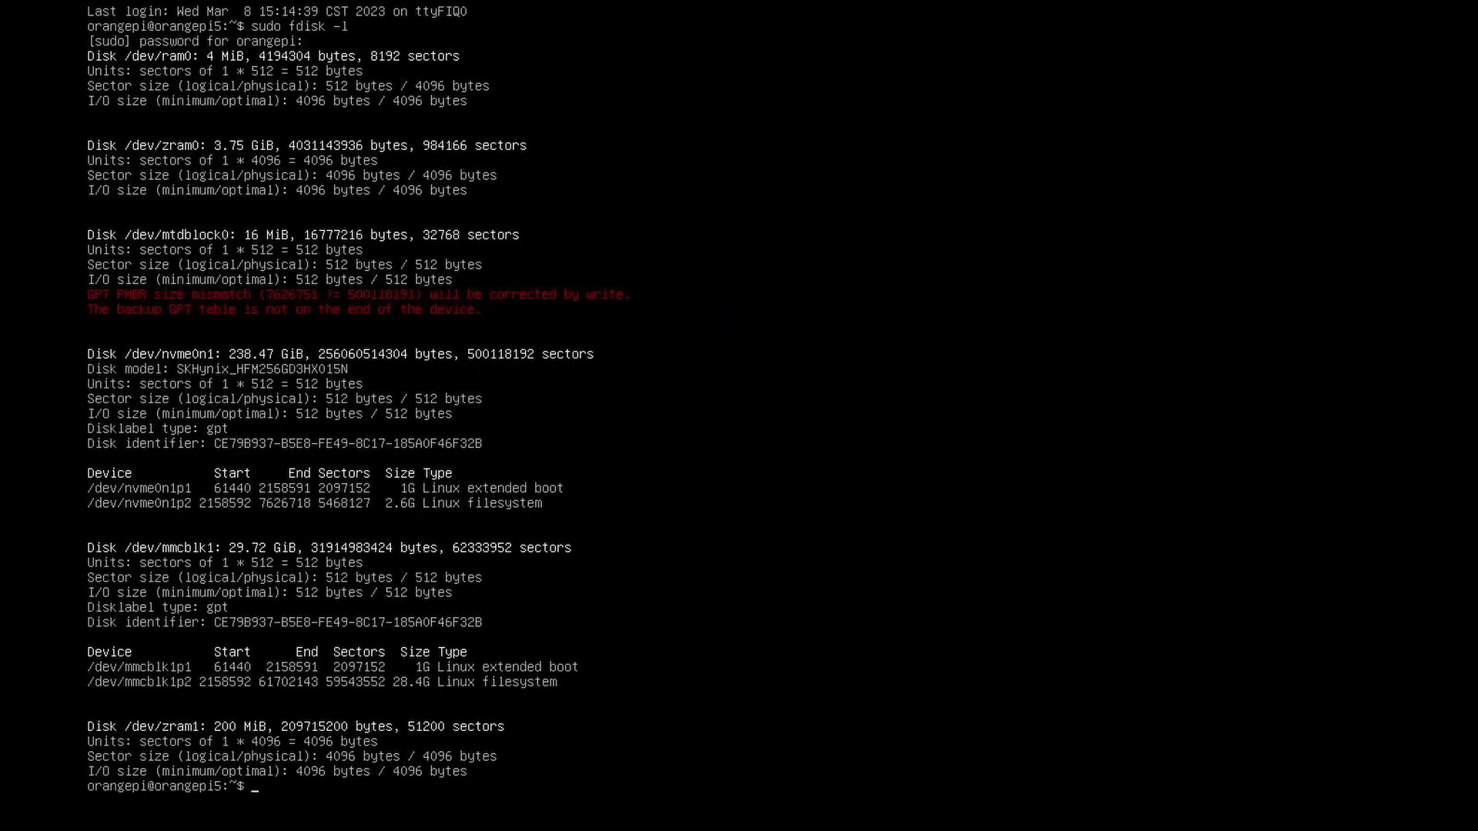
text( gdisk /dev/mtdblock0)
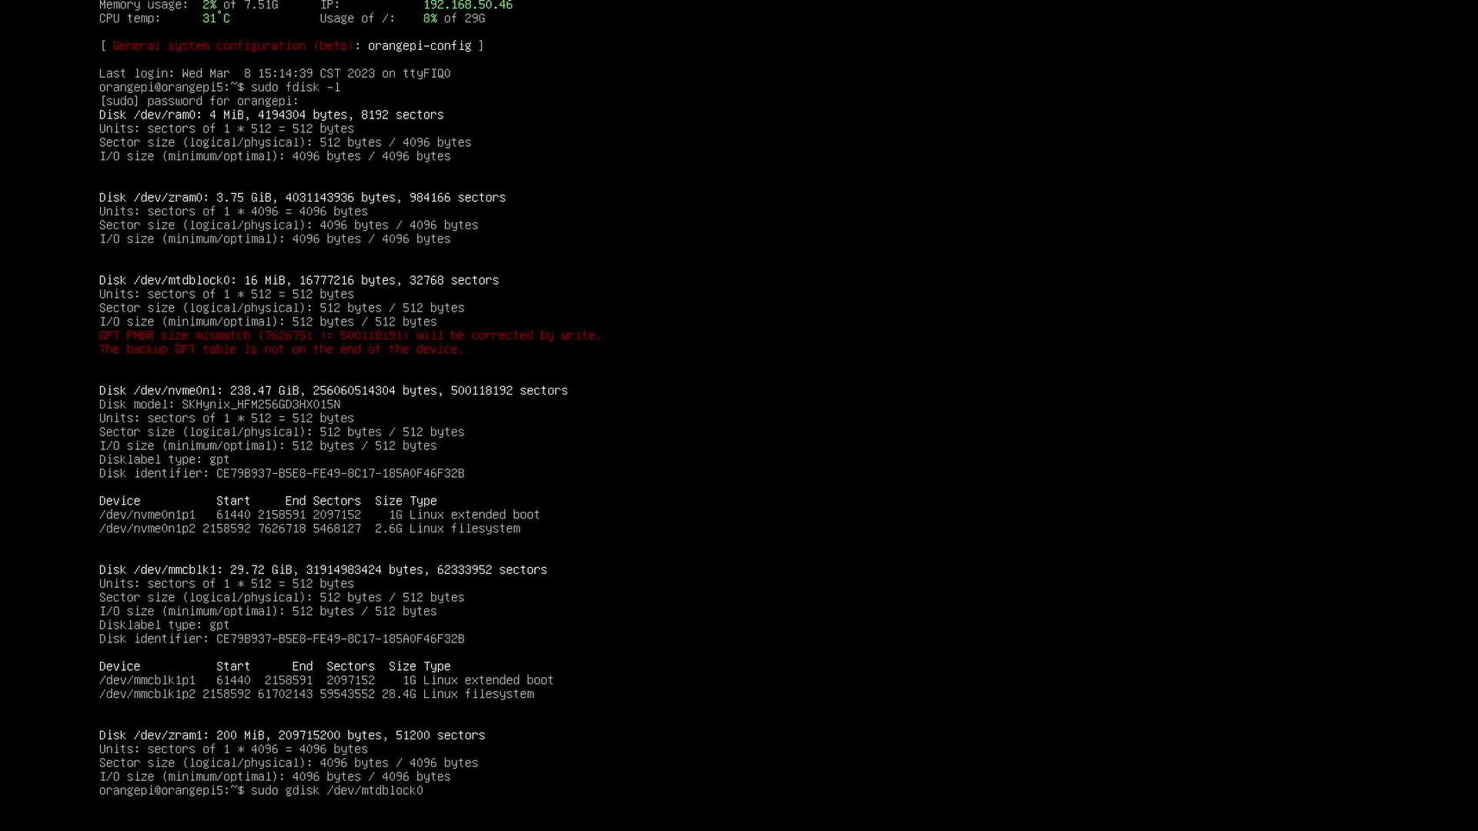
Install the missing gdisk package with apt-get and refresh the package lists with apt update
key(Return)
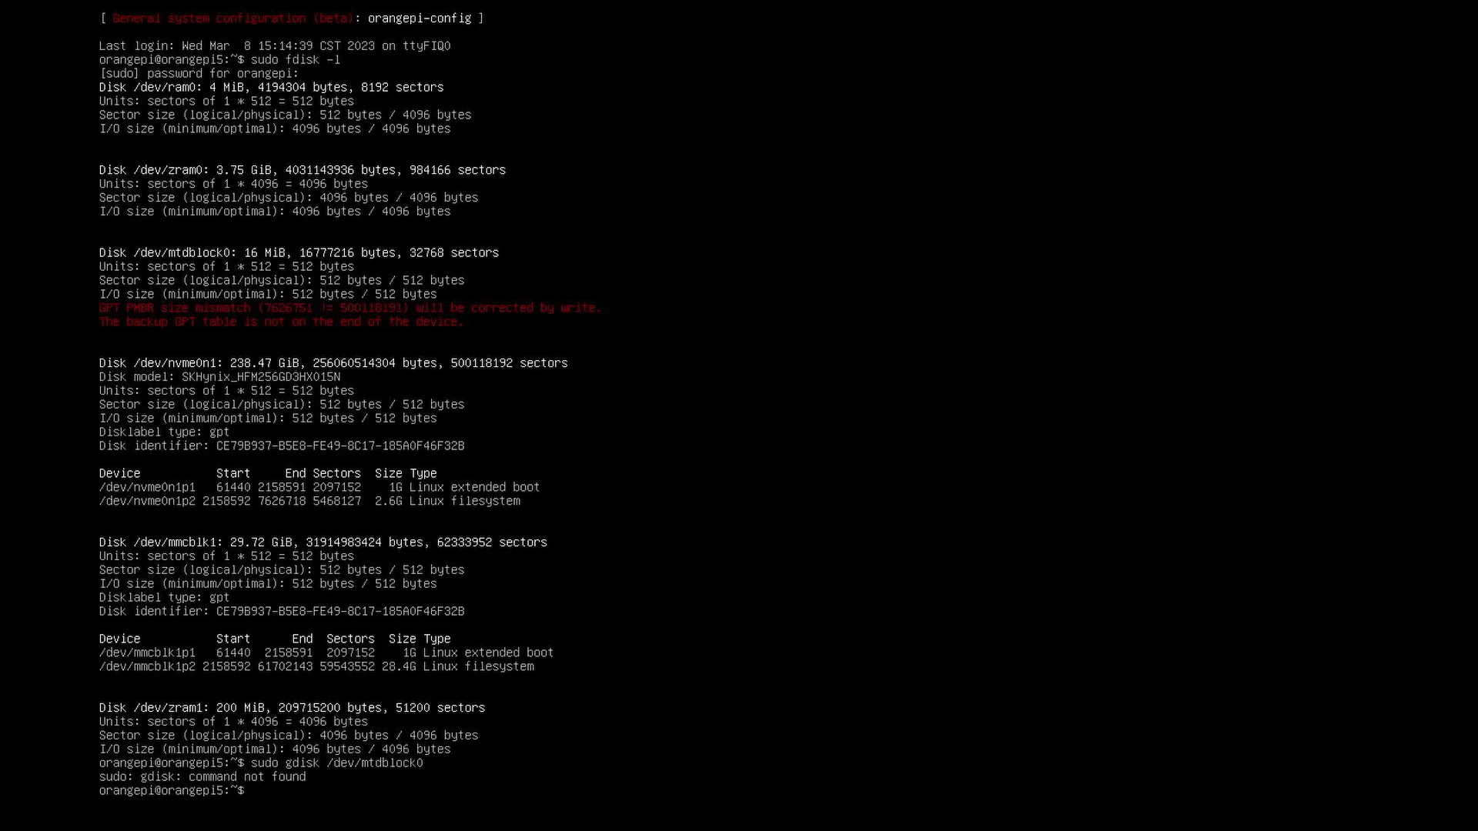
text(sudo)
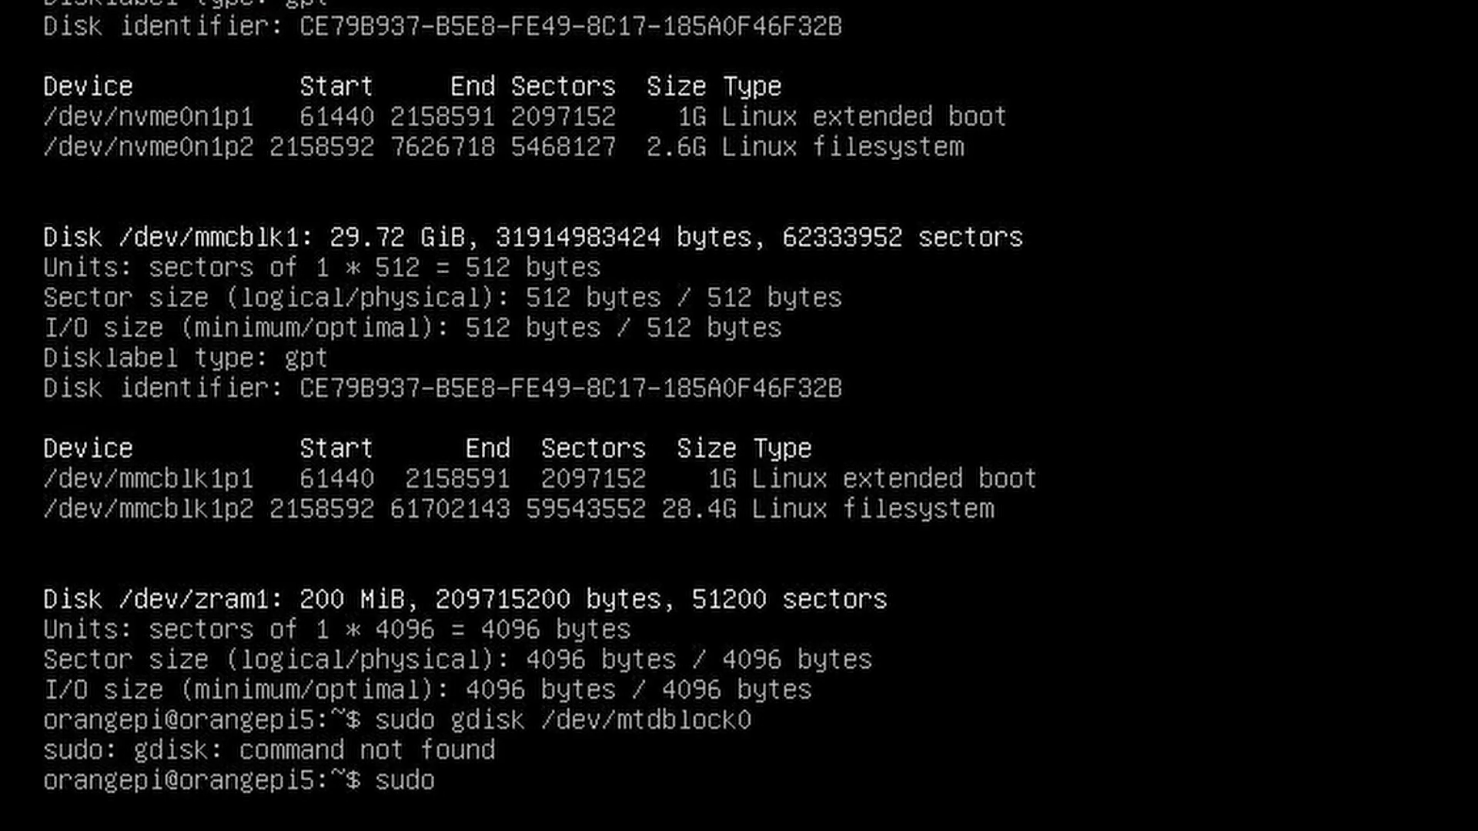
text( apt-get -y i)
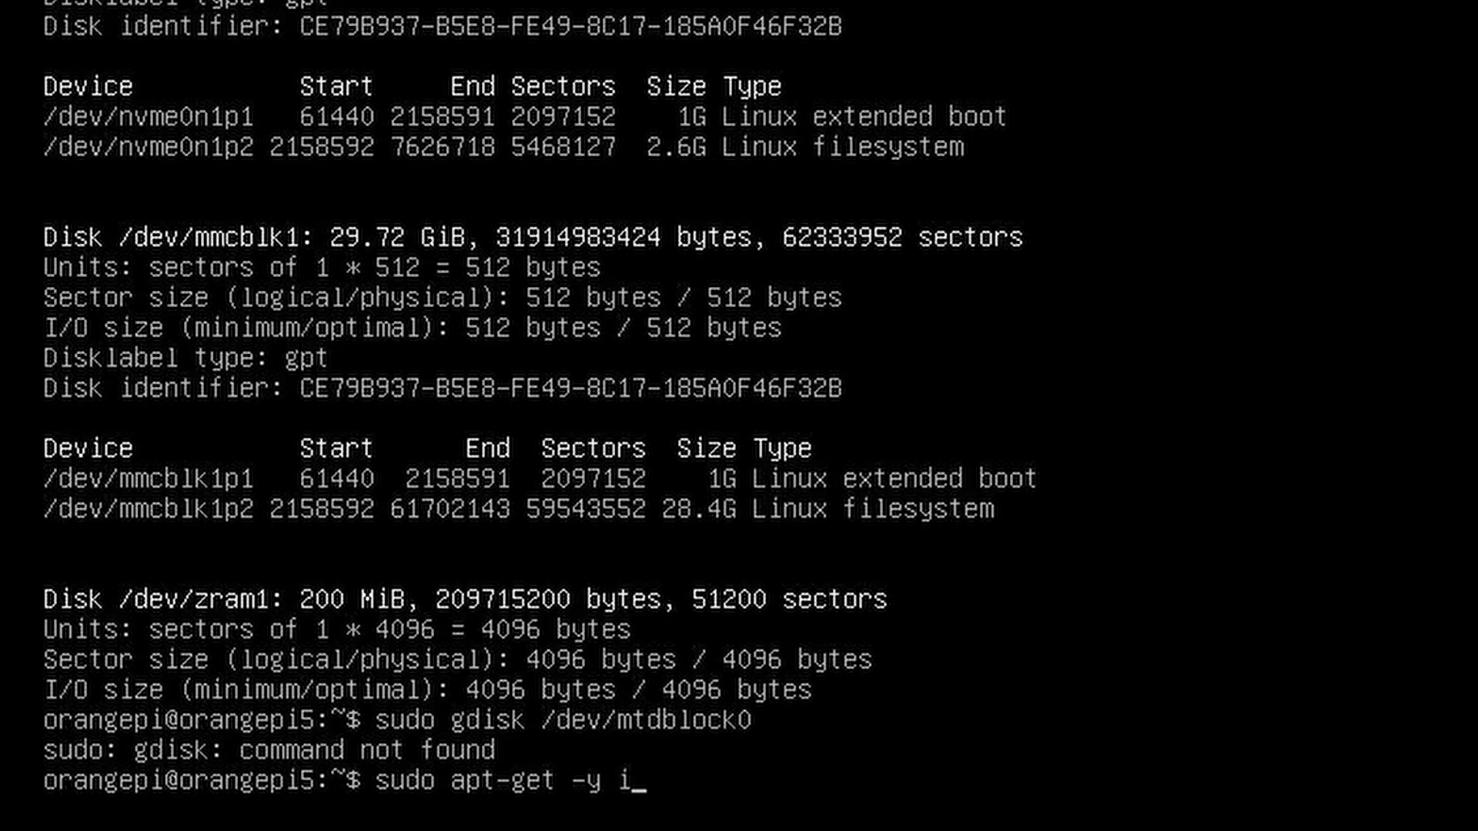
text(nstall gdisk)
key(Return)
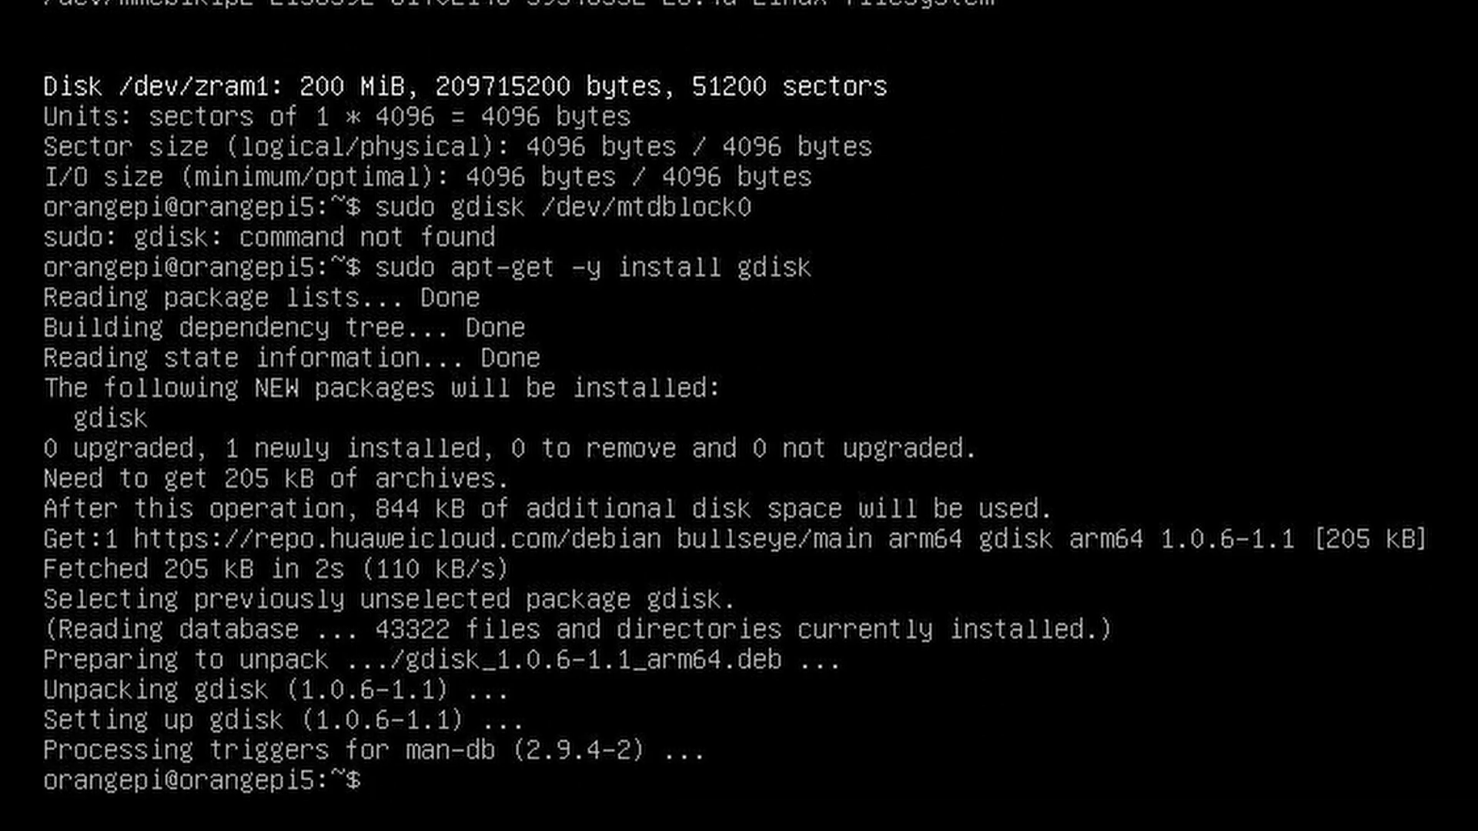
text(sudo apt update)
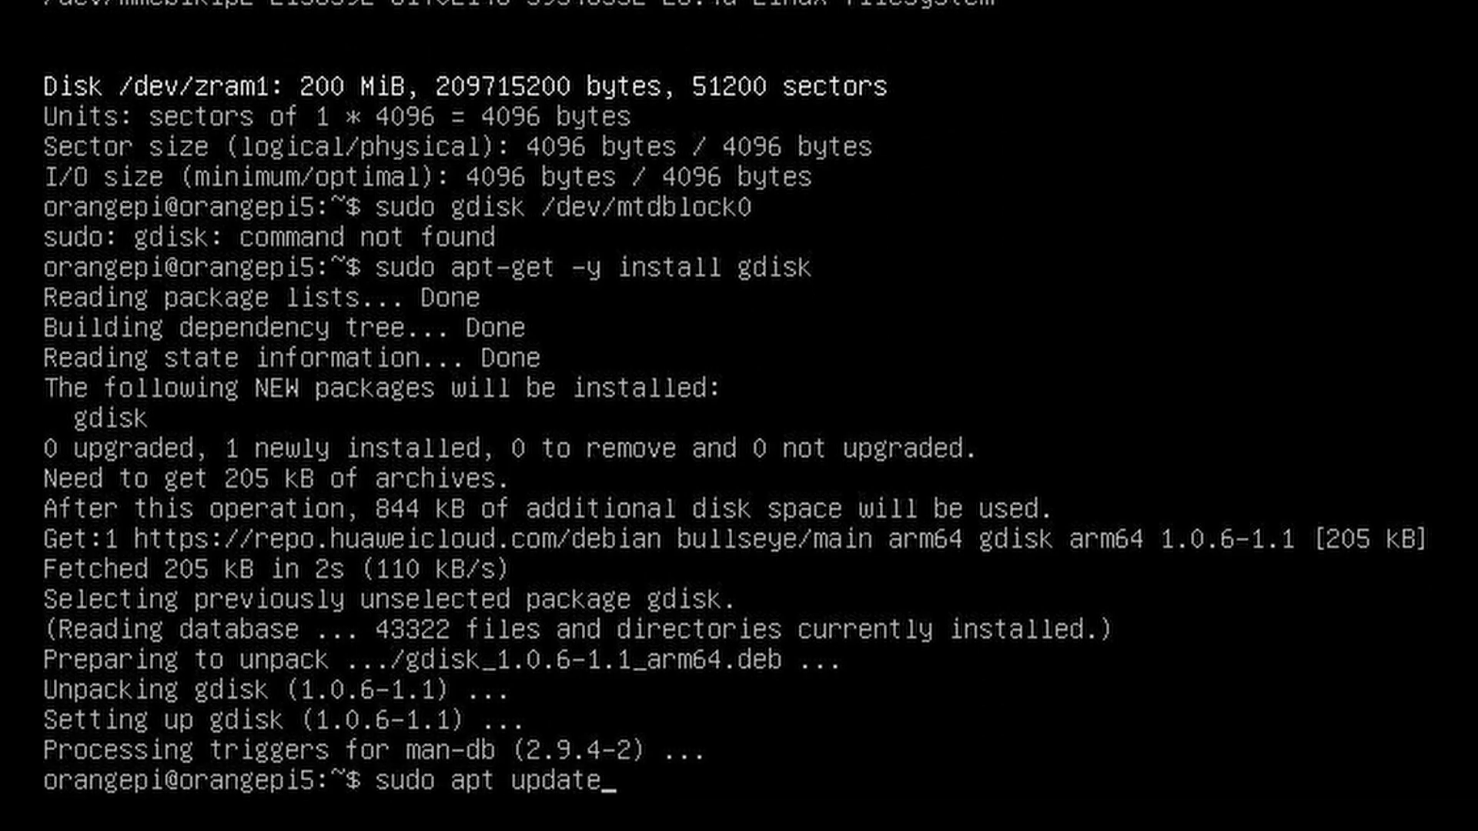
key(Return)
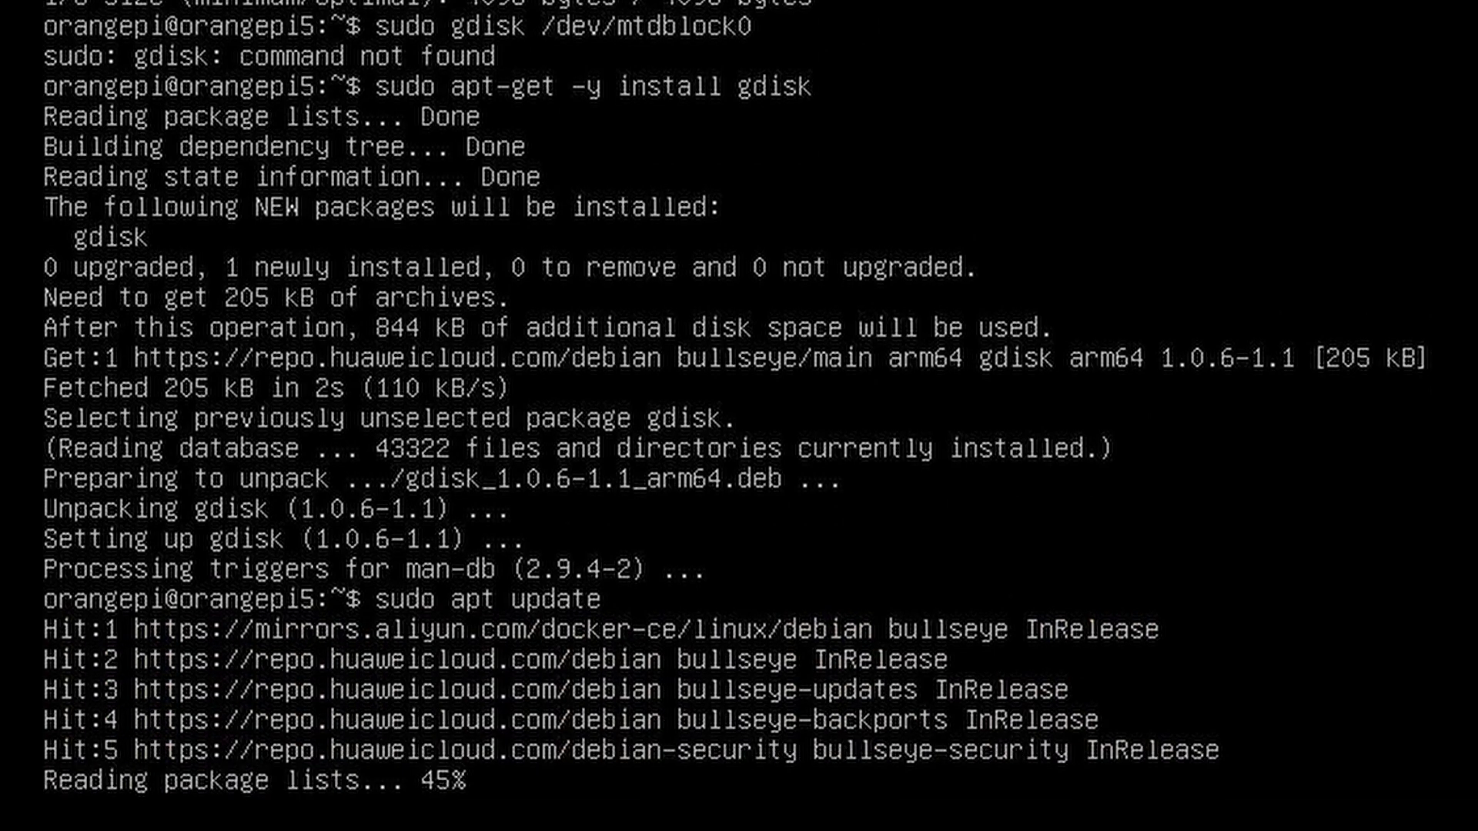
Print /dev/mtdblock0's empty partition table in gdisk, quit, and enter sudo orangepi-config
text(s)
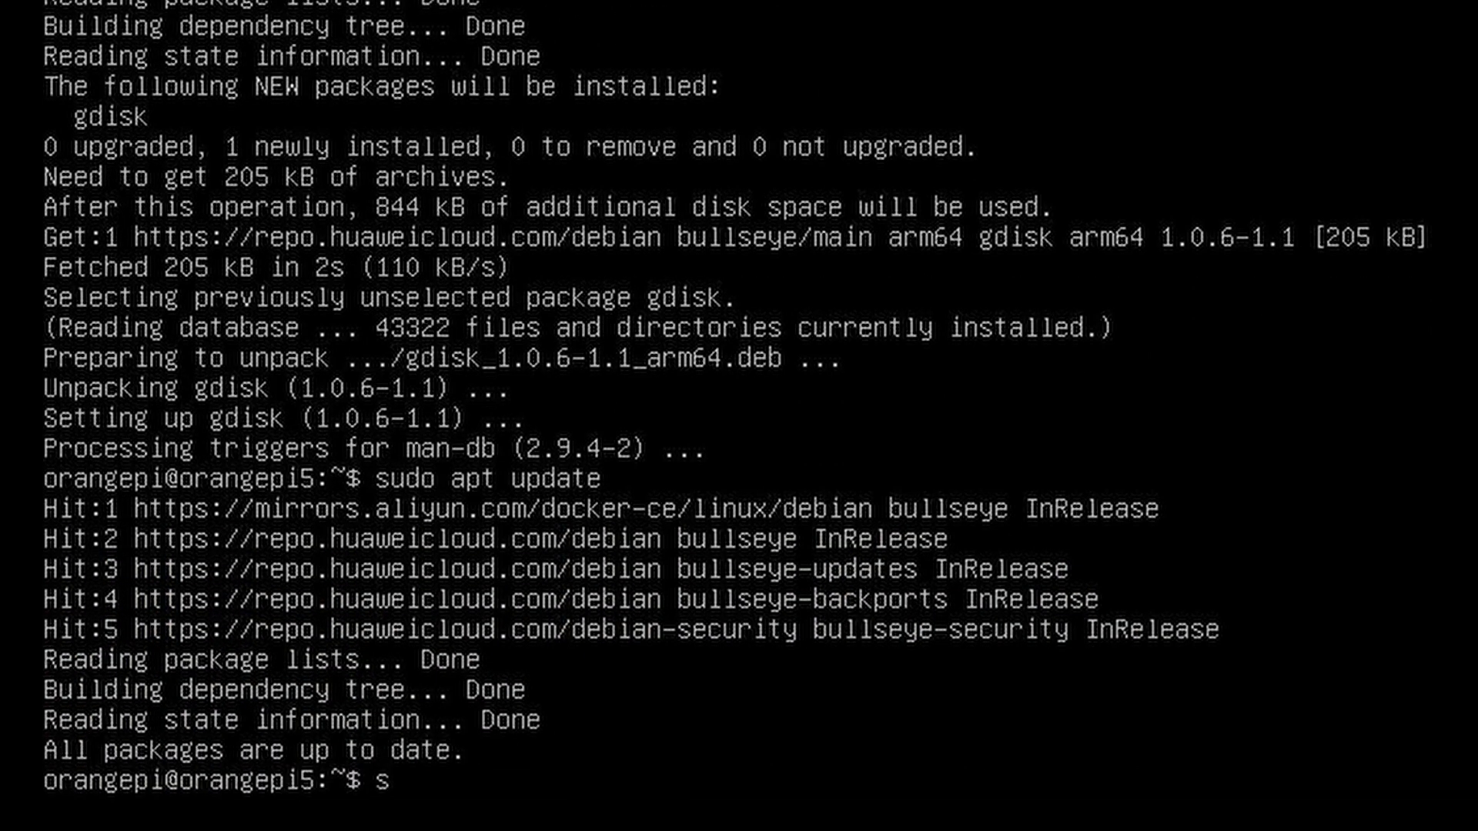
text(udo gdisk /)
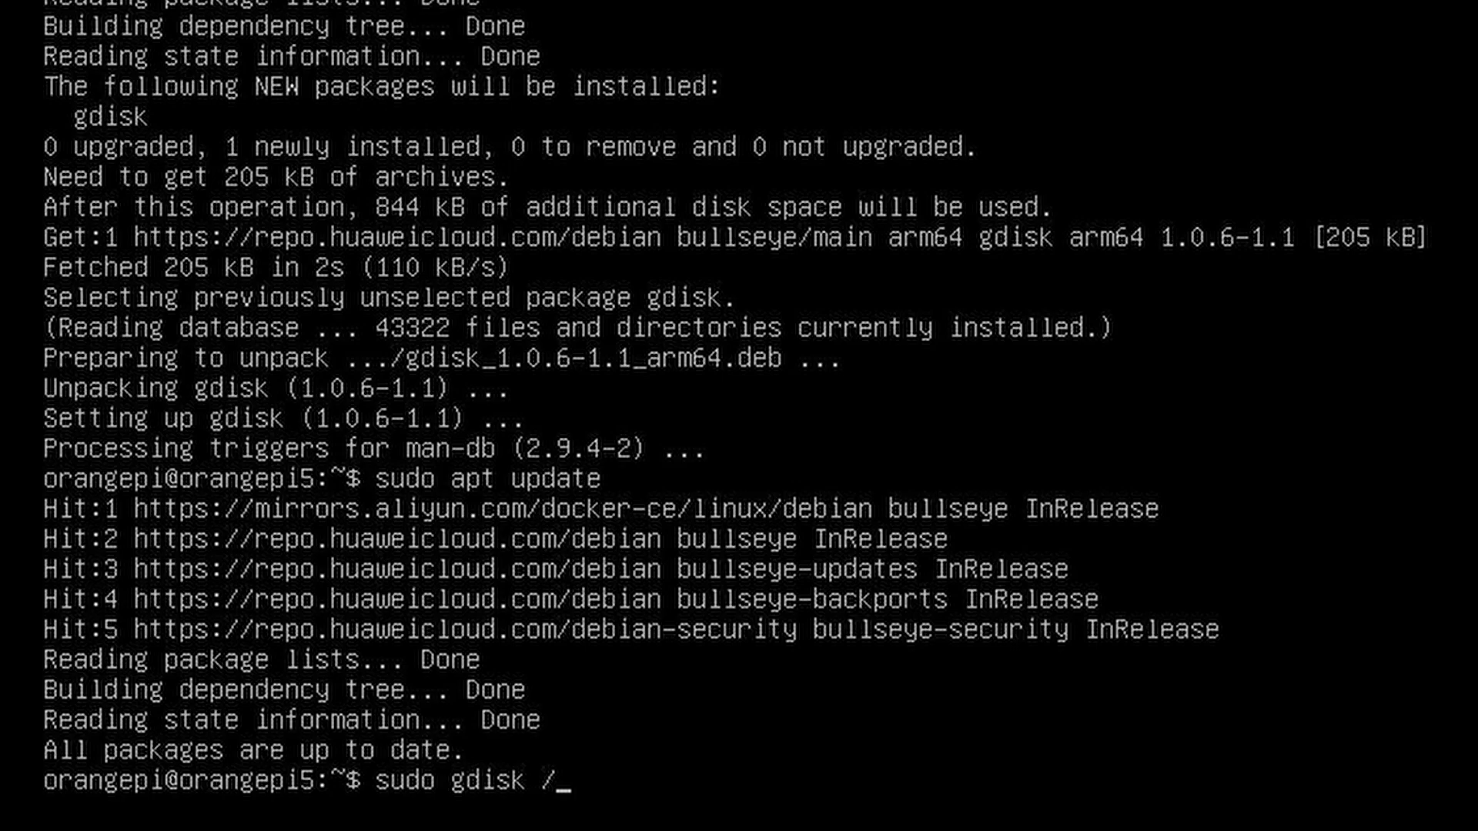
text(dev/mt)
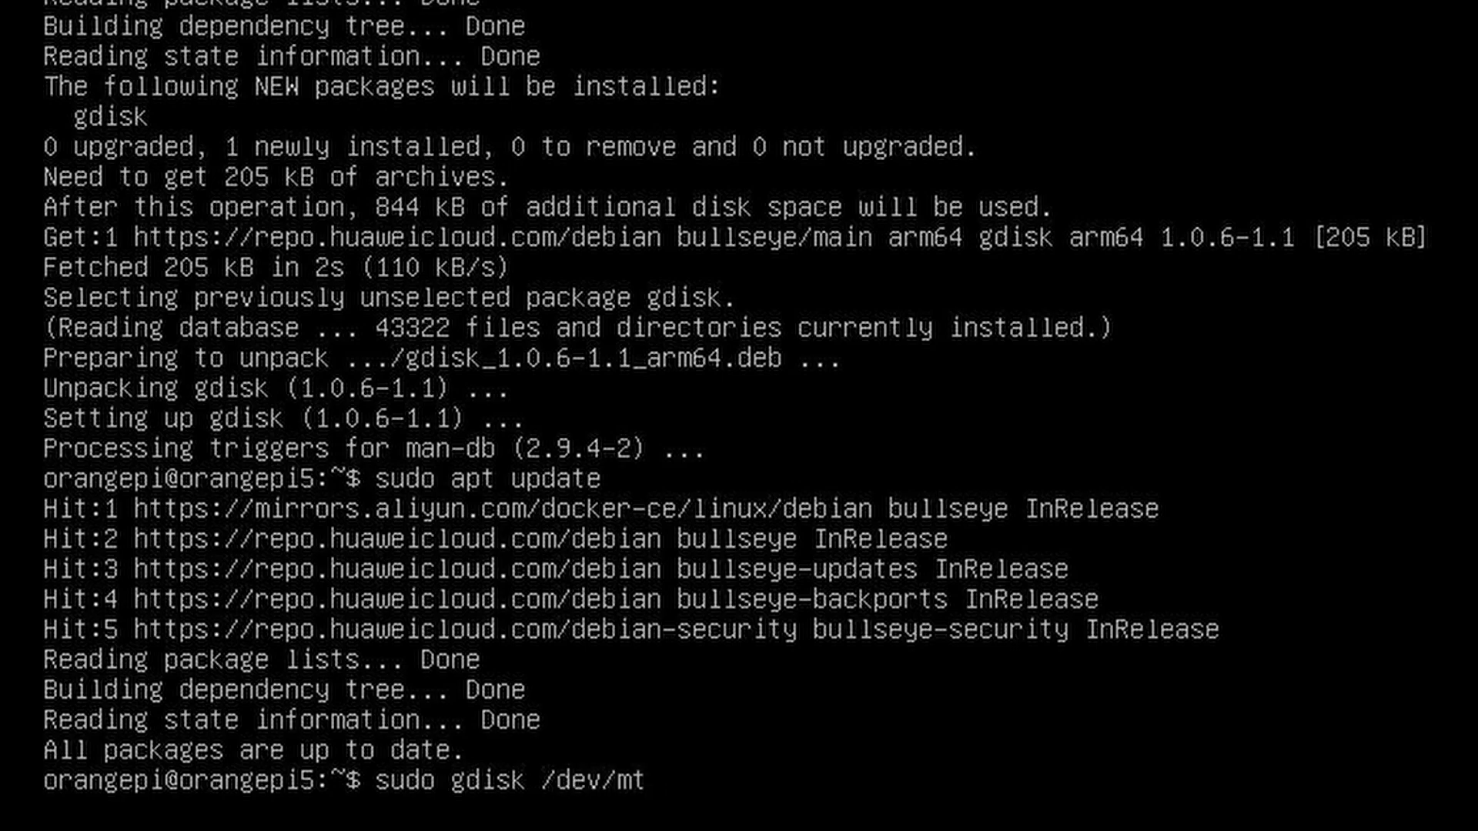
text(dblock0)
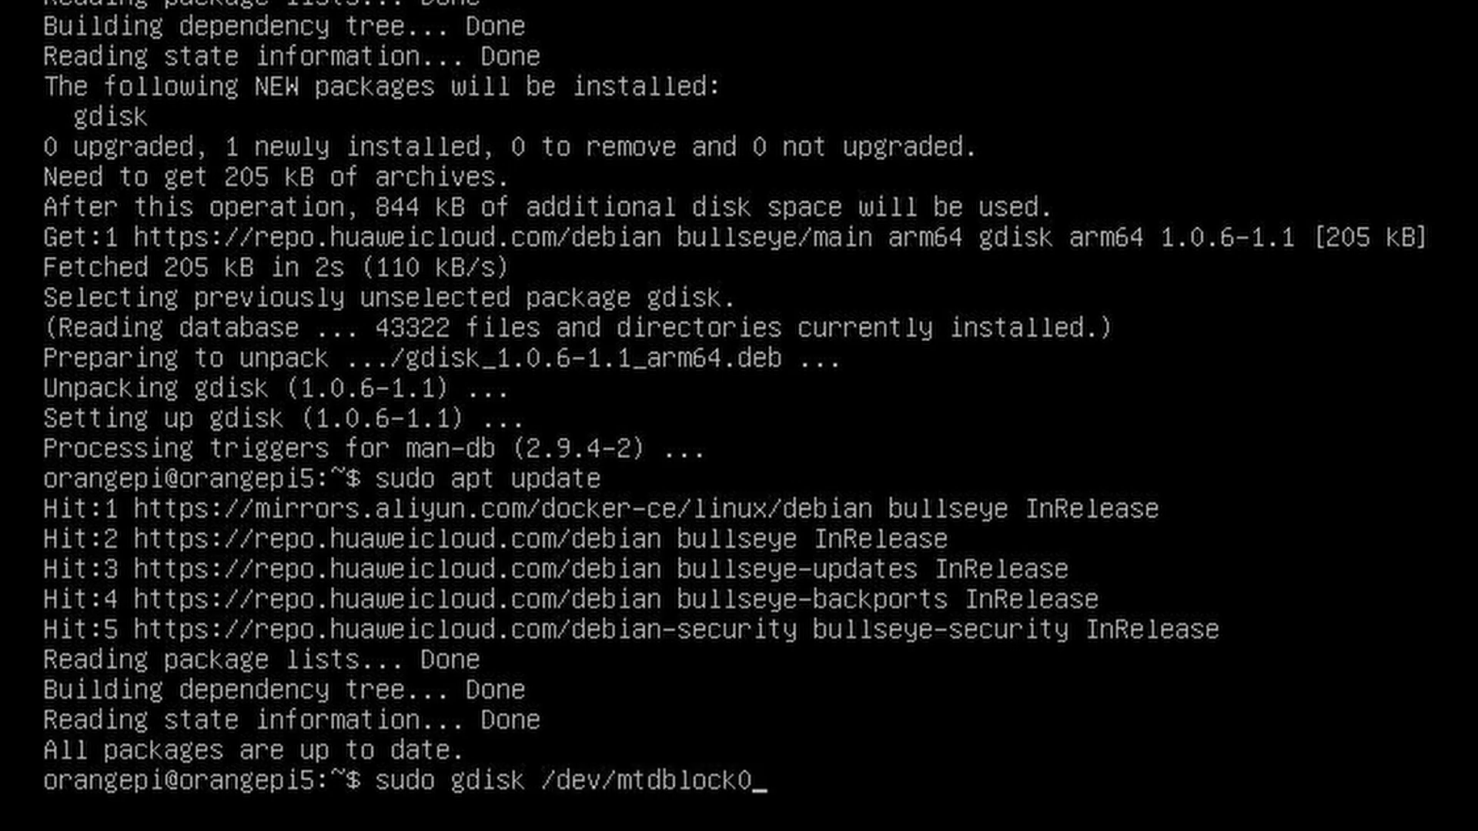
key(Return)
text(p)
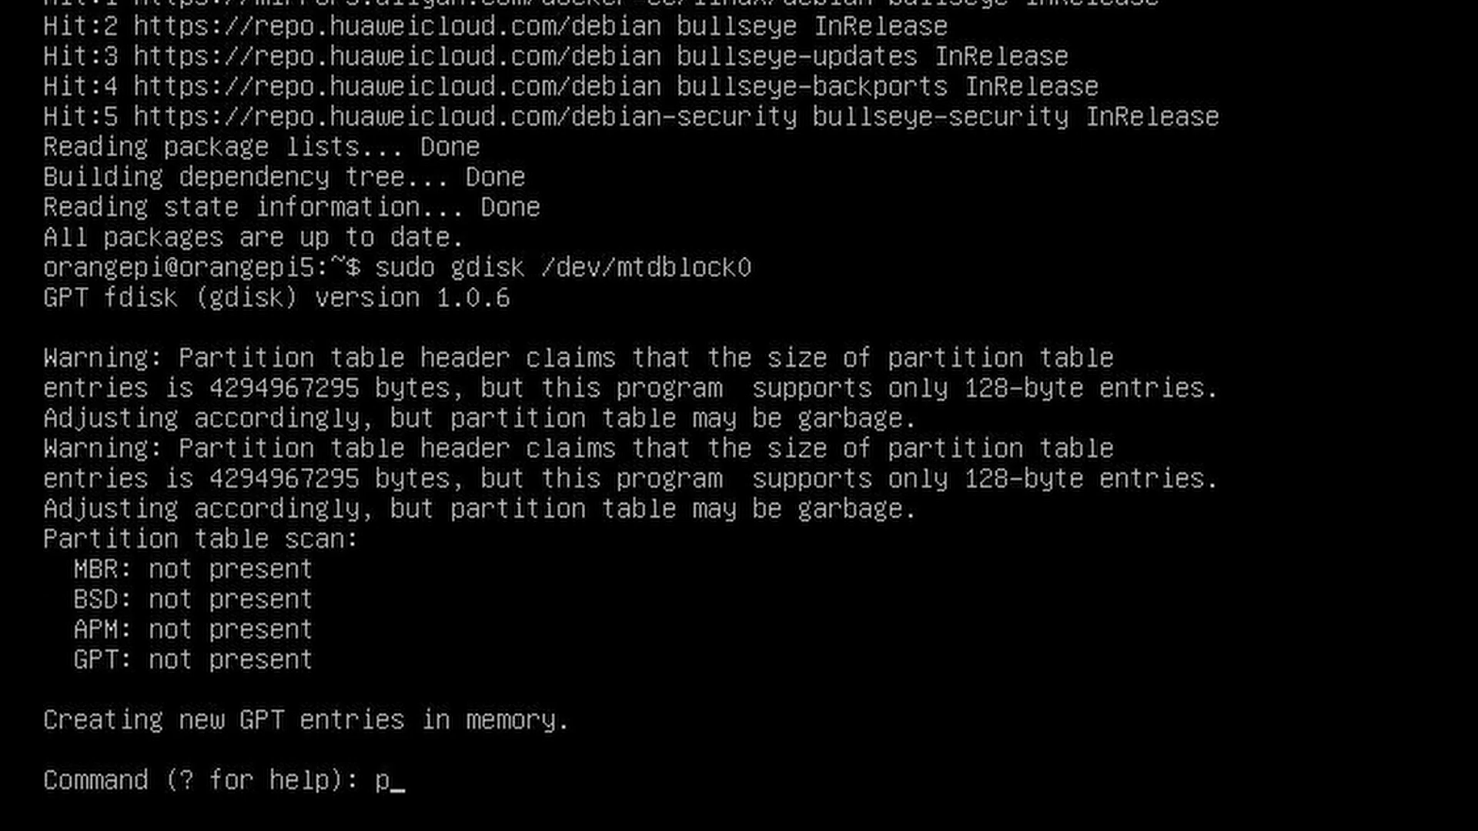
key(Return)
key(ctrl+c)
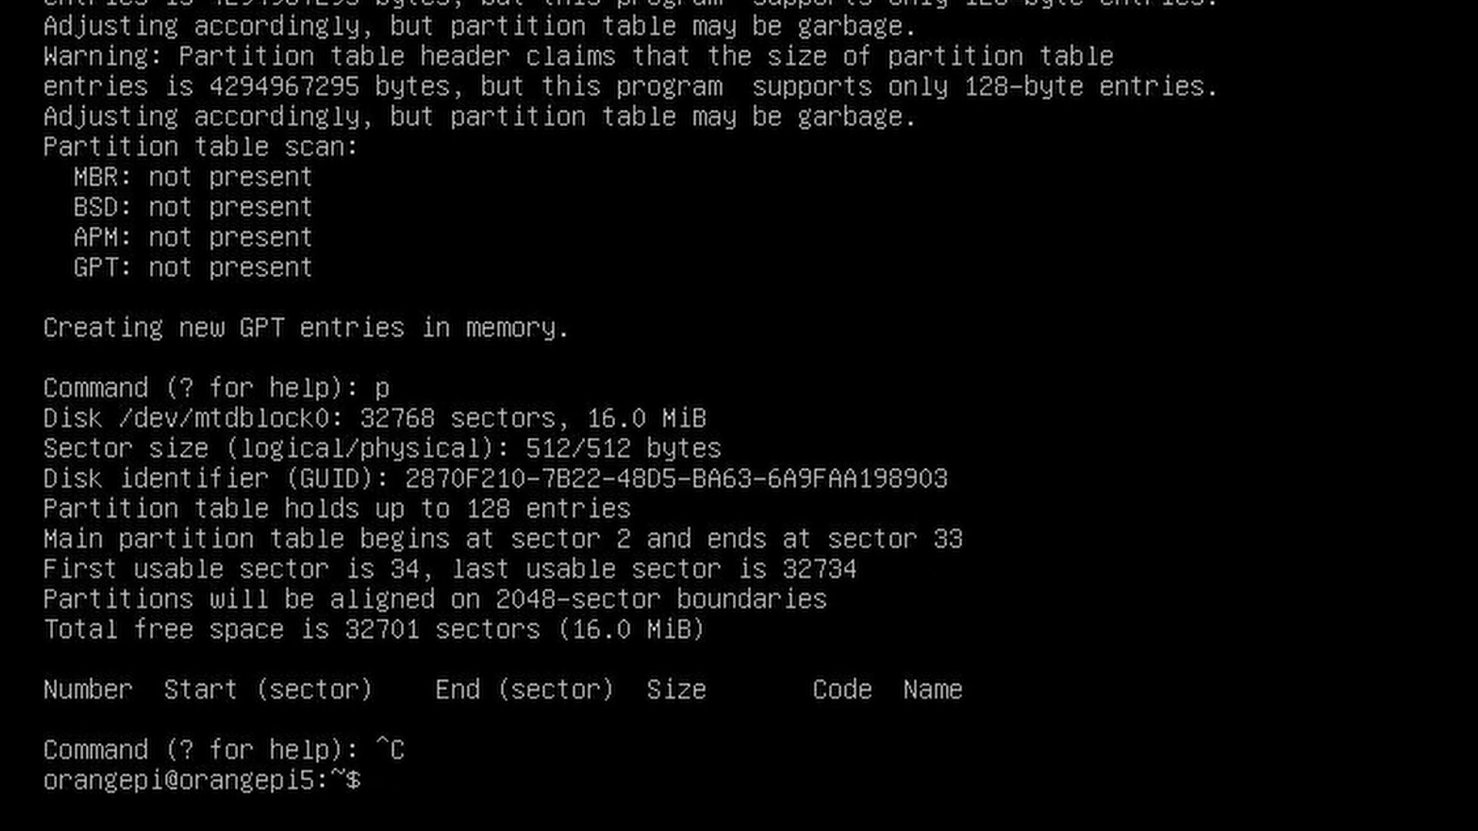
text(sudo )
text(orange)
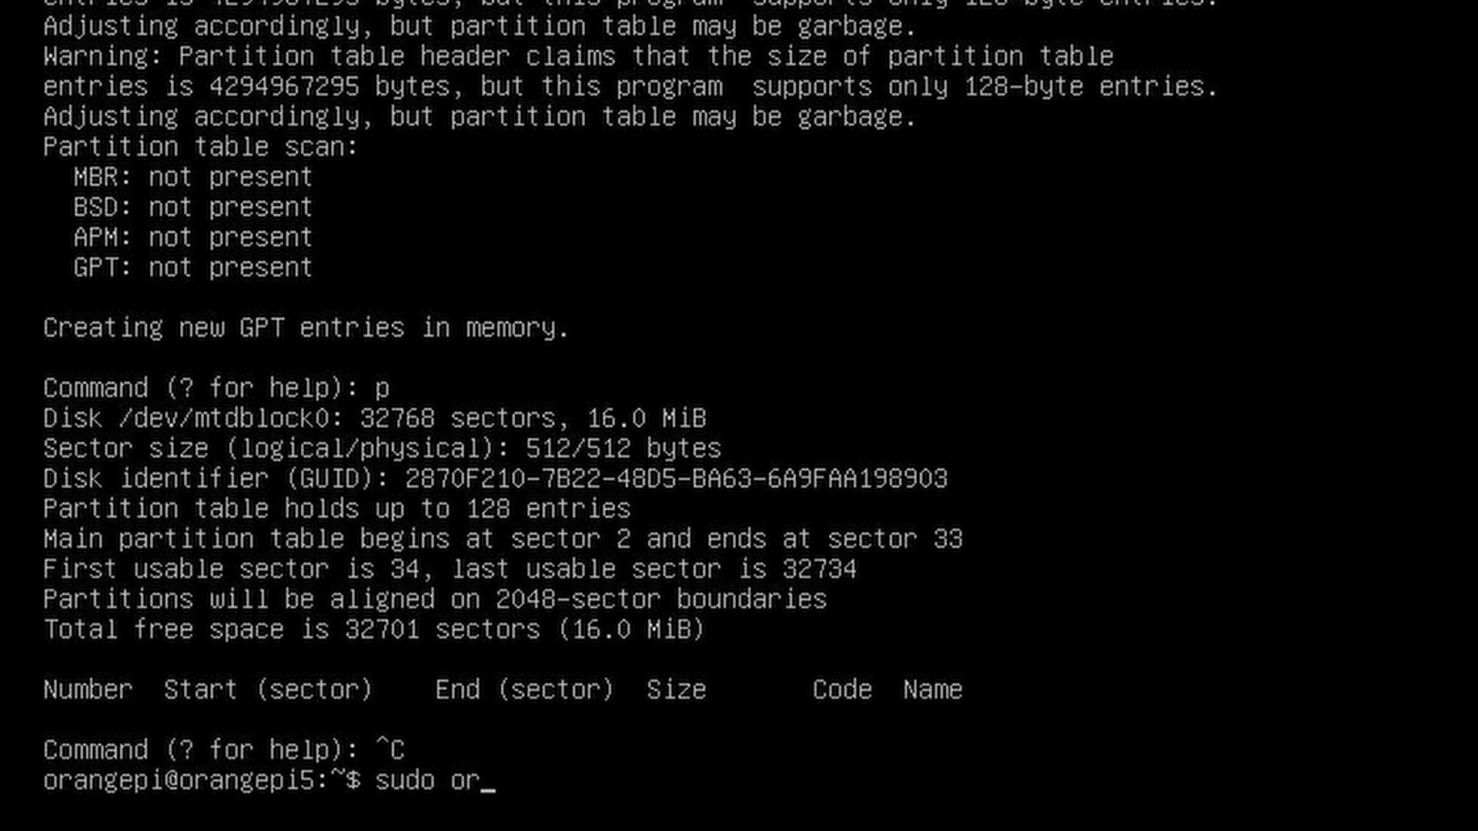
text(pi)
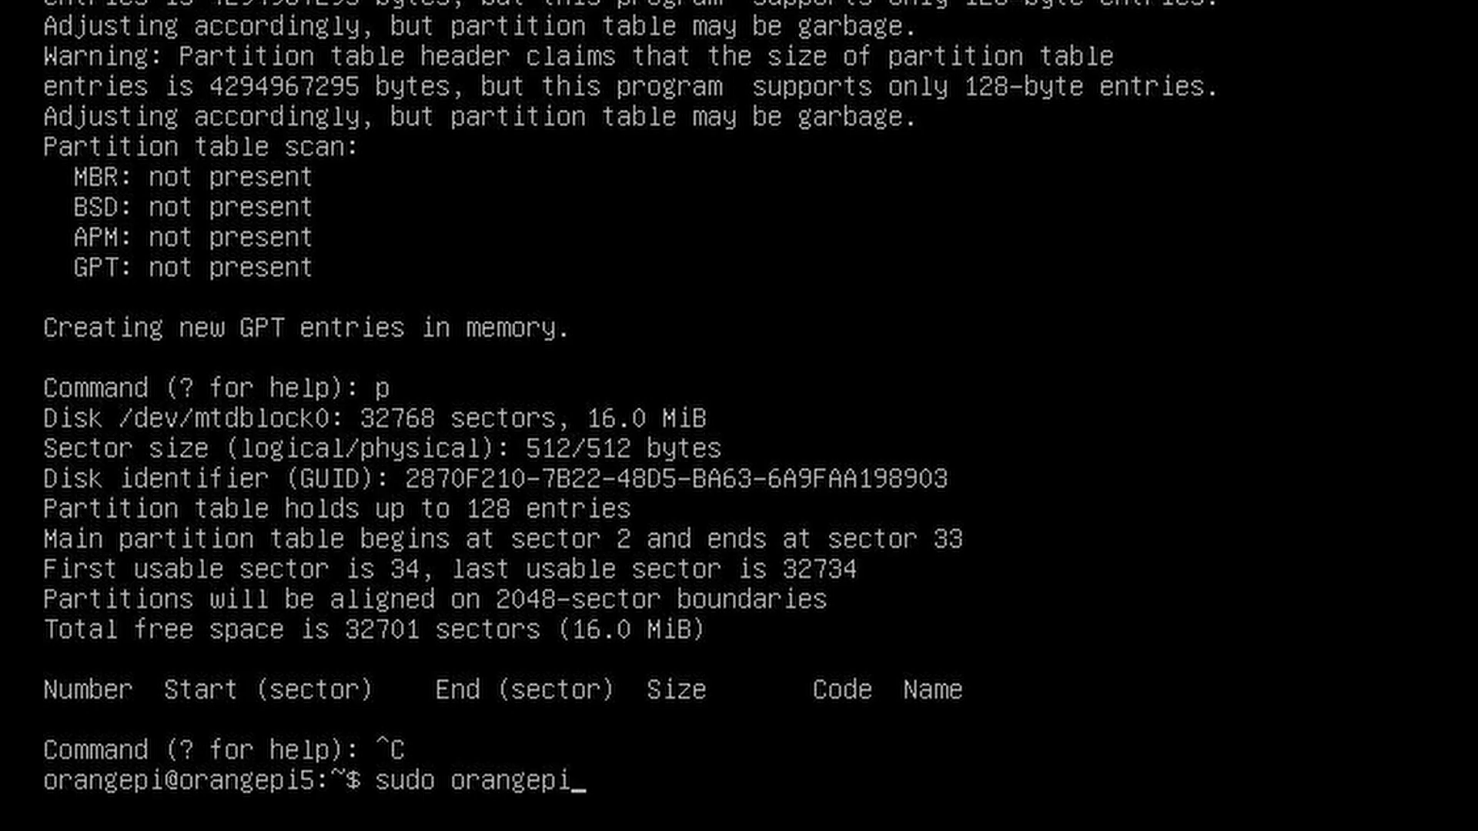
text(-config)
In orangepi-config, install/update the bootloader on SPI Flash under System > Install, then return to the main menu
key(Return)
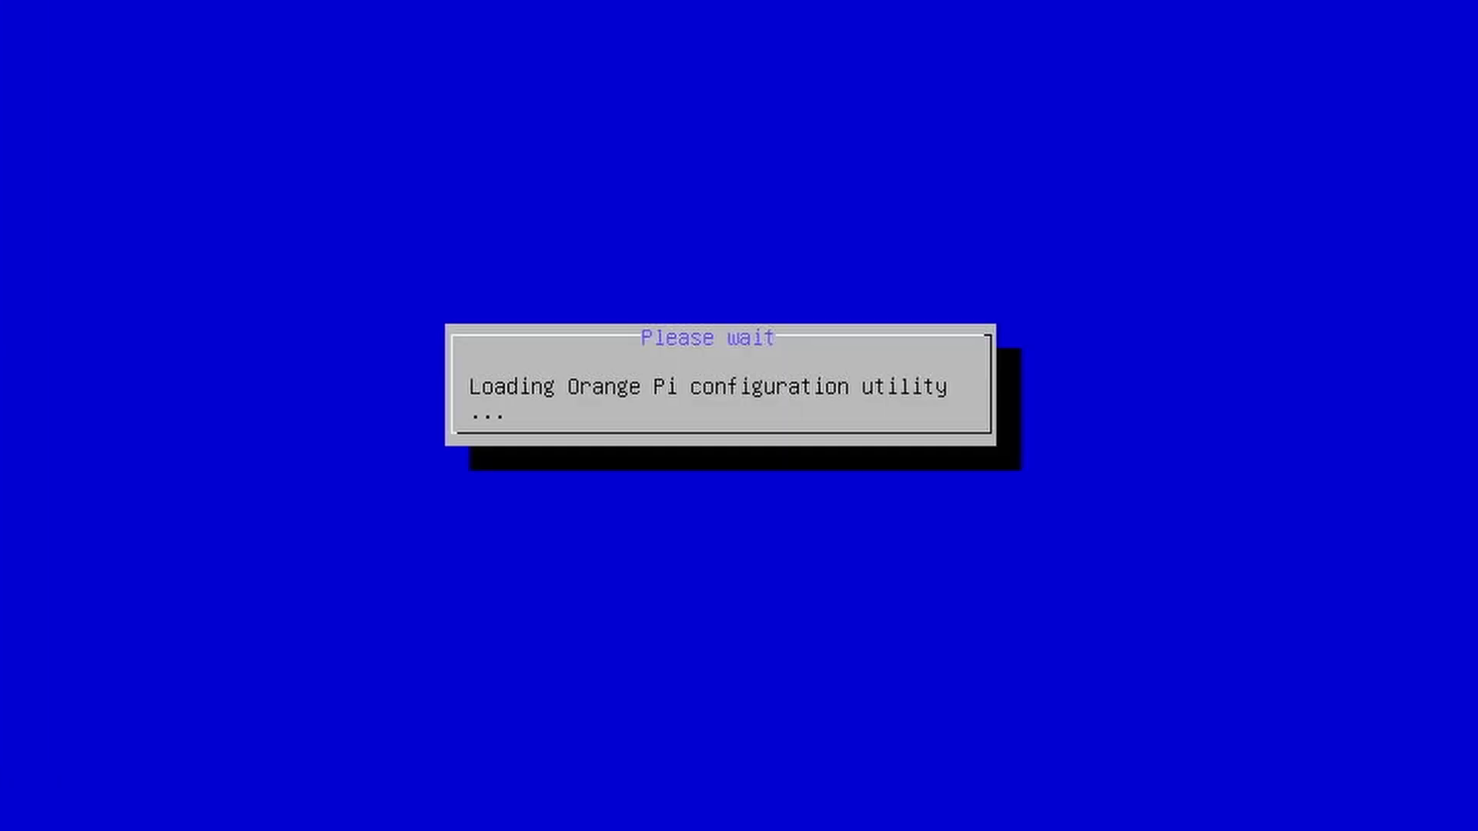
key(Down)
key(Up)
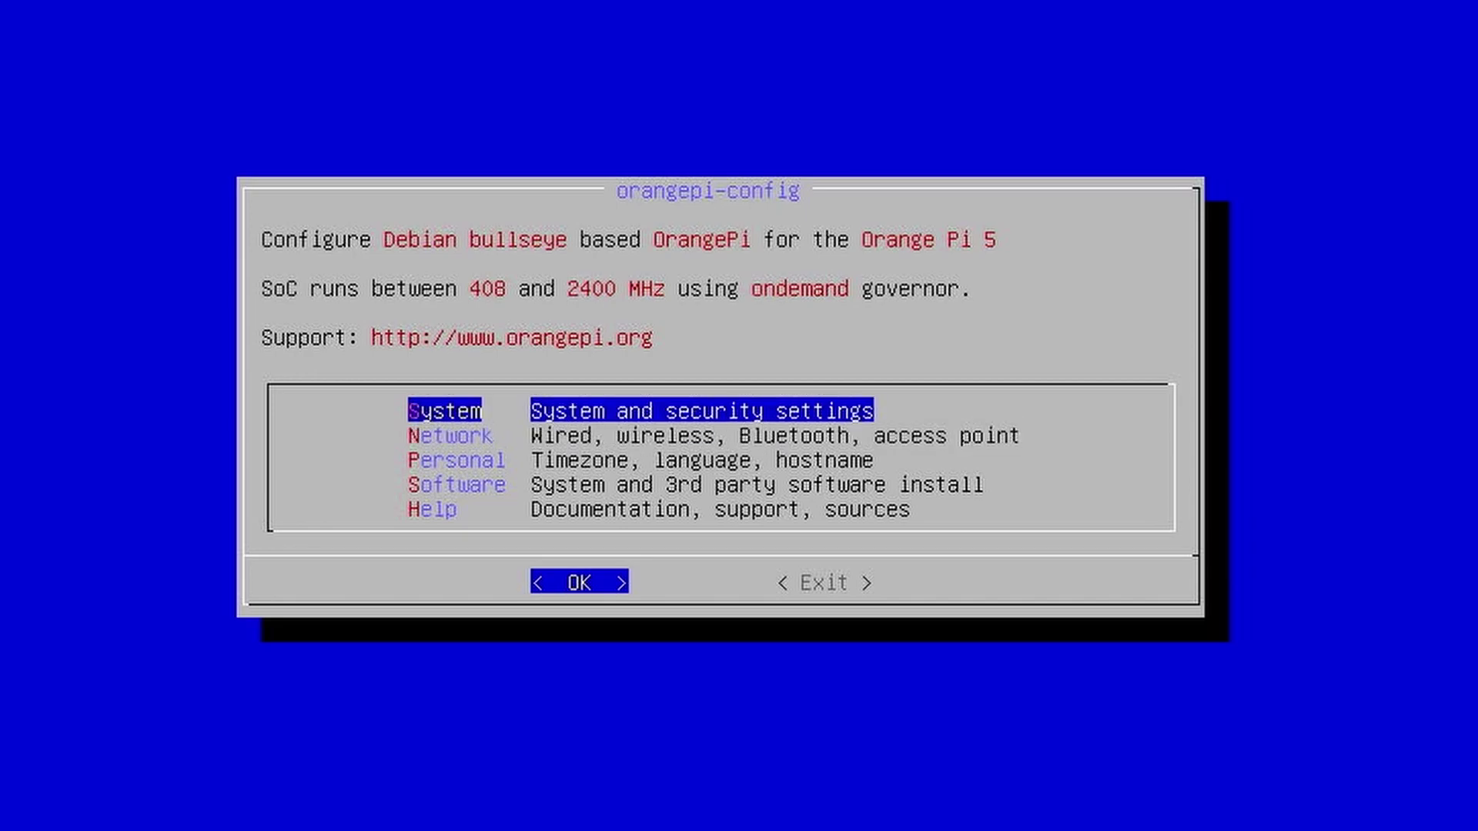
key(Return)
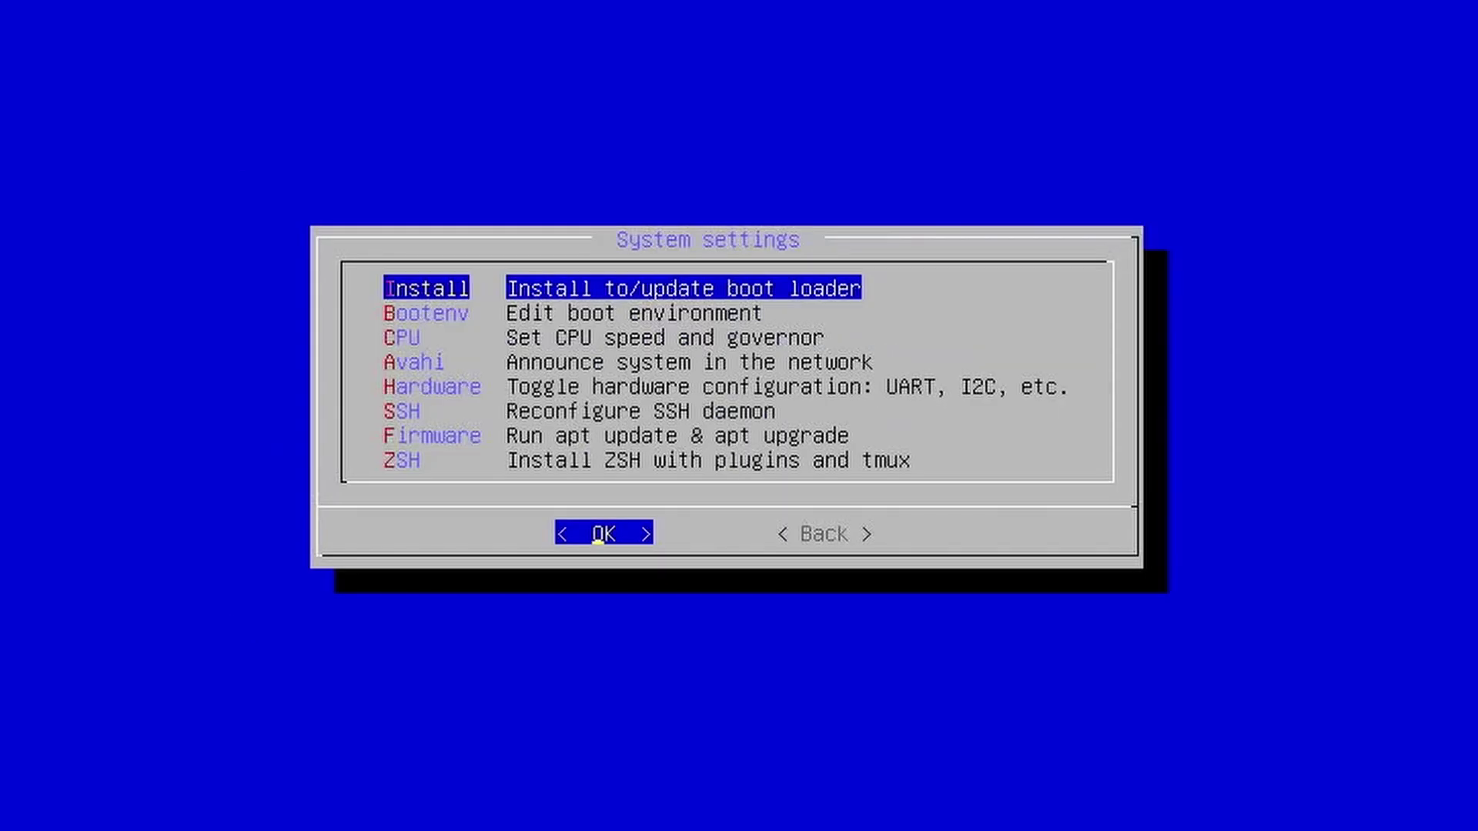
key(Return)
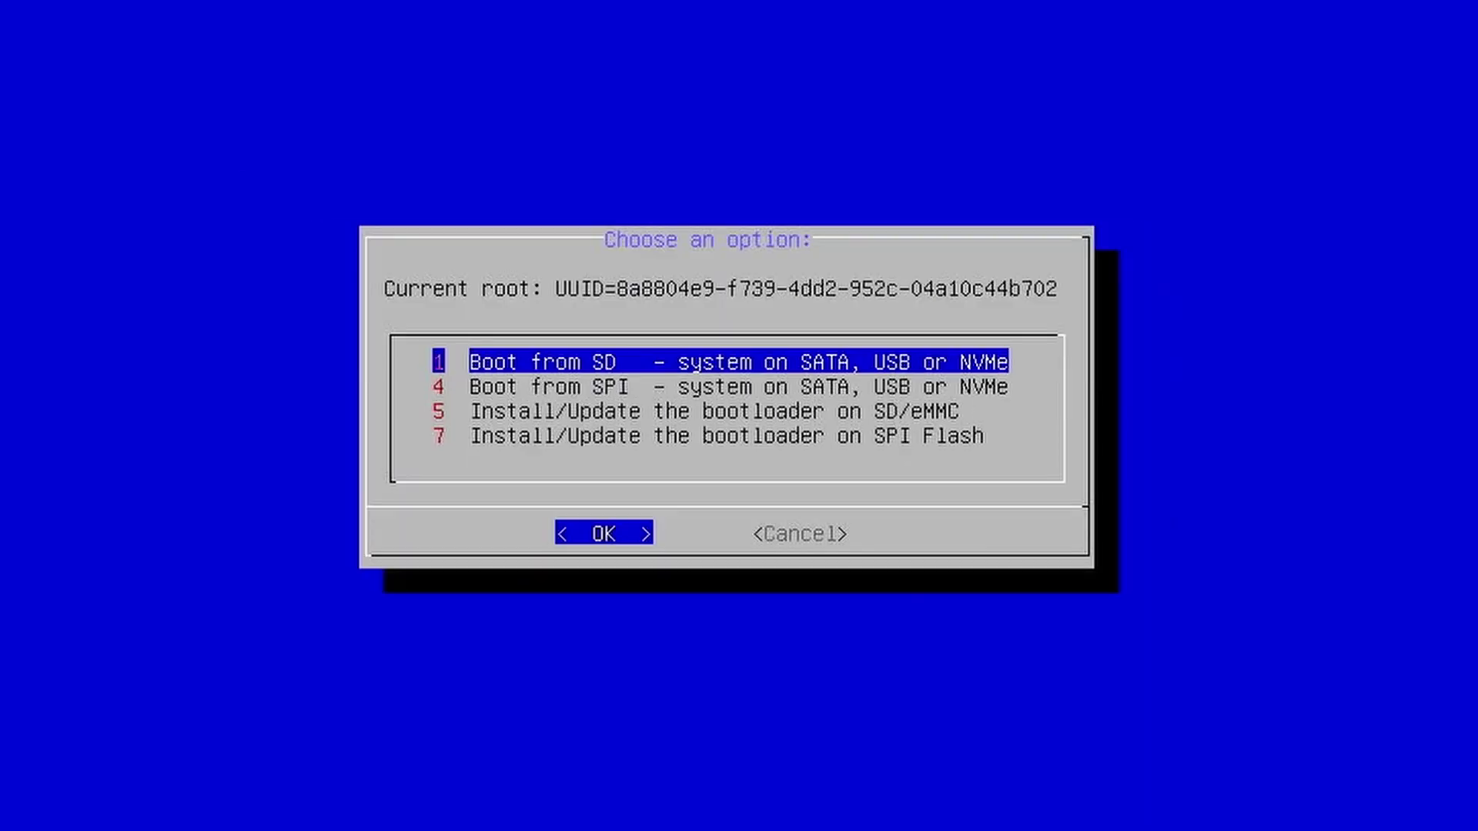
key(Down)
key(Down)
key(Down)
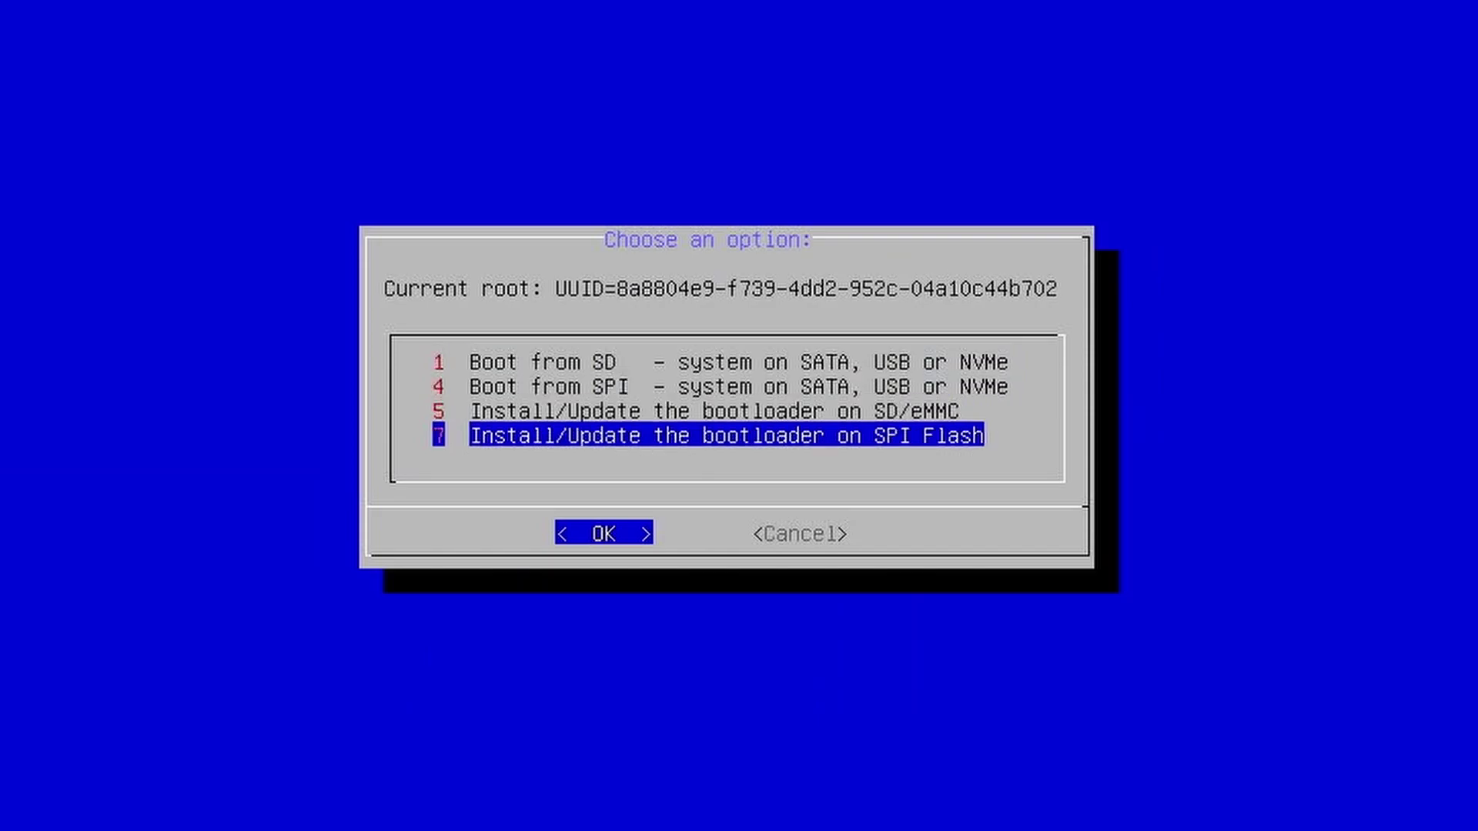
key(Return)
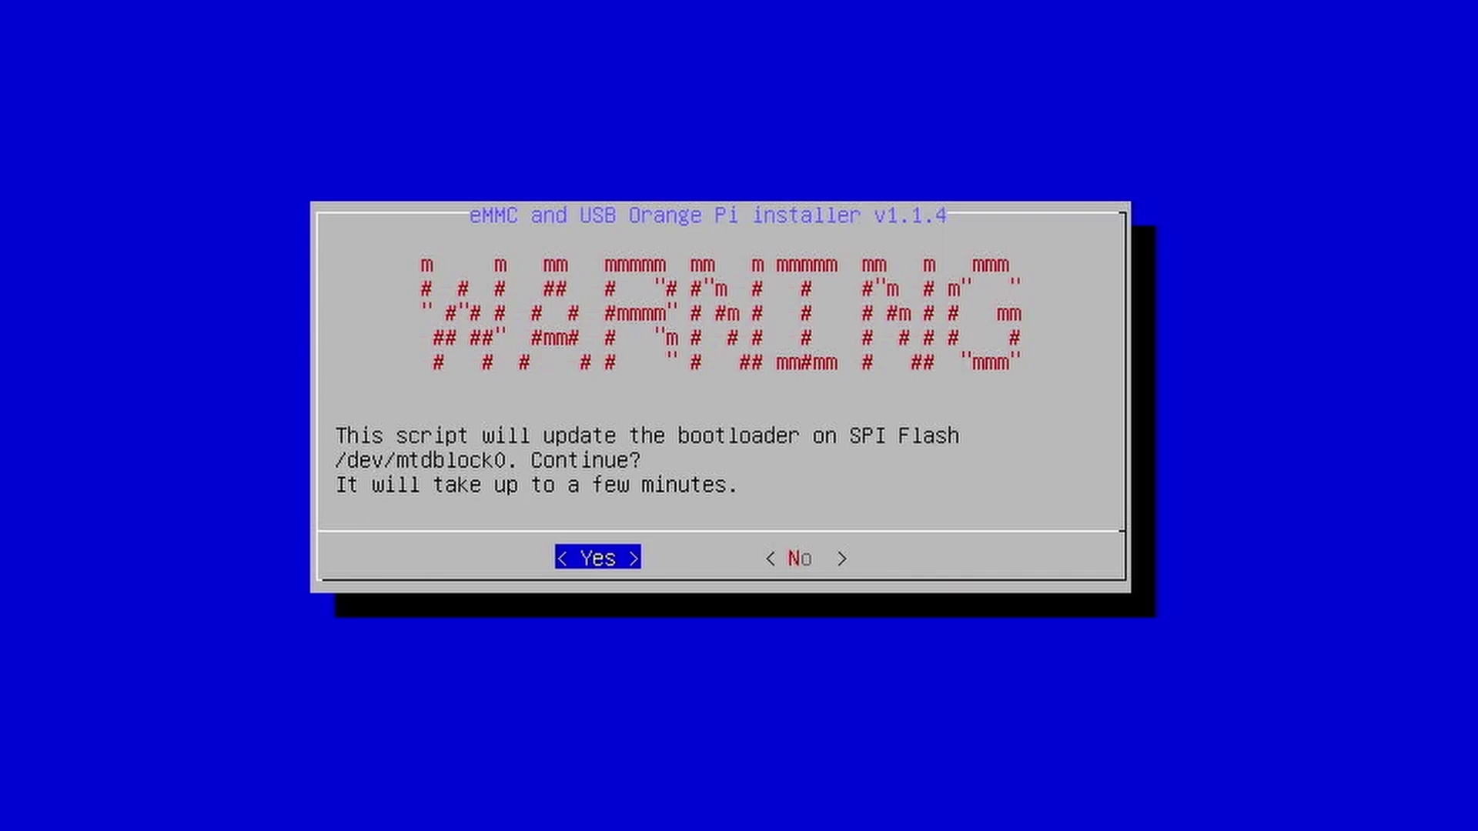
key(Return)
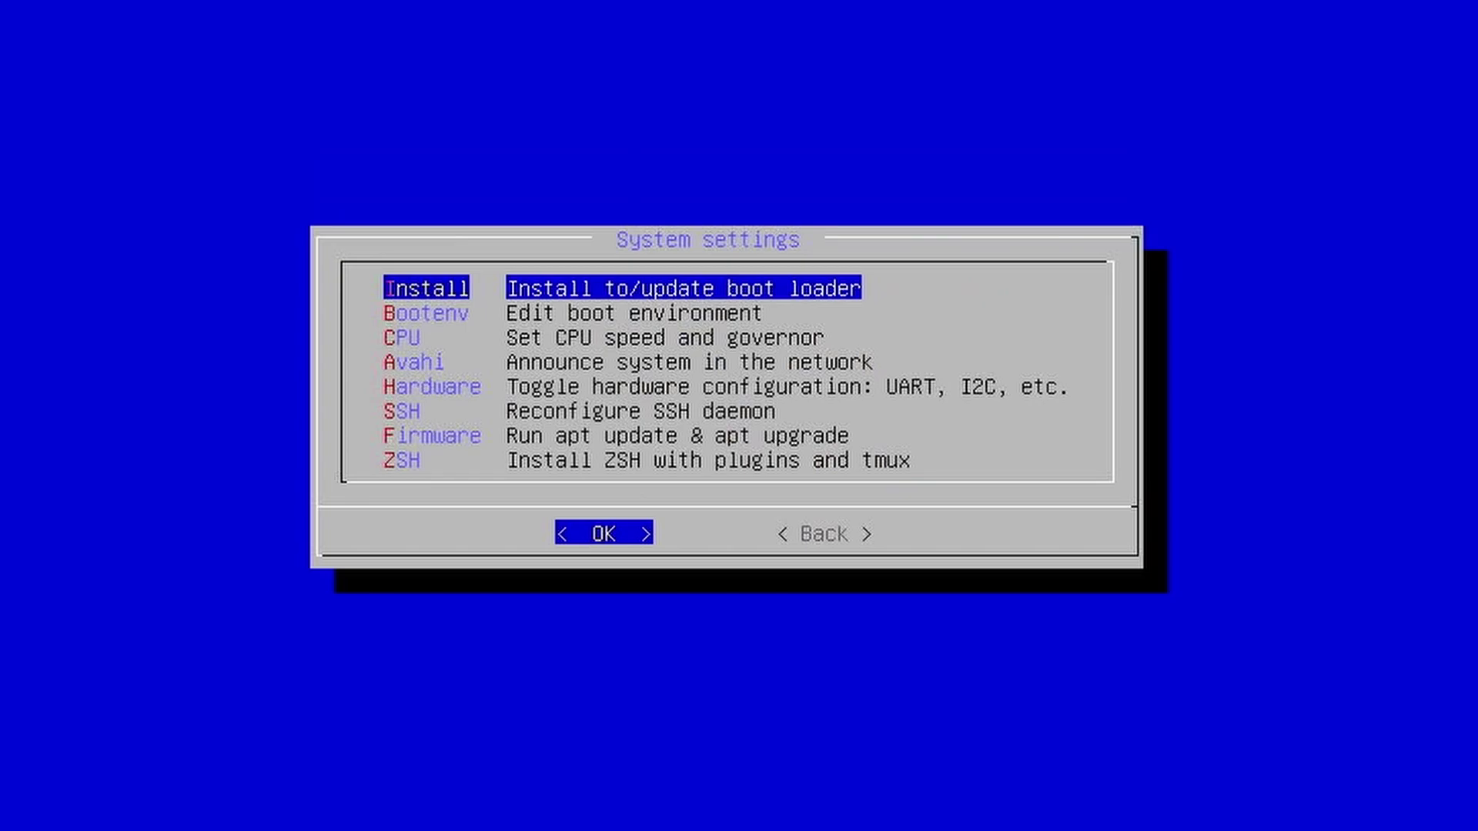
key(Tab)
key(Return)
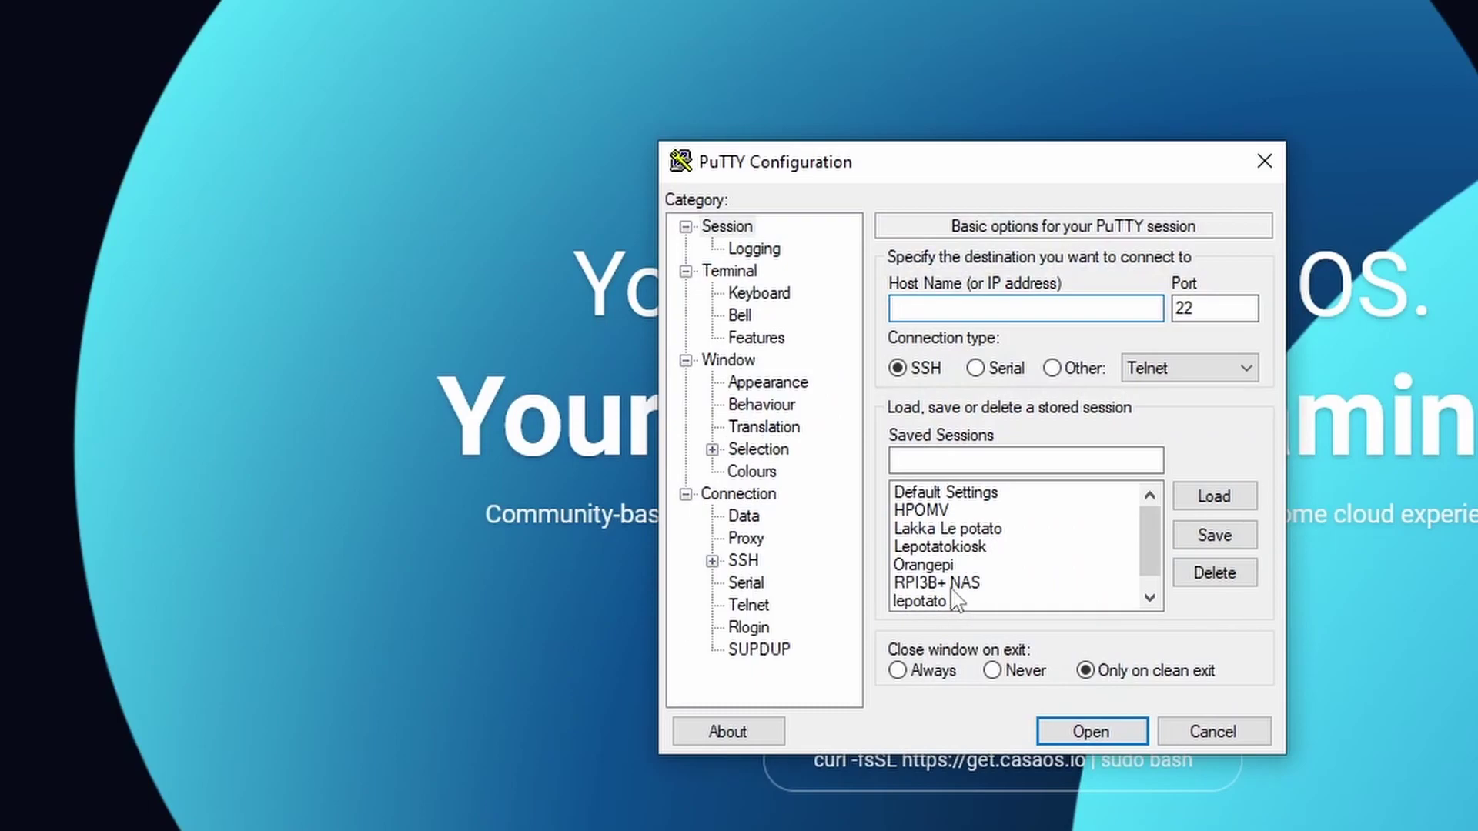
Change the saved Orangepi PuTTY session's host to 192.168.50.103 and save it
click(939, 564)
click(1211, 497)
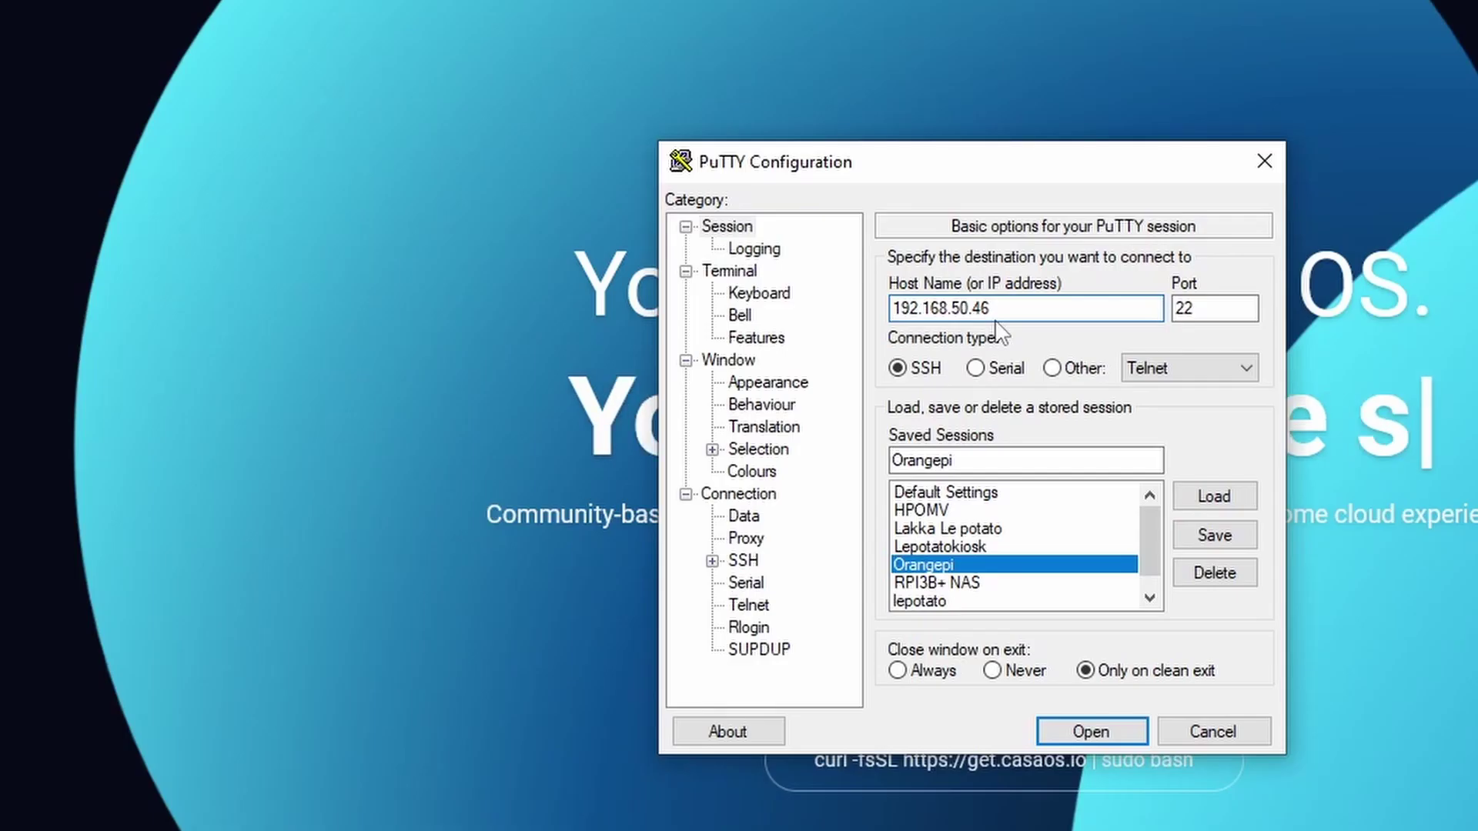
key(BackSpace)
key(BackSpace)
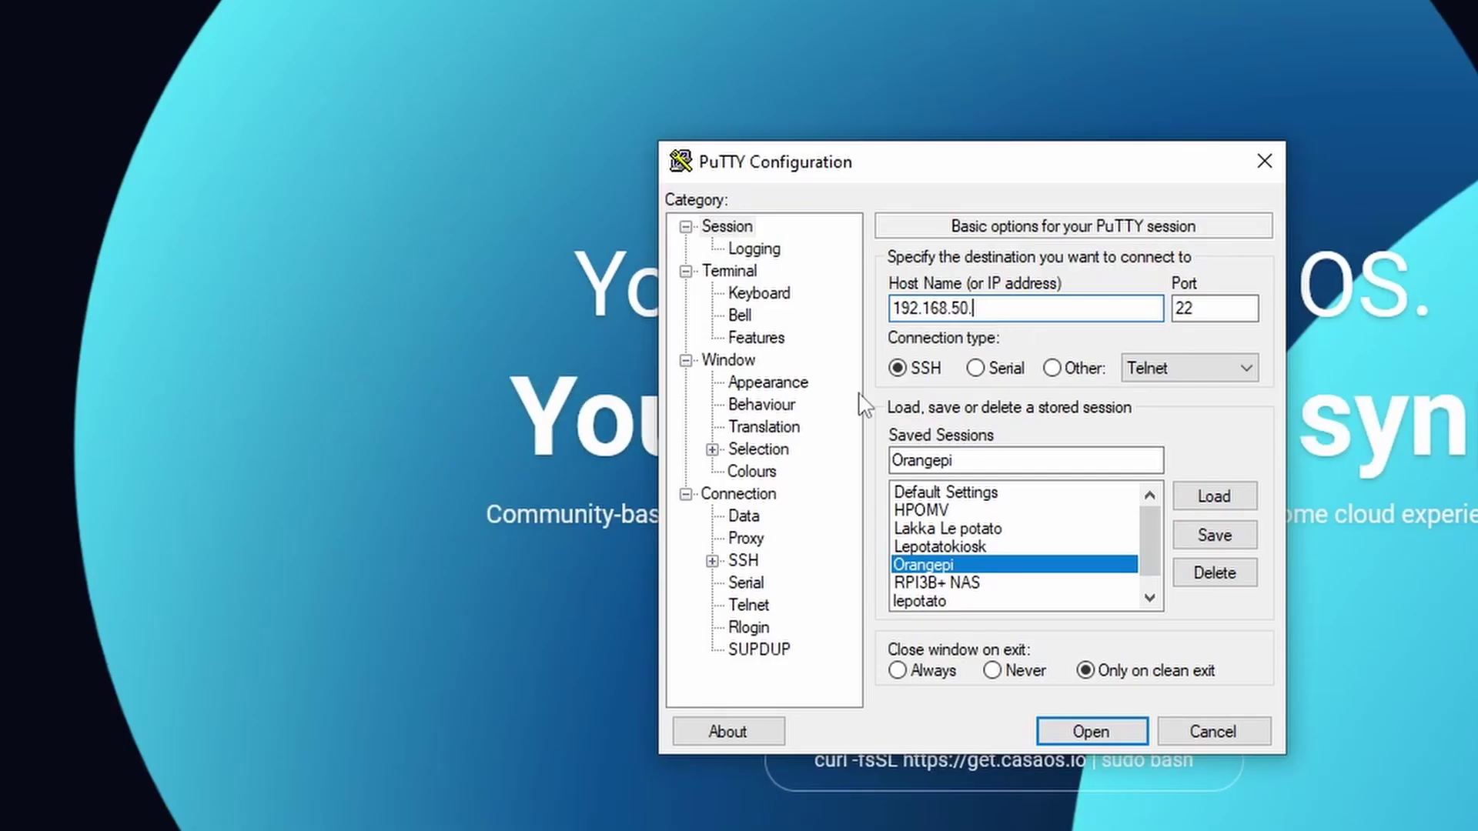
text(103)
click(1213, 535)
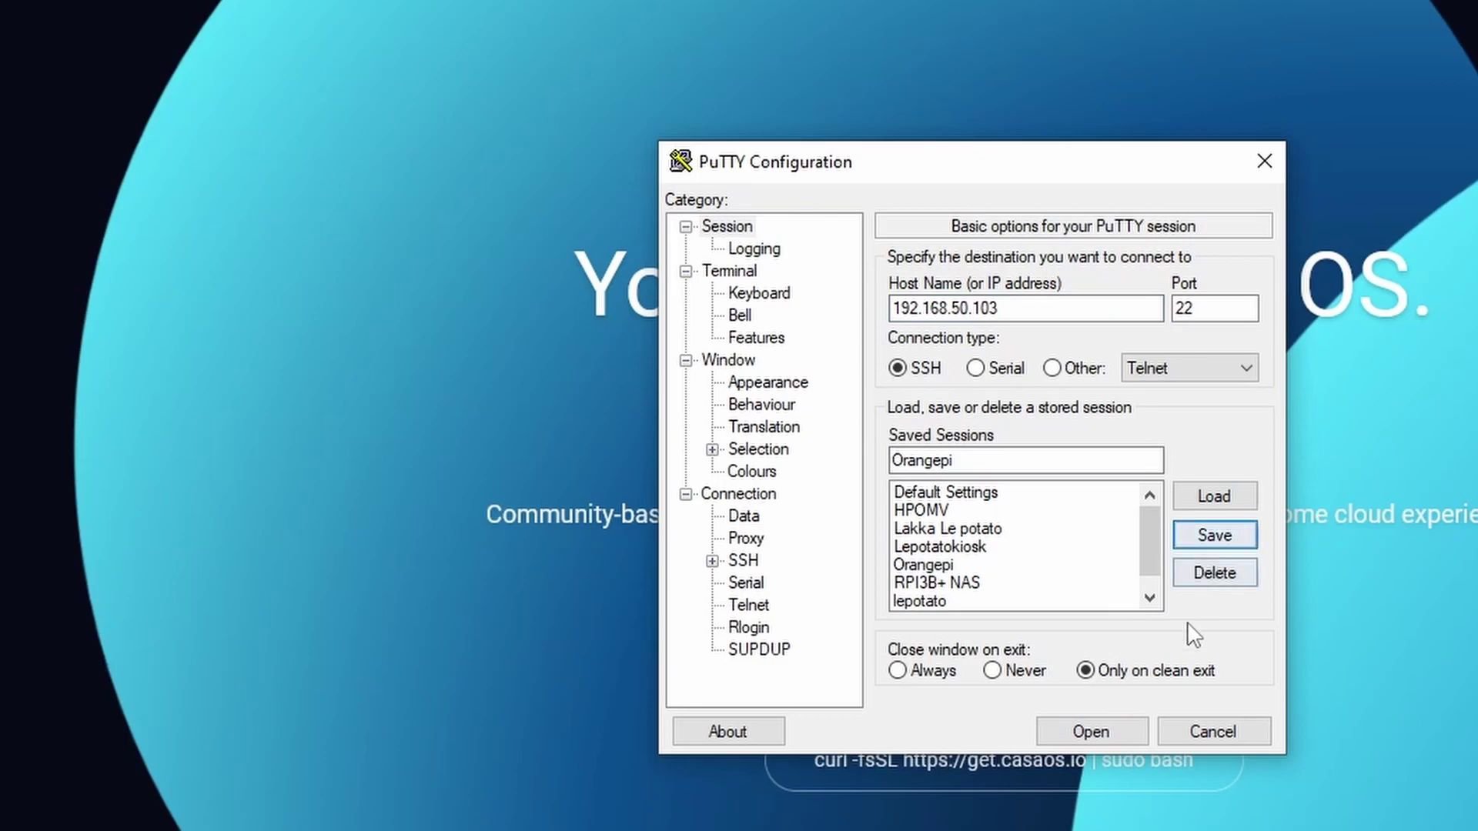
Connect over SSH, accept the board's host key, and log in as orangepi
click(1121, 736)
click(571, 647)
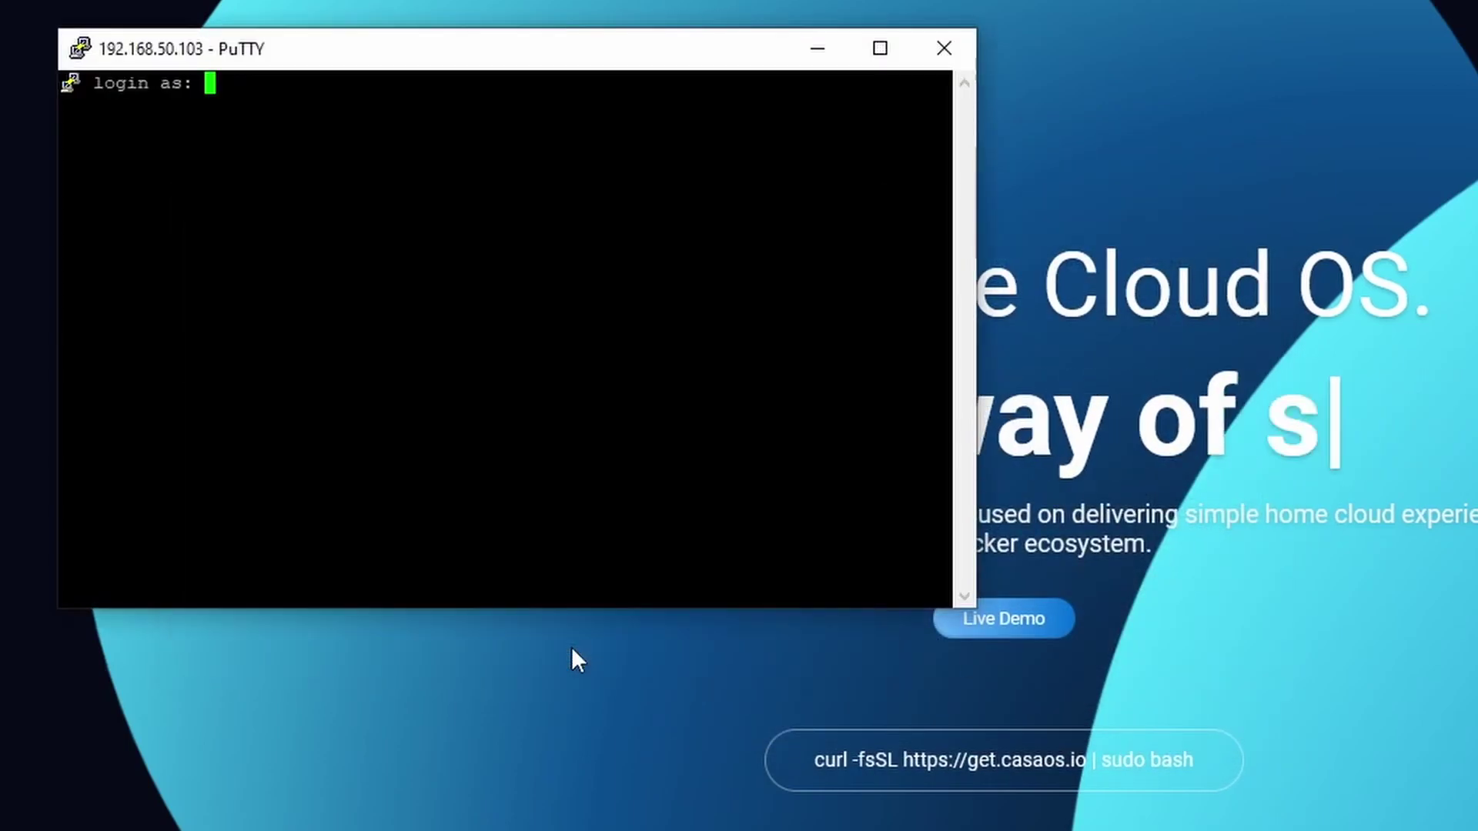
text(orangepi)
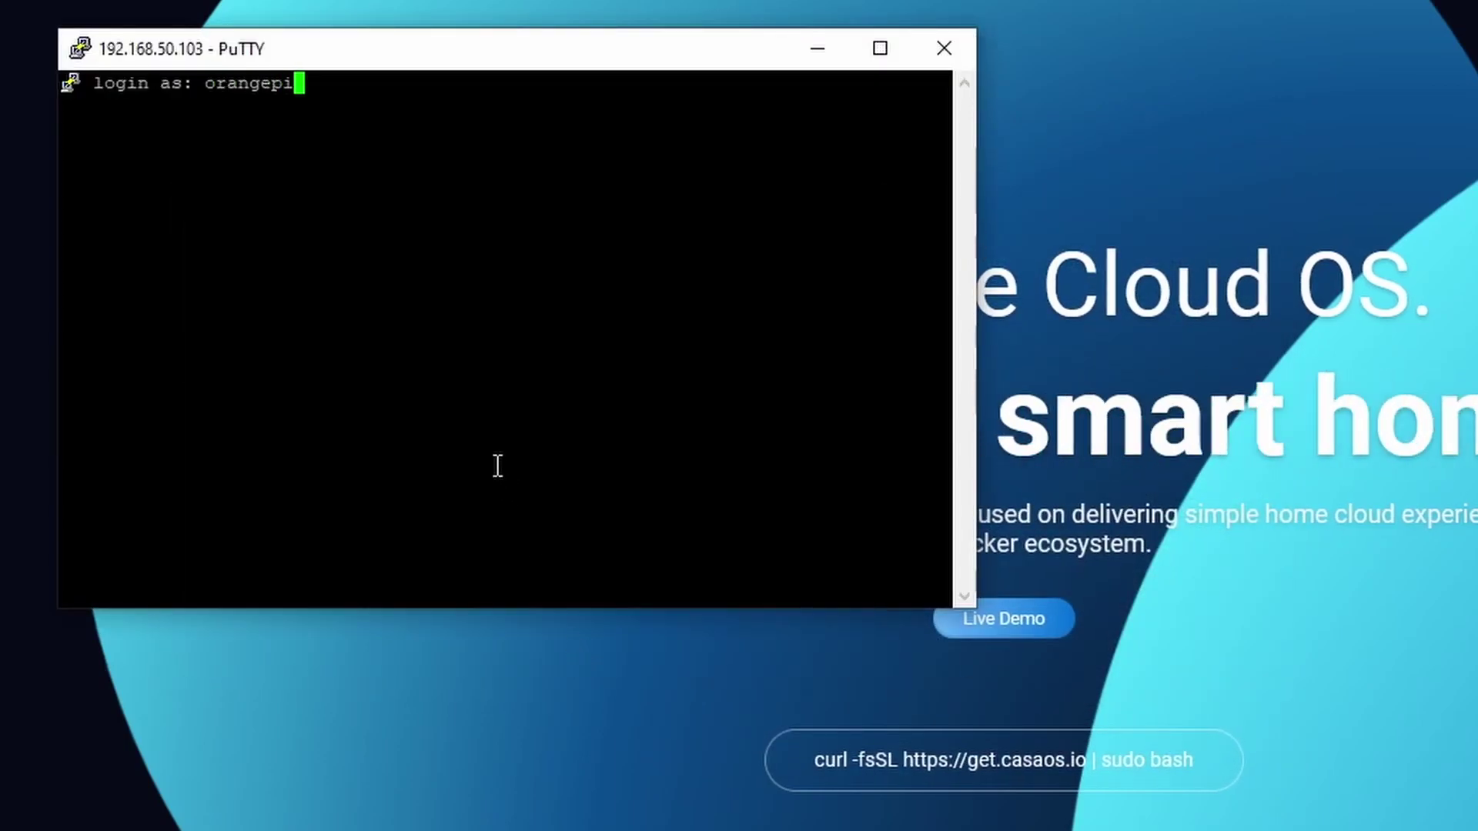
key(Return)
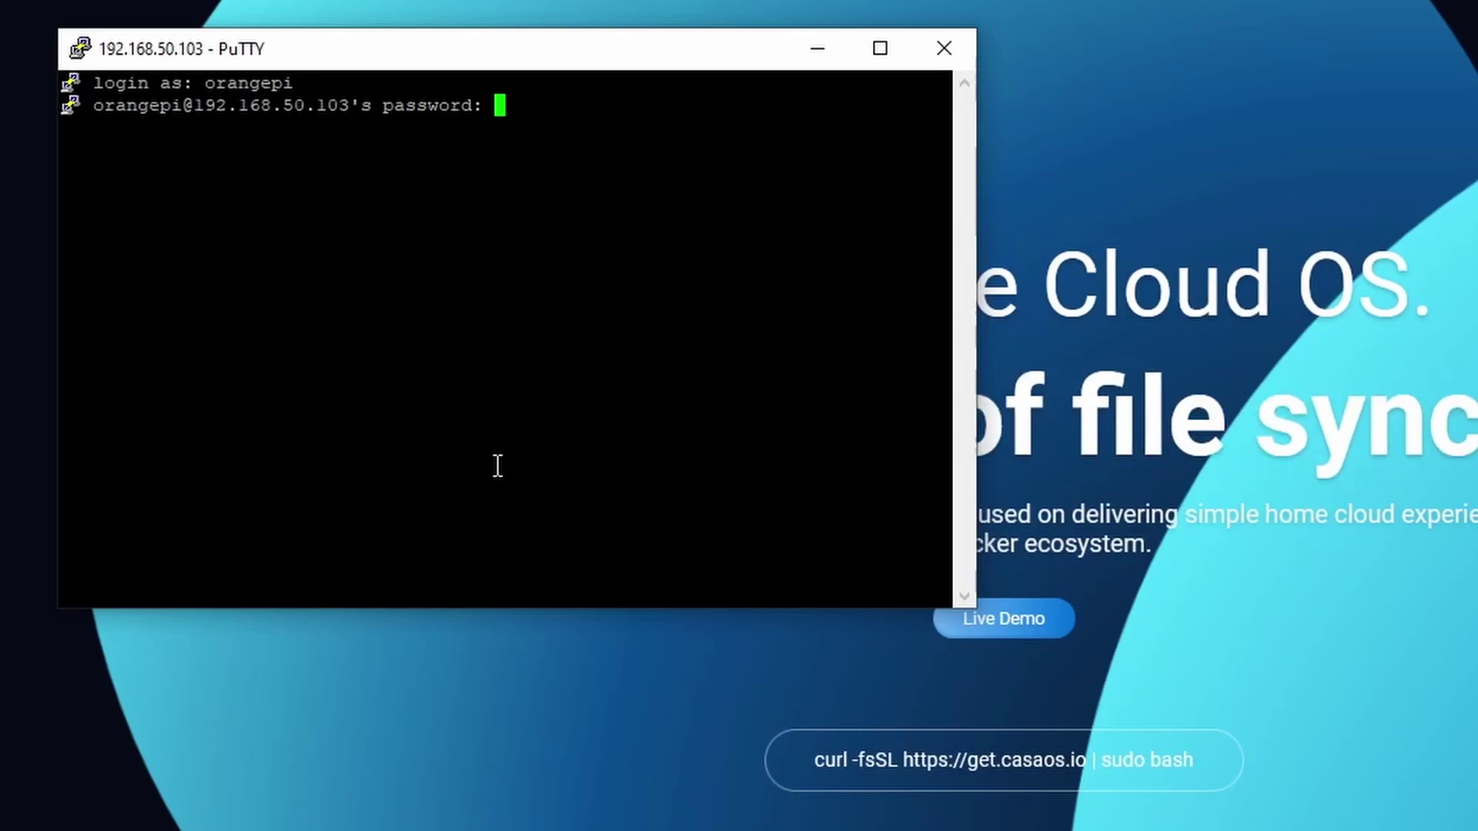
key(Return)
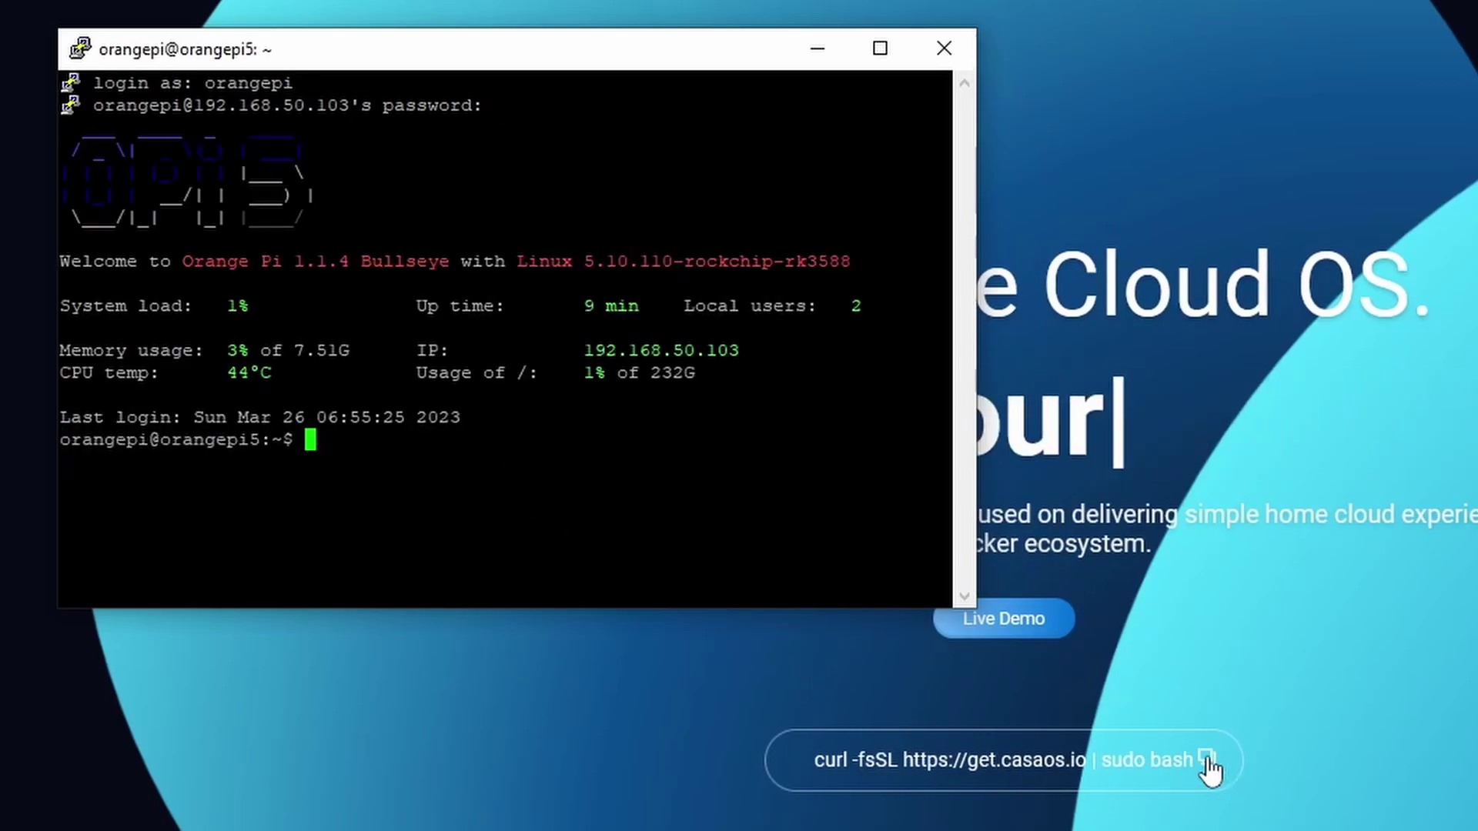
Run the CasaOS install command with sudo, then launch sudo apt update && sudo apt upgrade -y
click(1207, 763)
key(alt+Tab)
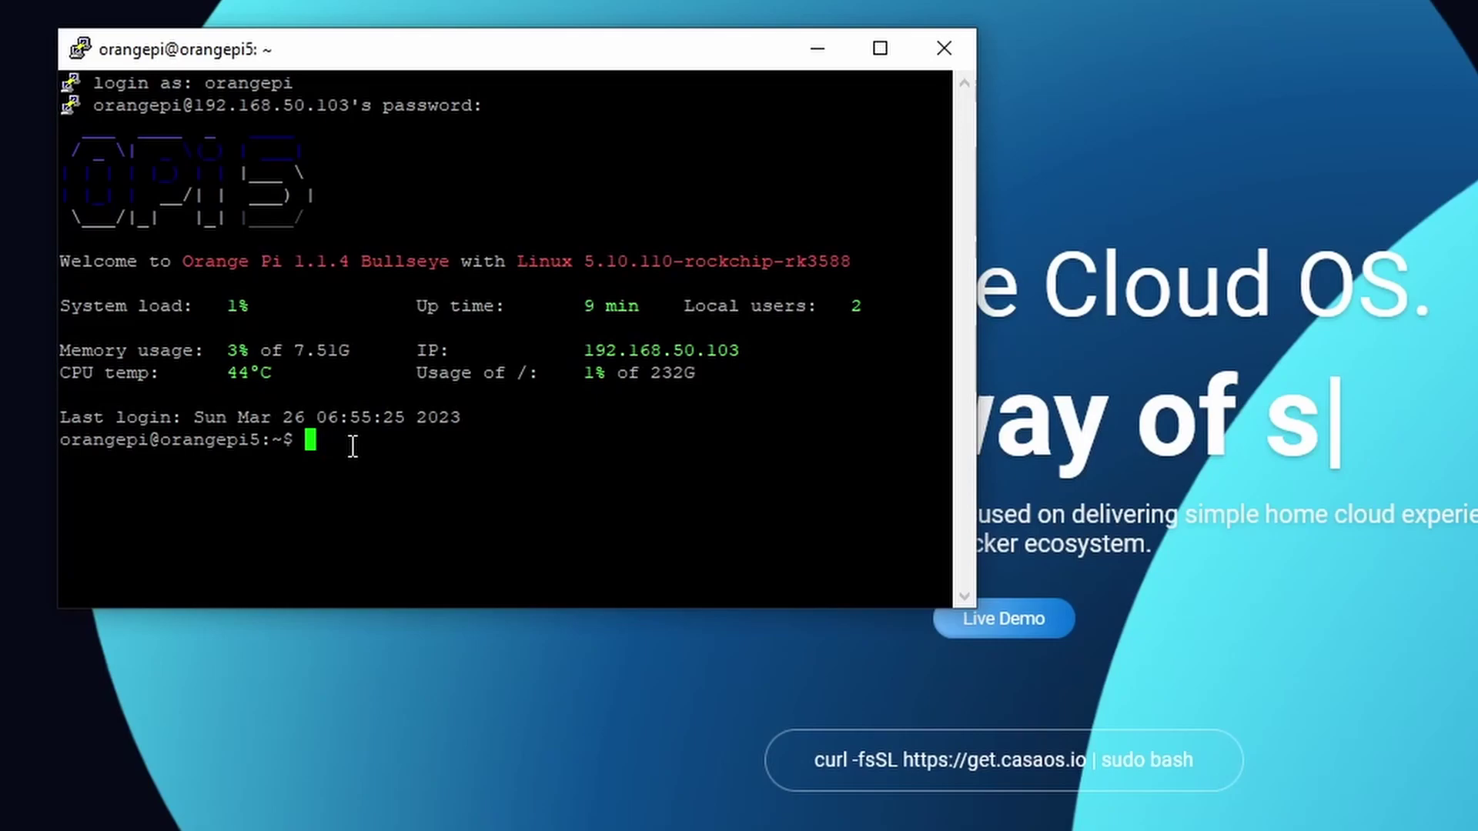
right_click(349, 462)
key(Return)
text(orangepi)
key(Return)
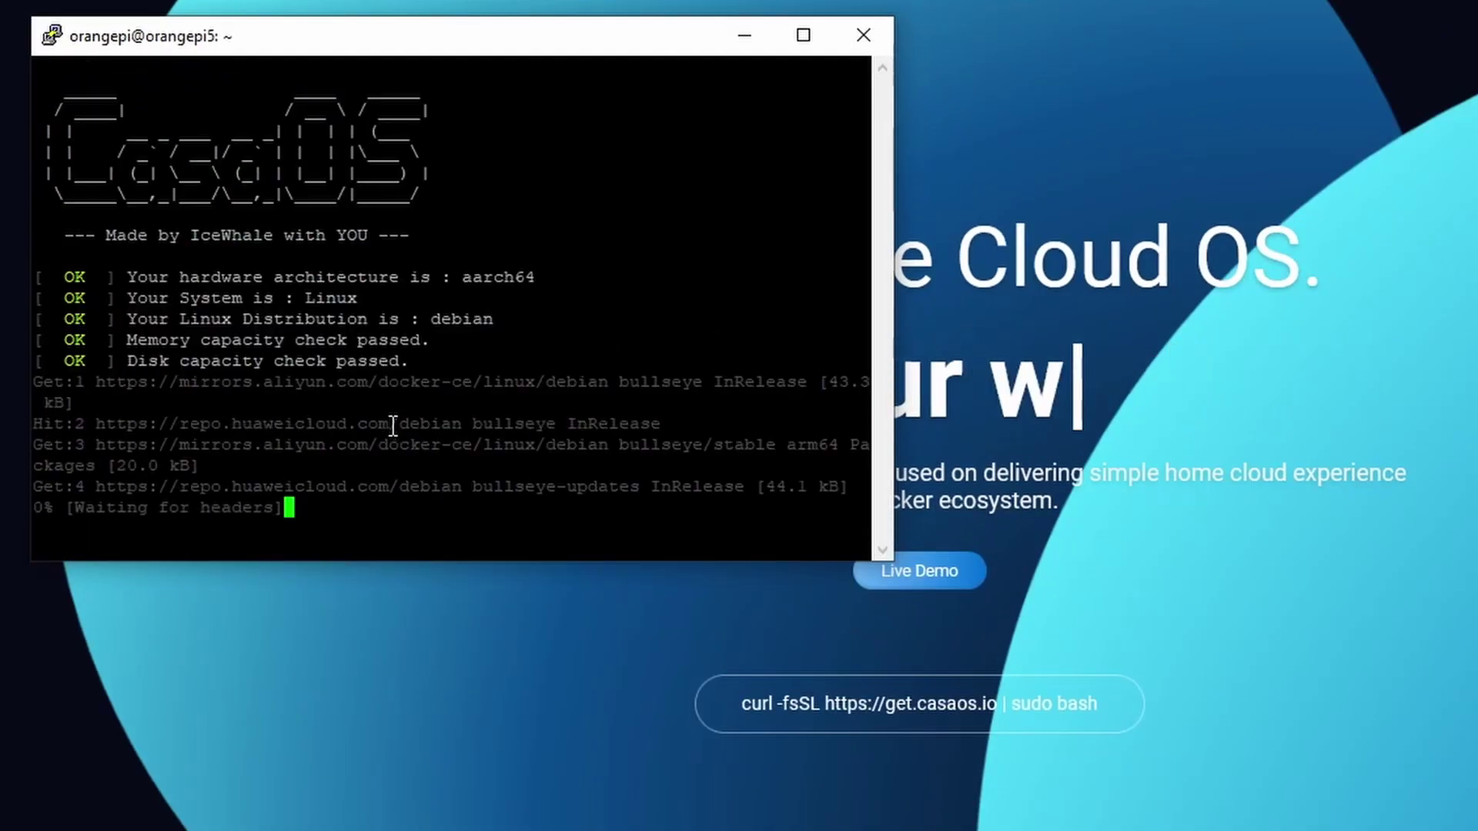
text(sudo )
text(apt upda)
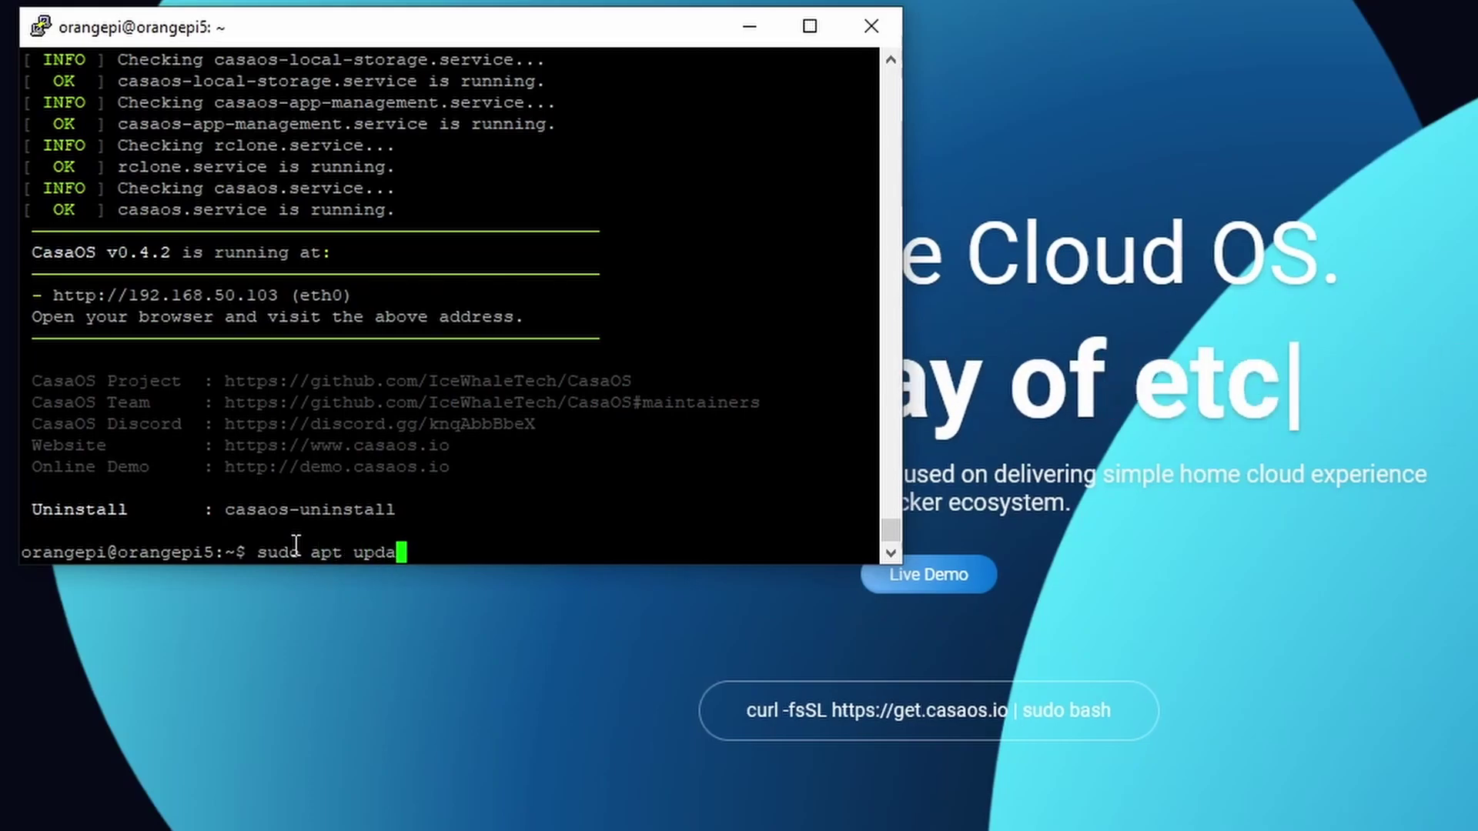
text(te && sudo apt upgrade )
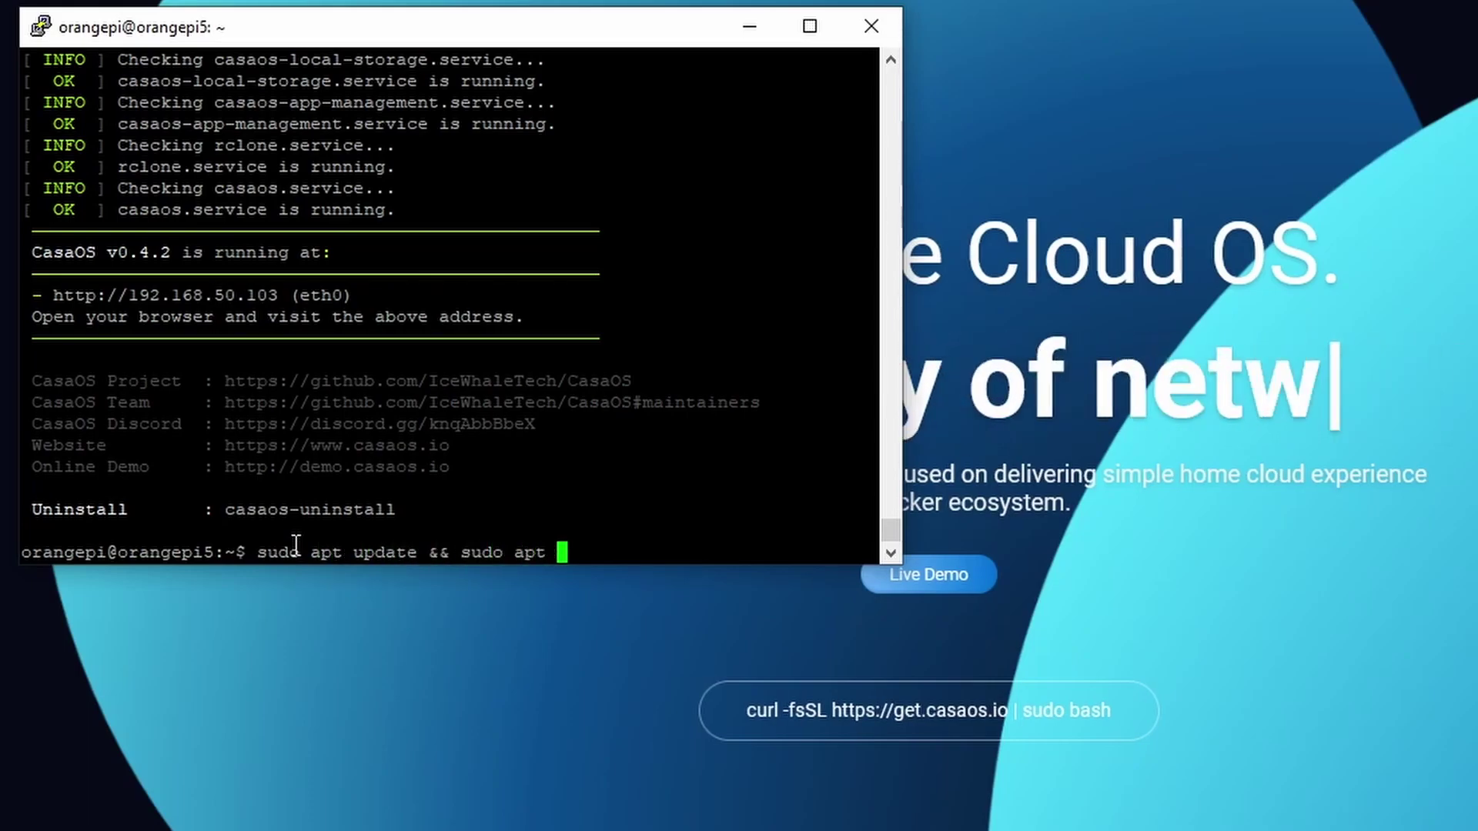
text(-y)
key(Return)
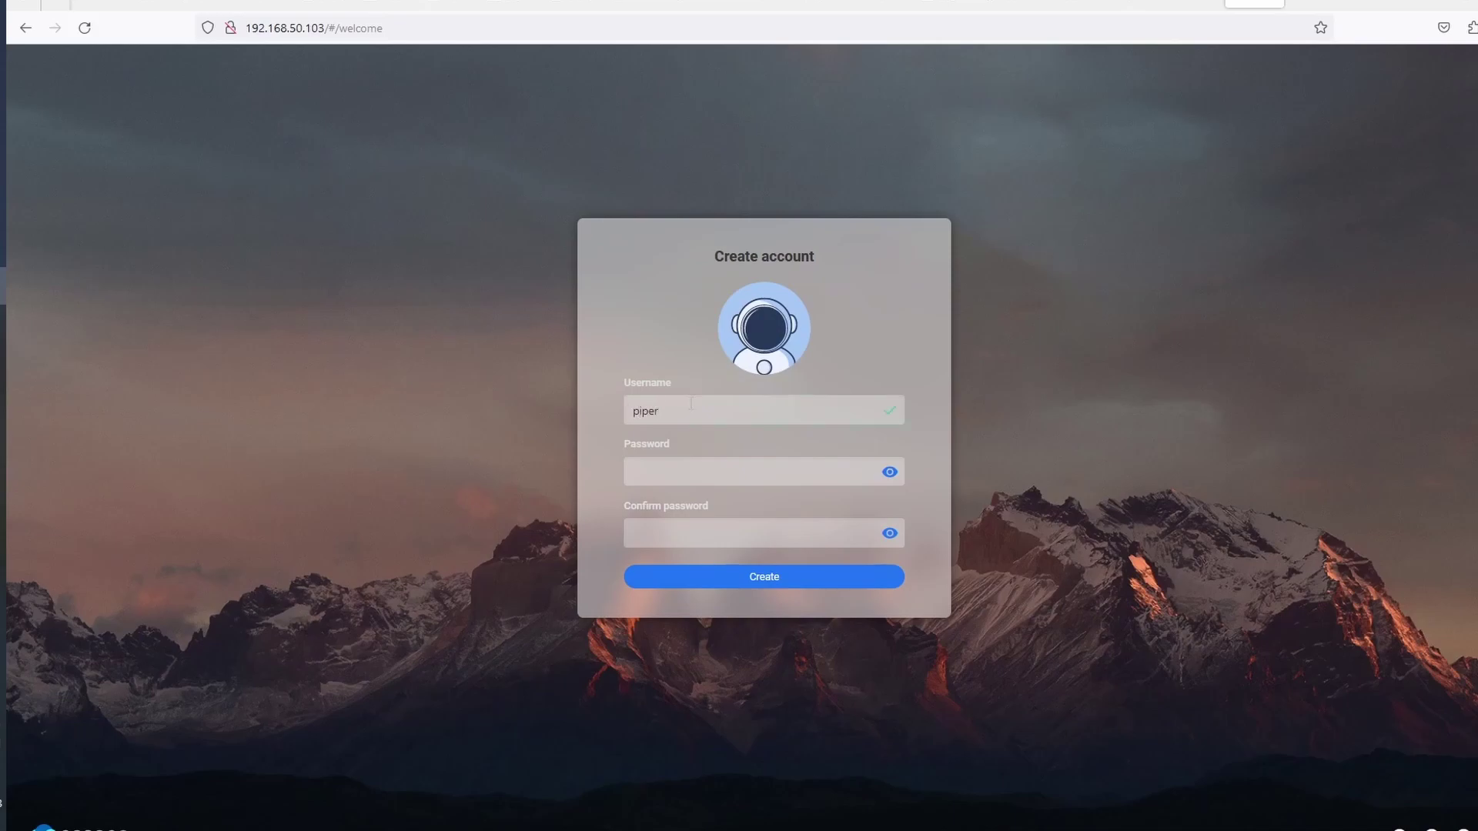
Enter and confirm the account password, then submit the CasaOS account form
key(Tab)
text(•••)
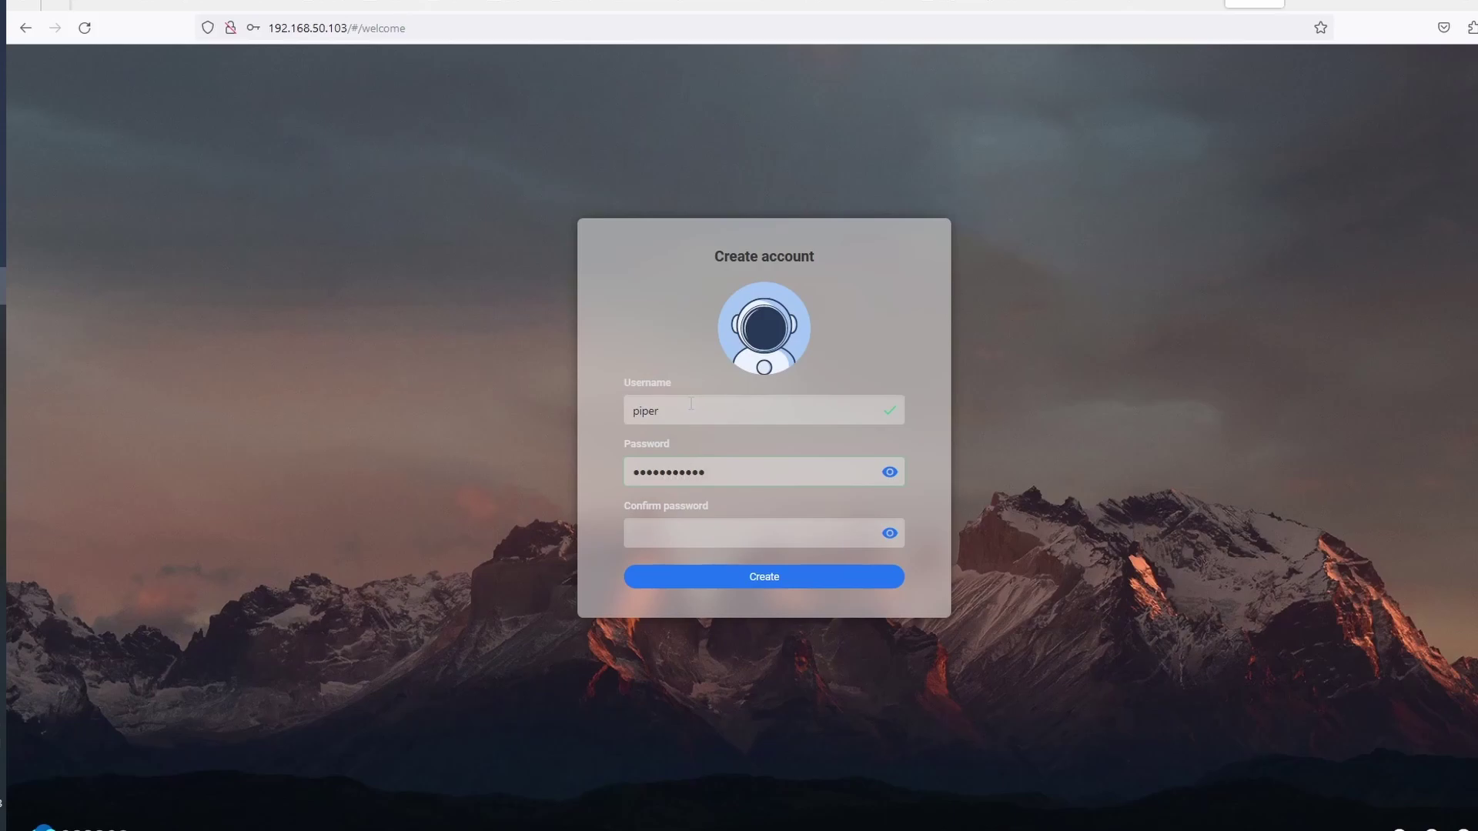
key(Tab)
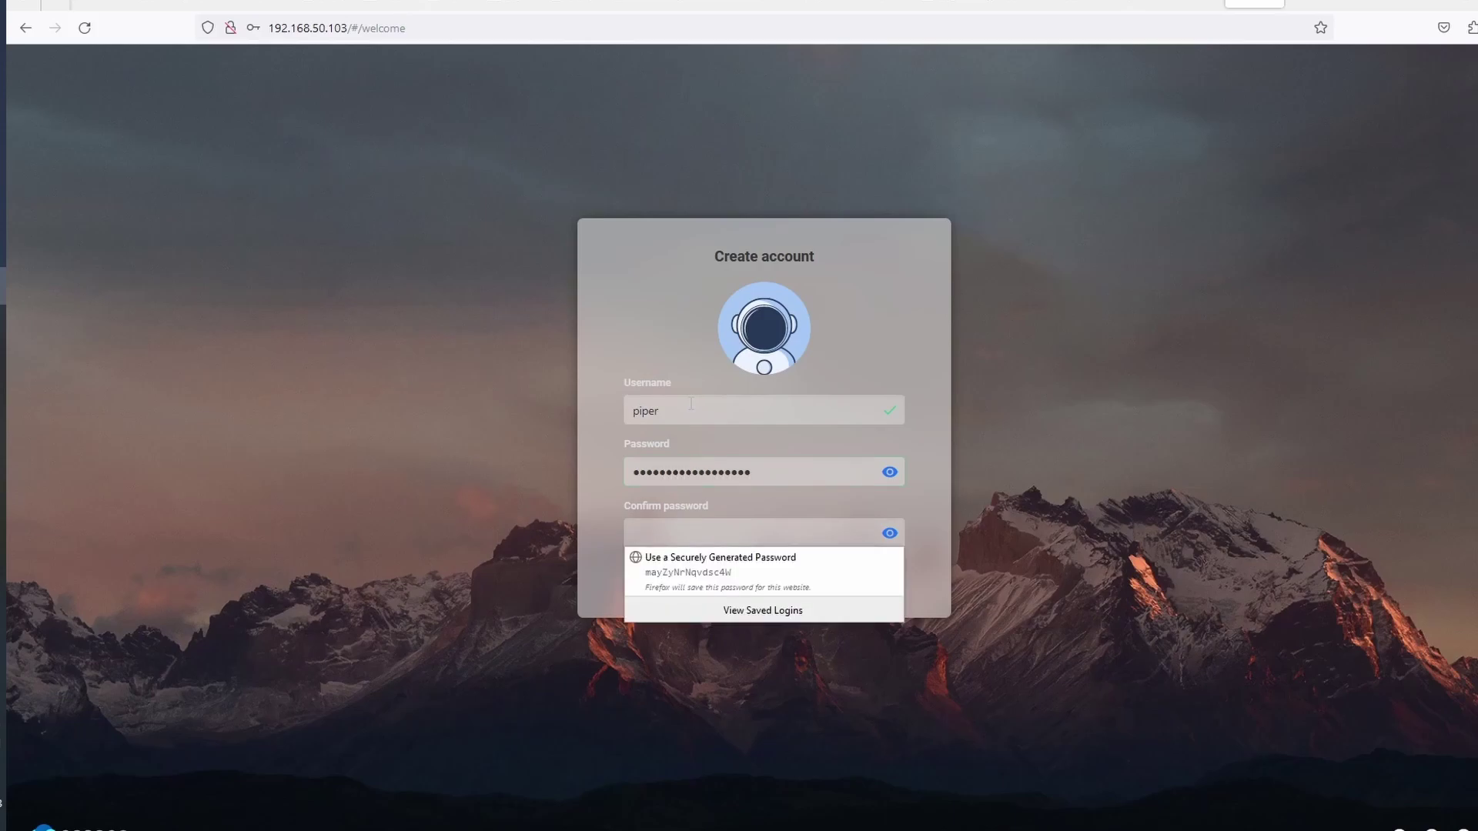
text(***)
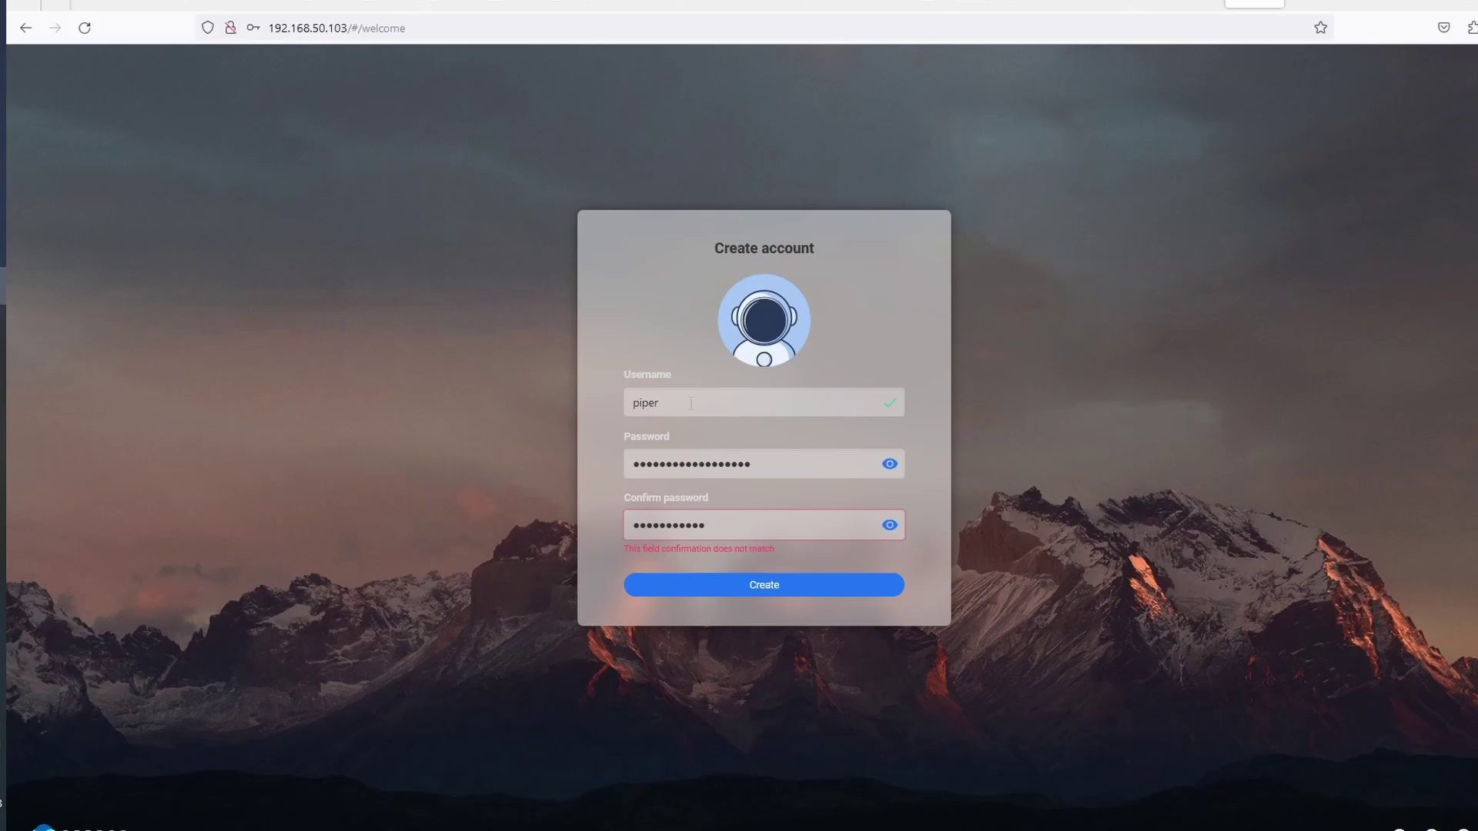
key(BackSpace)
key(BackSpace)
key(BackSpace)
key(BackSpace)
key(BackSpace)
key(BackSpace)
key(BackSpace)
key(BackSpace)
key(BackSpace)
key(BackSpace)
key(BackSpace)
key(BackSpace)
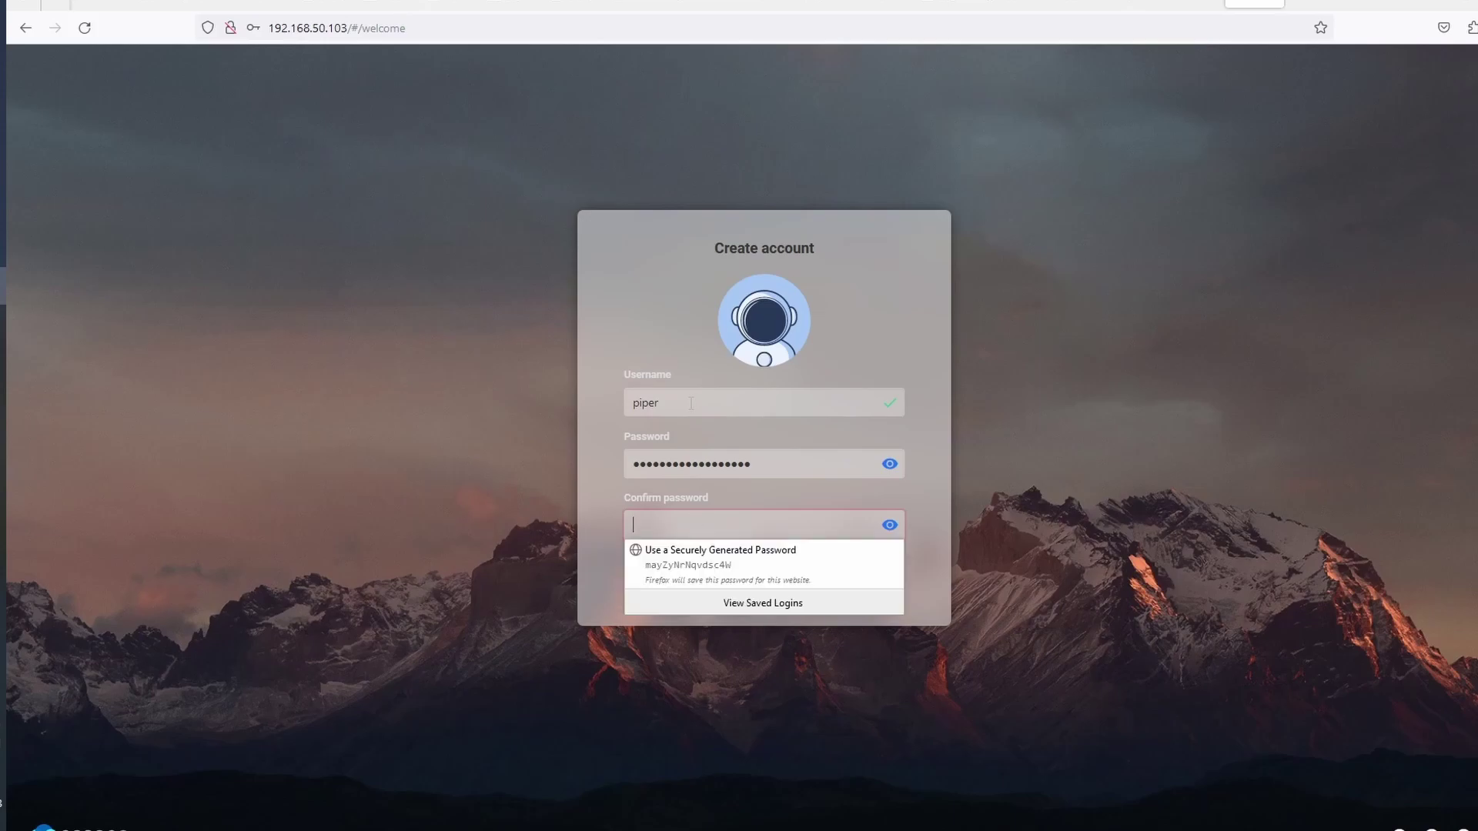
text(****)
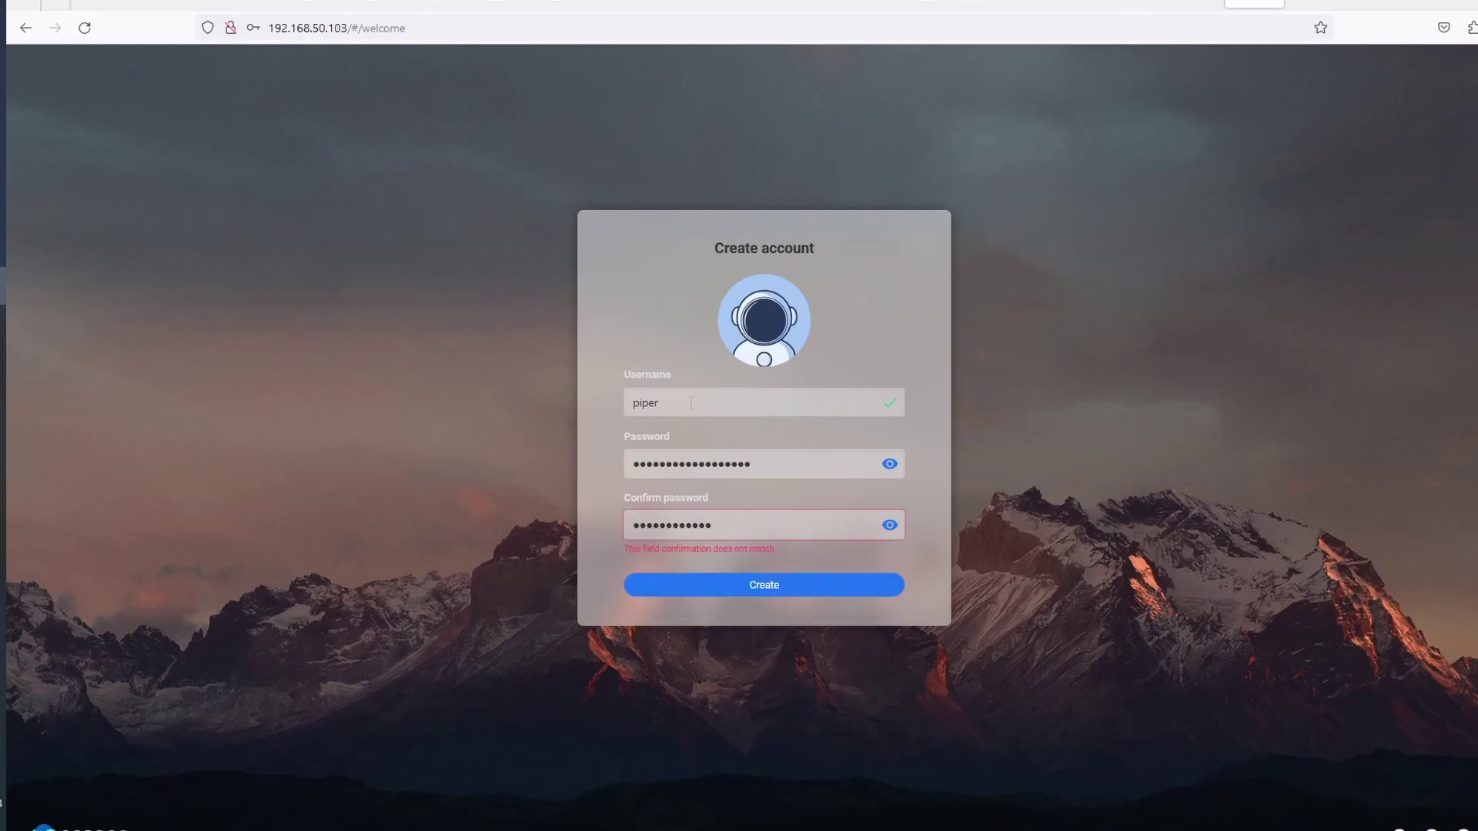
text(**************)
key(Return)
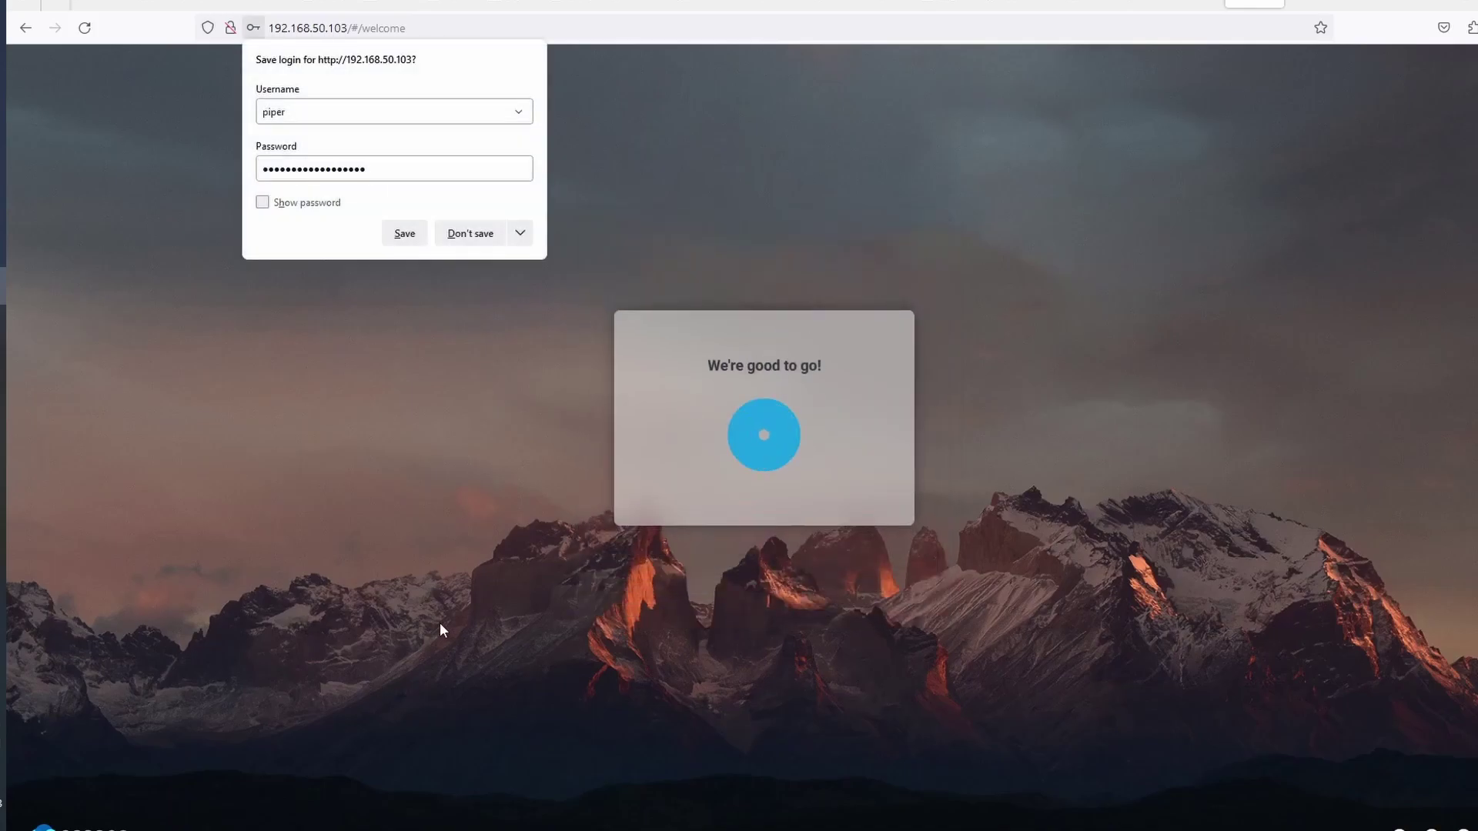
Dismiss the save-login and news-feed prompts, open the App Store and retry loading it
click(492, 236)
click(802, 511)
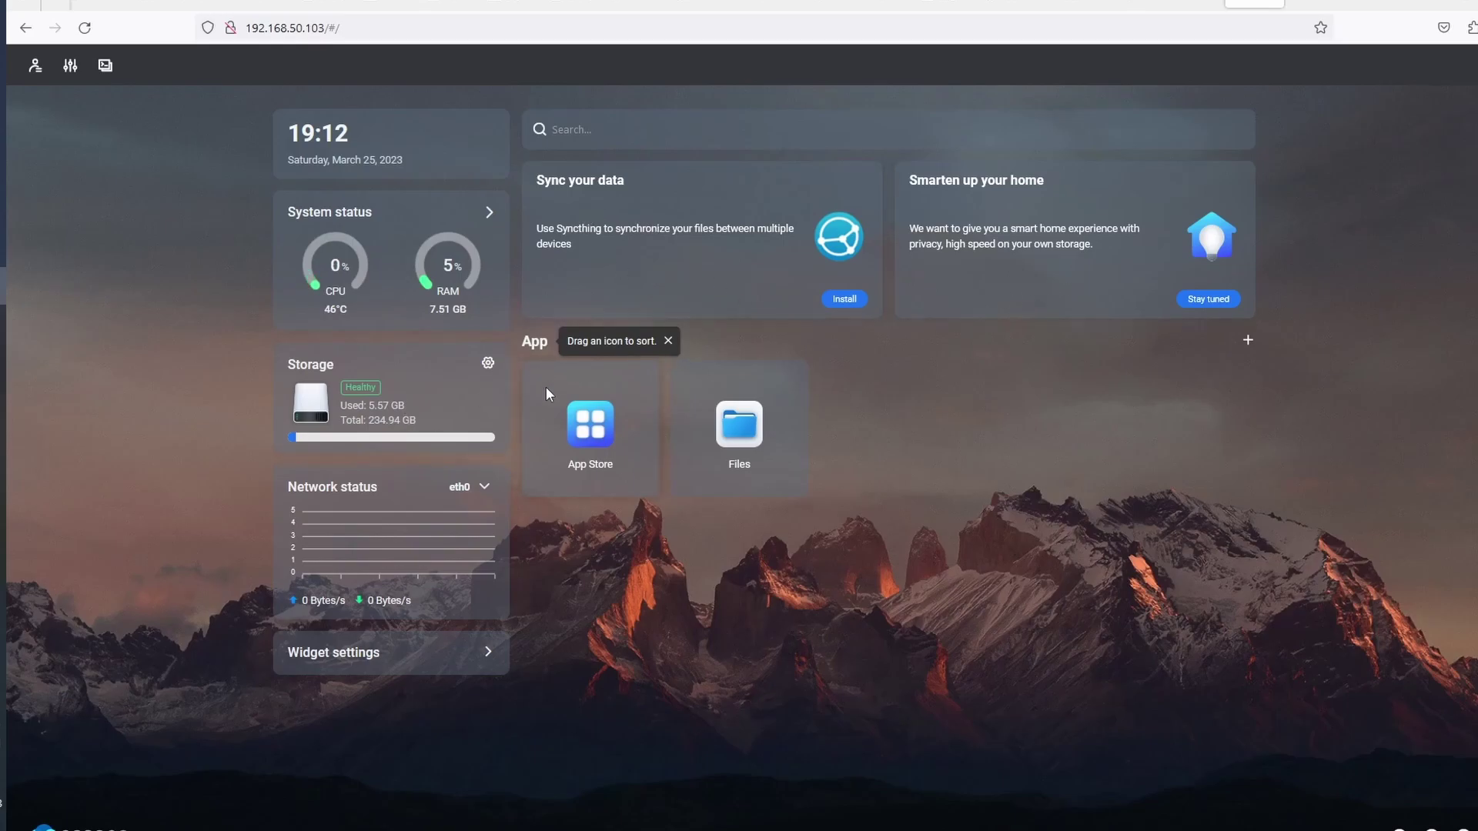
click(594, 427)
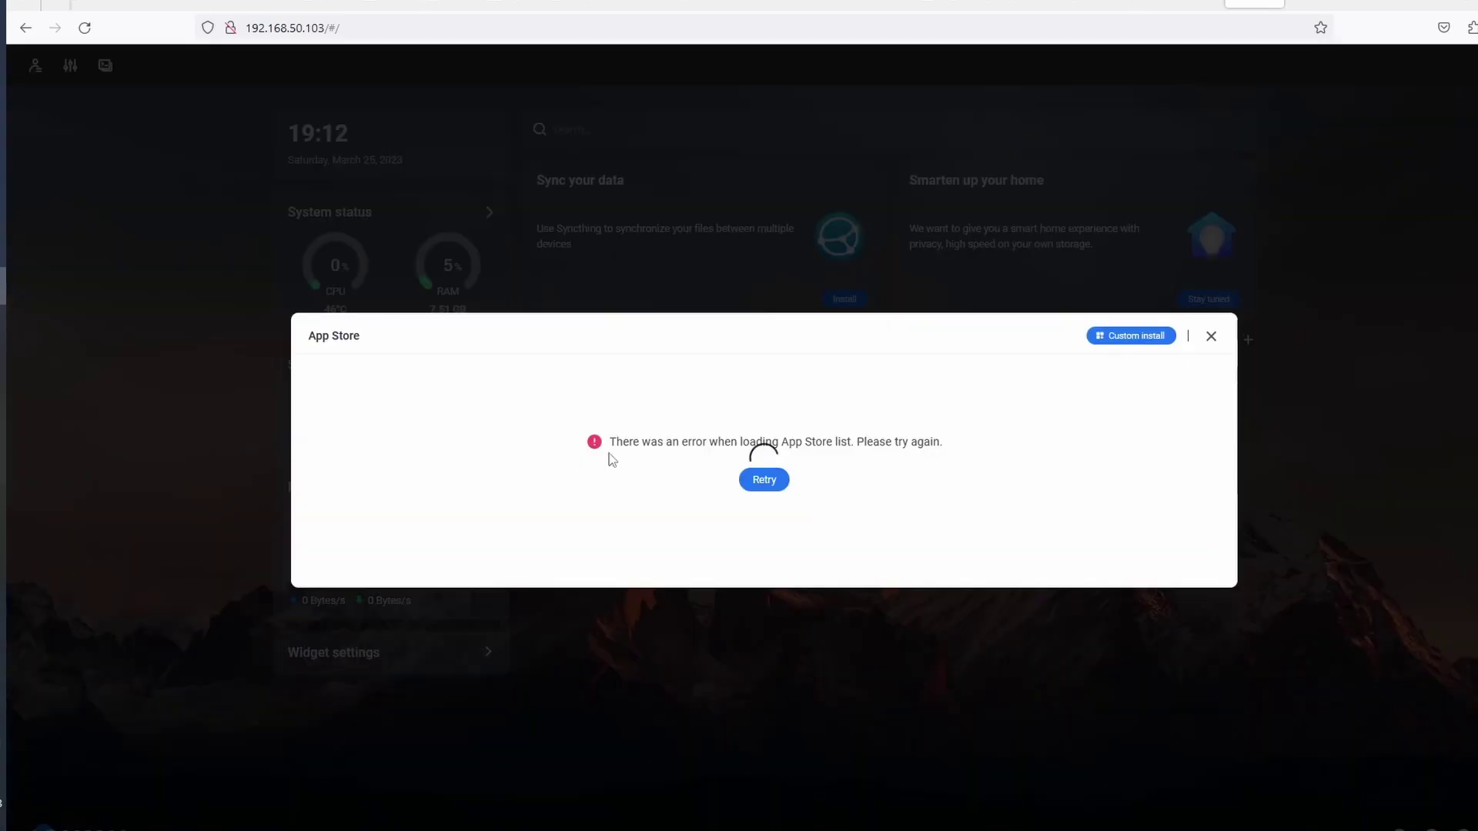
click(765, 481)
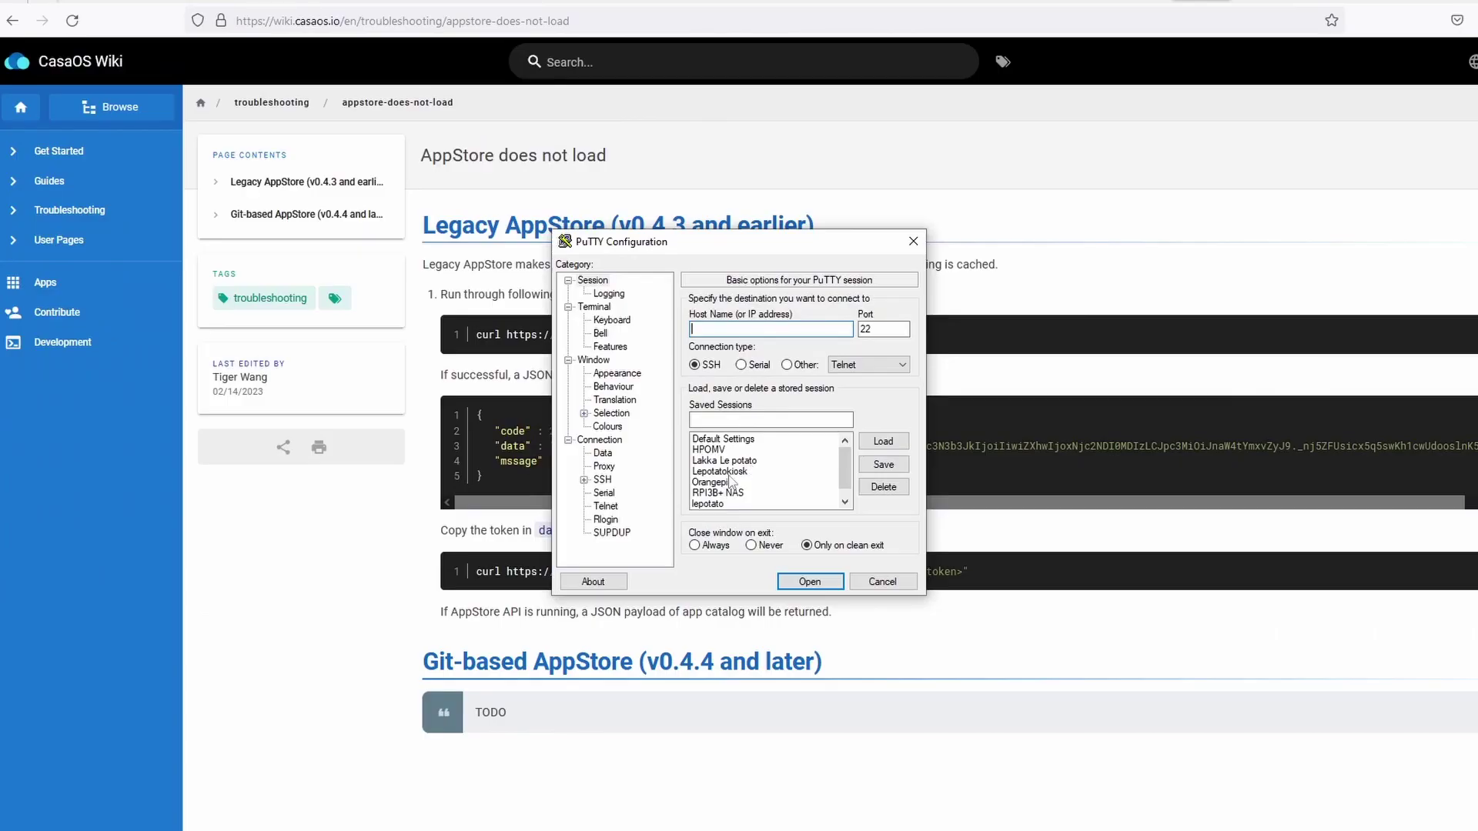
Load the saved Orange Pi session and log in as orangepi
click(764, 485)
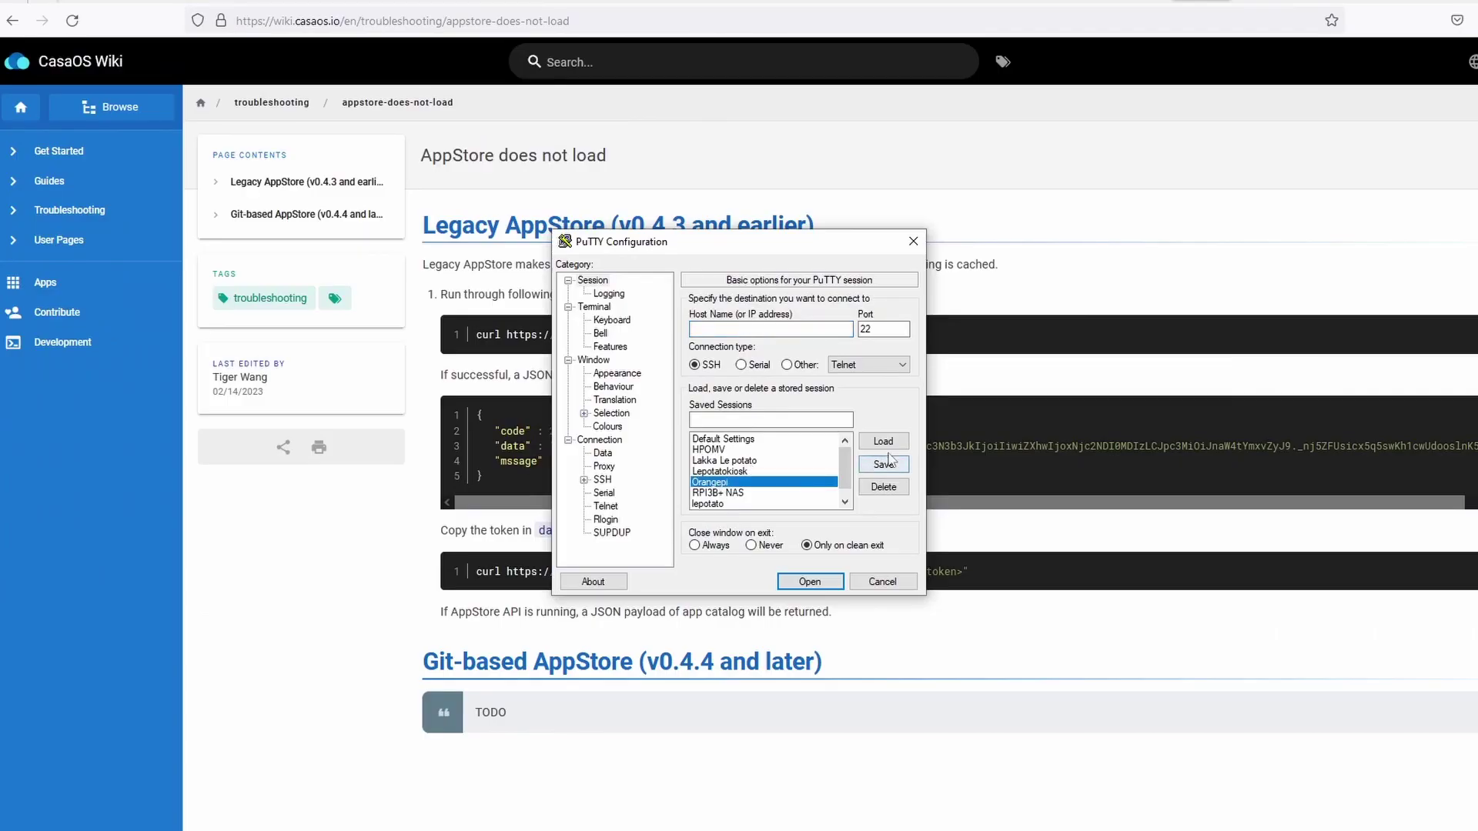
click(884, 442)
double_click(762, 485)
text(orangepi)
key(Return)
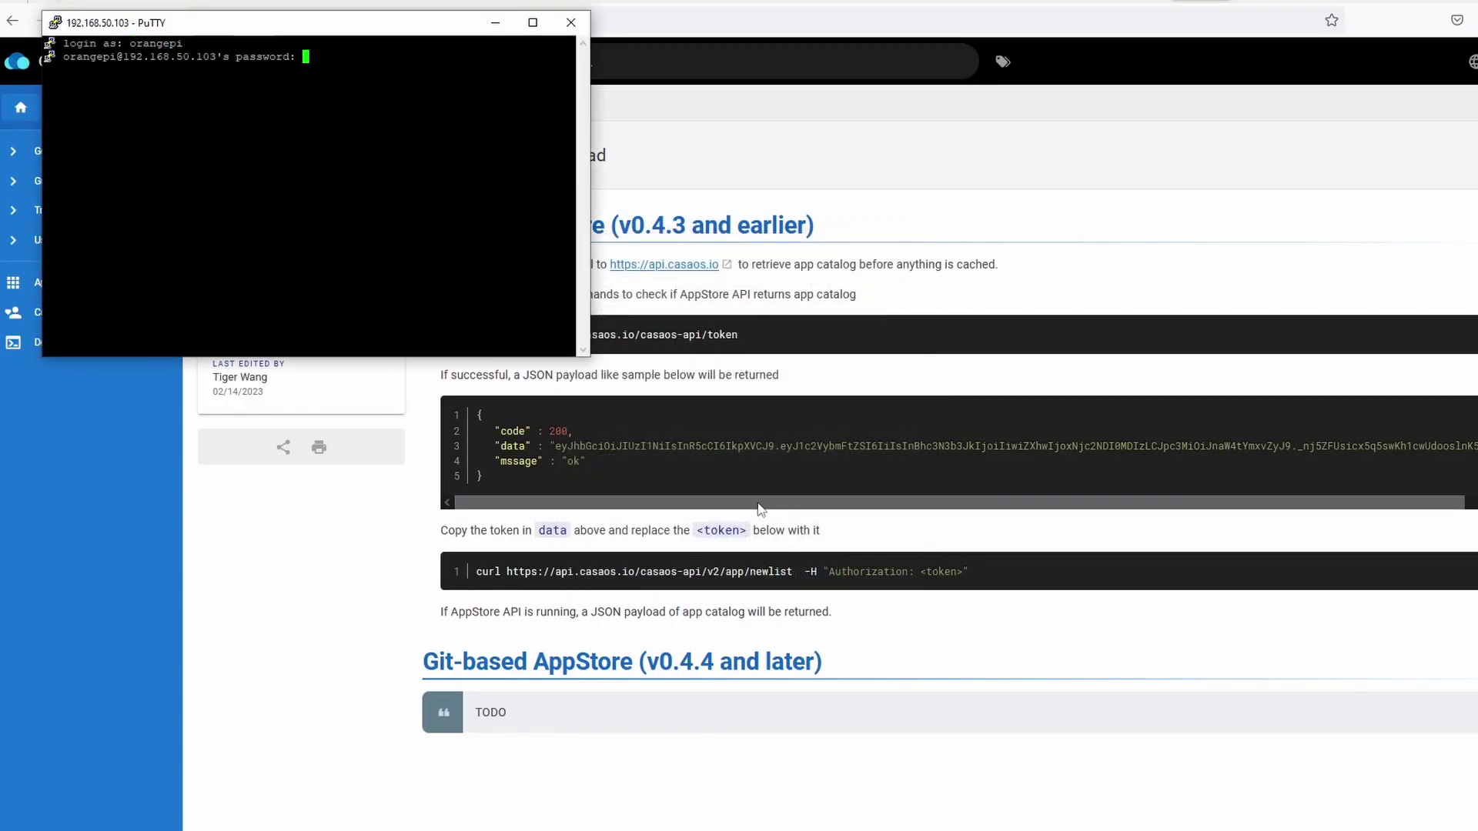
text(orangepi)
key(Return)
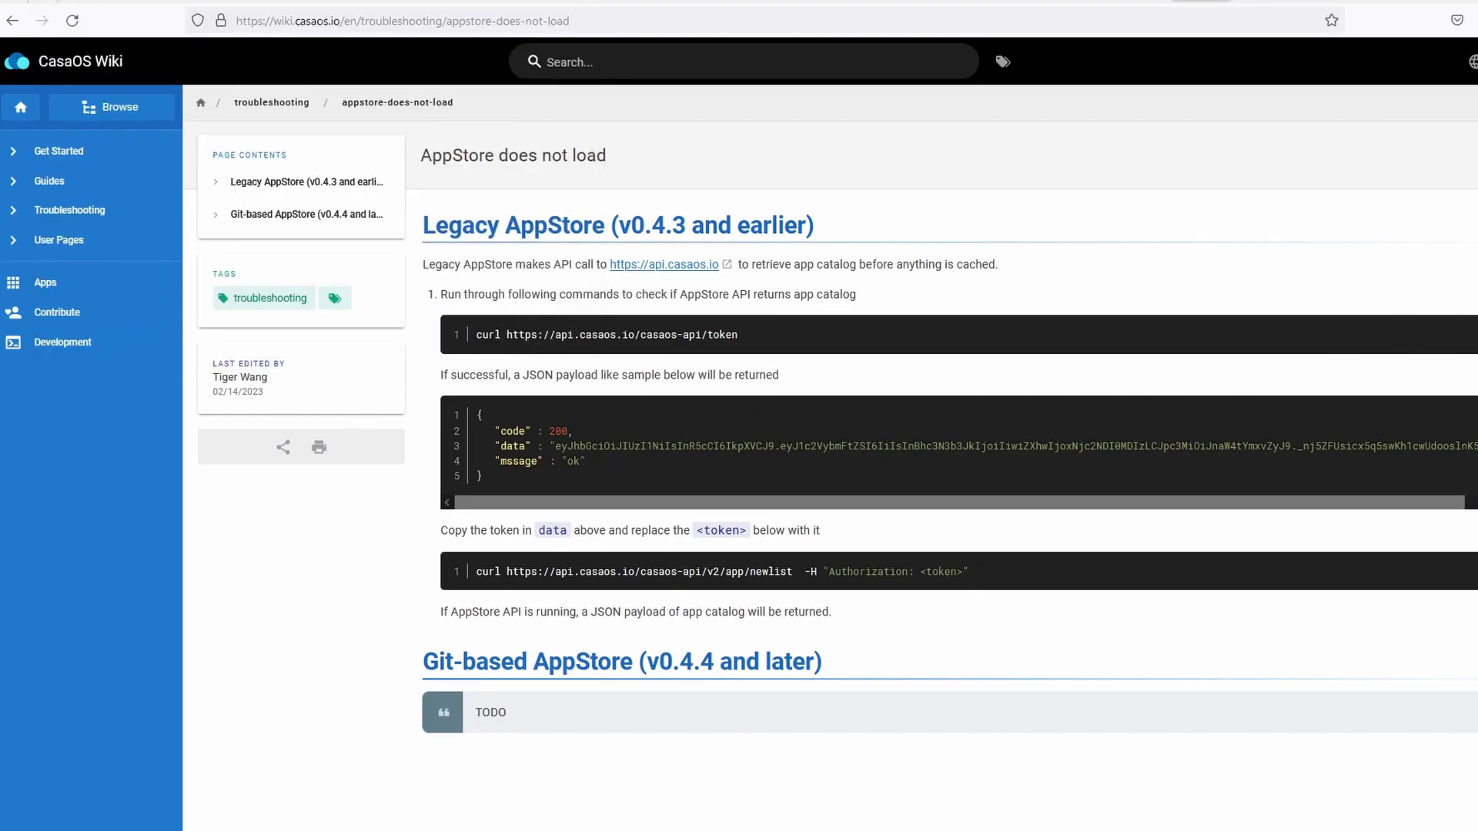
Run the casaos-api token curl request and paste the returned token into Notepad
key(alt+Tab)
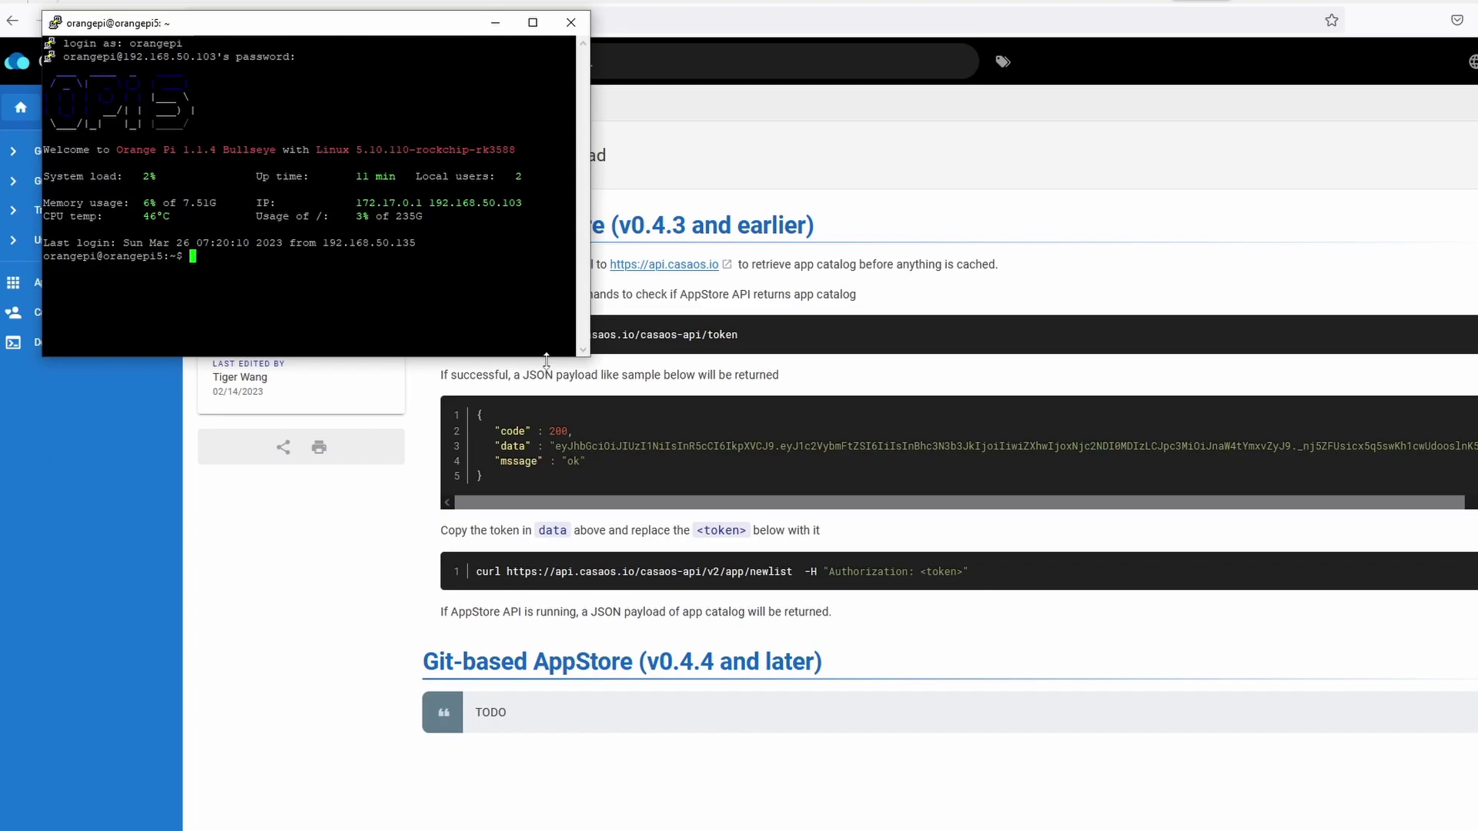
drag(587, 358, 963, 559)
right_click(192, 260)
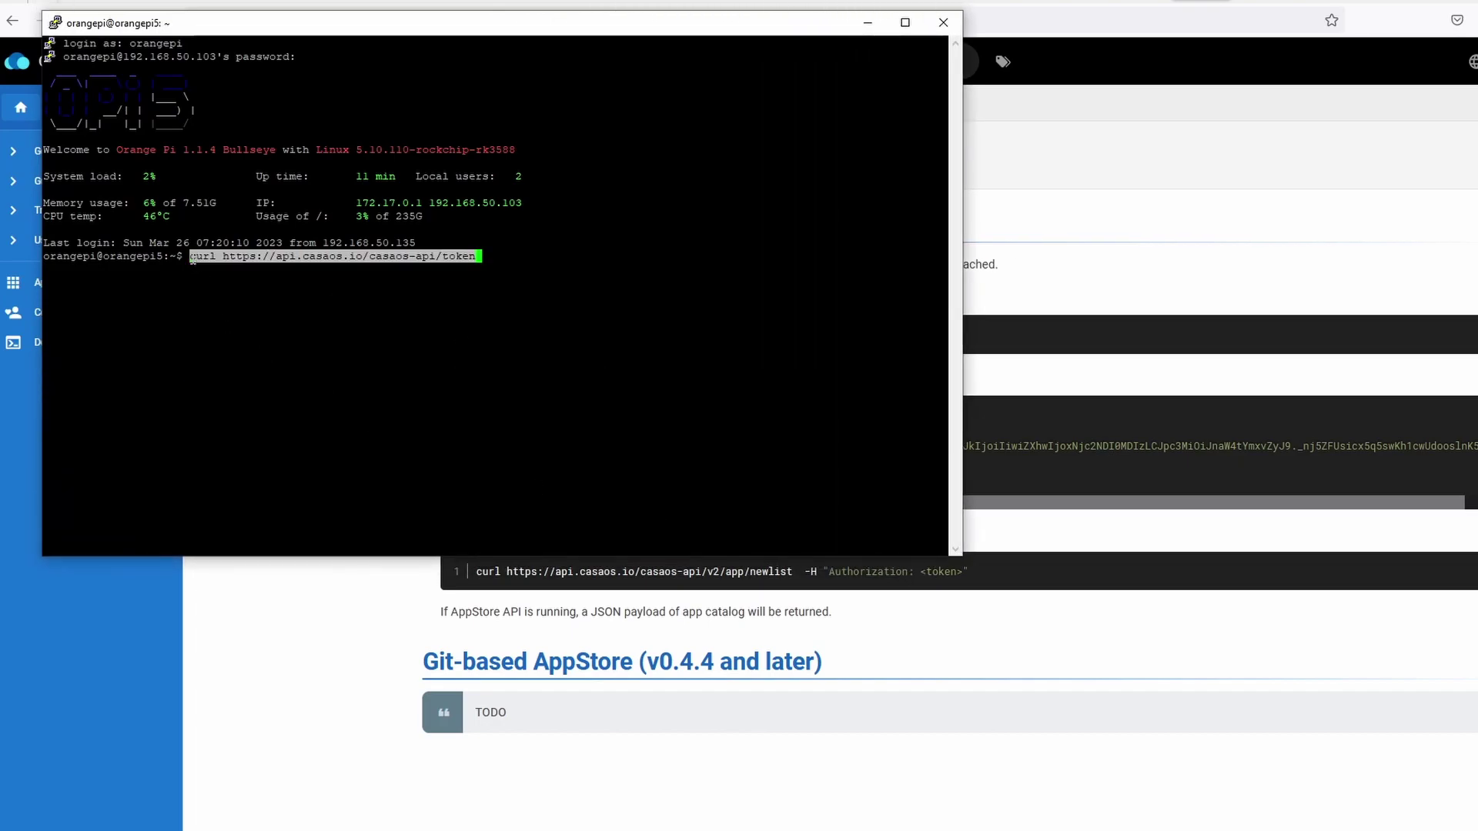
key(Return)
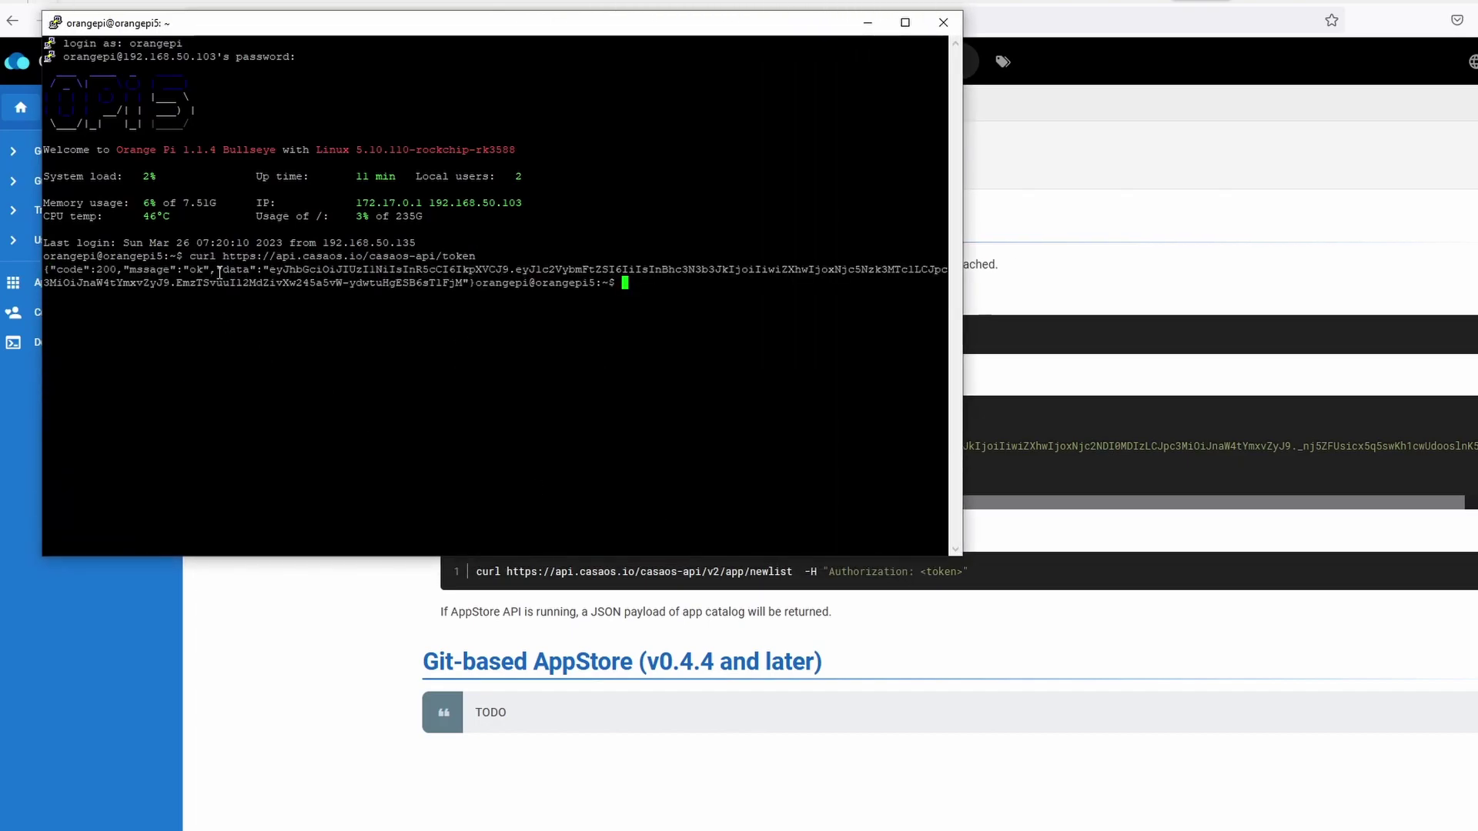
drag(271, 269, 471, 287)
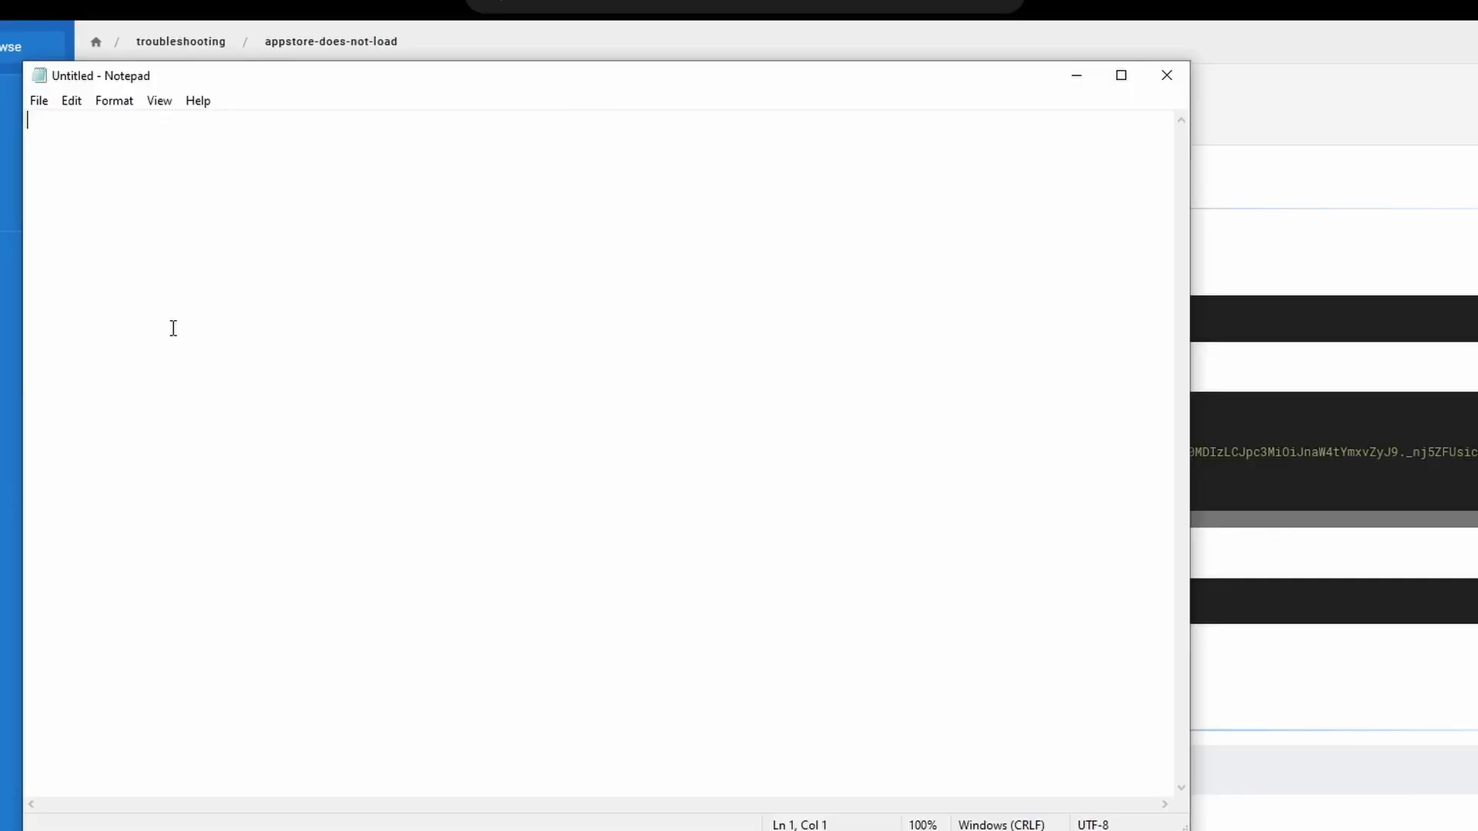
key(ctrl+v)
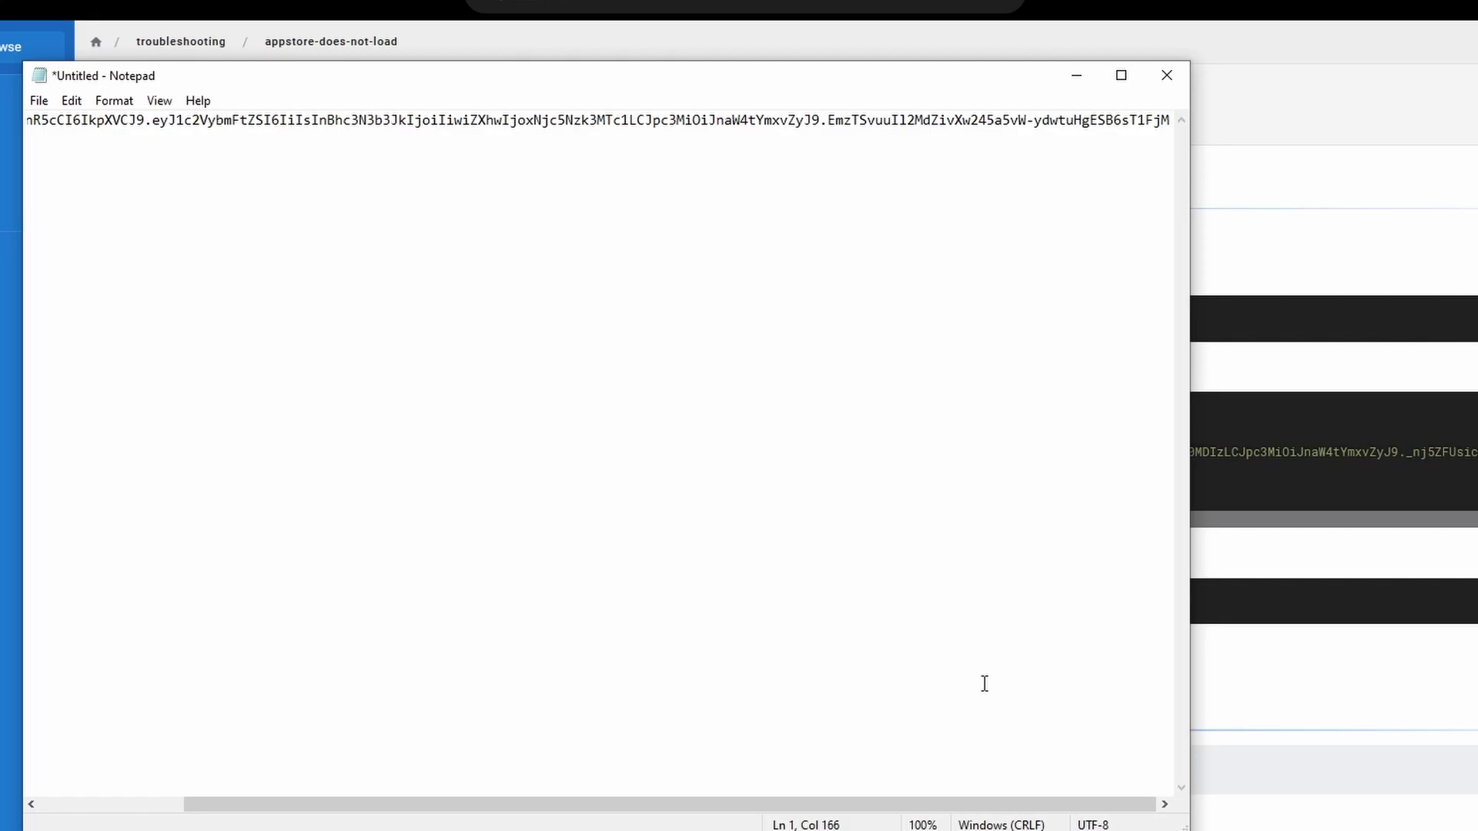
Copy the newlist curl command from the 'AppStore does not load' wiki page
drag(1039, 804, 585, 805)
click(1240, 379)
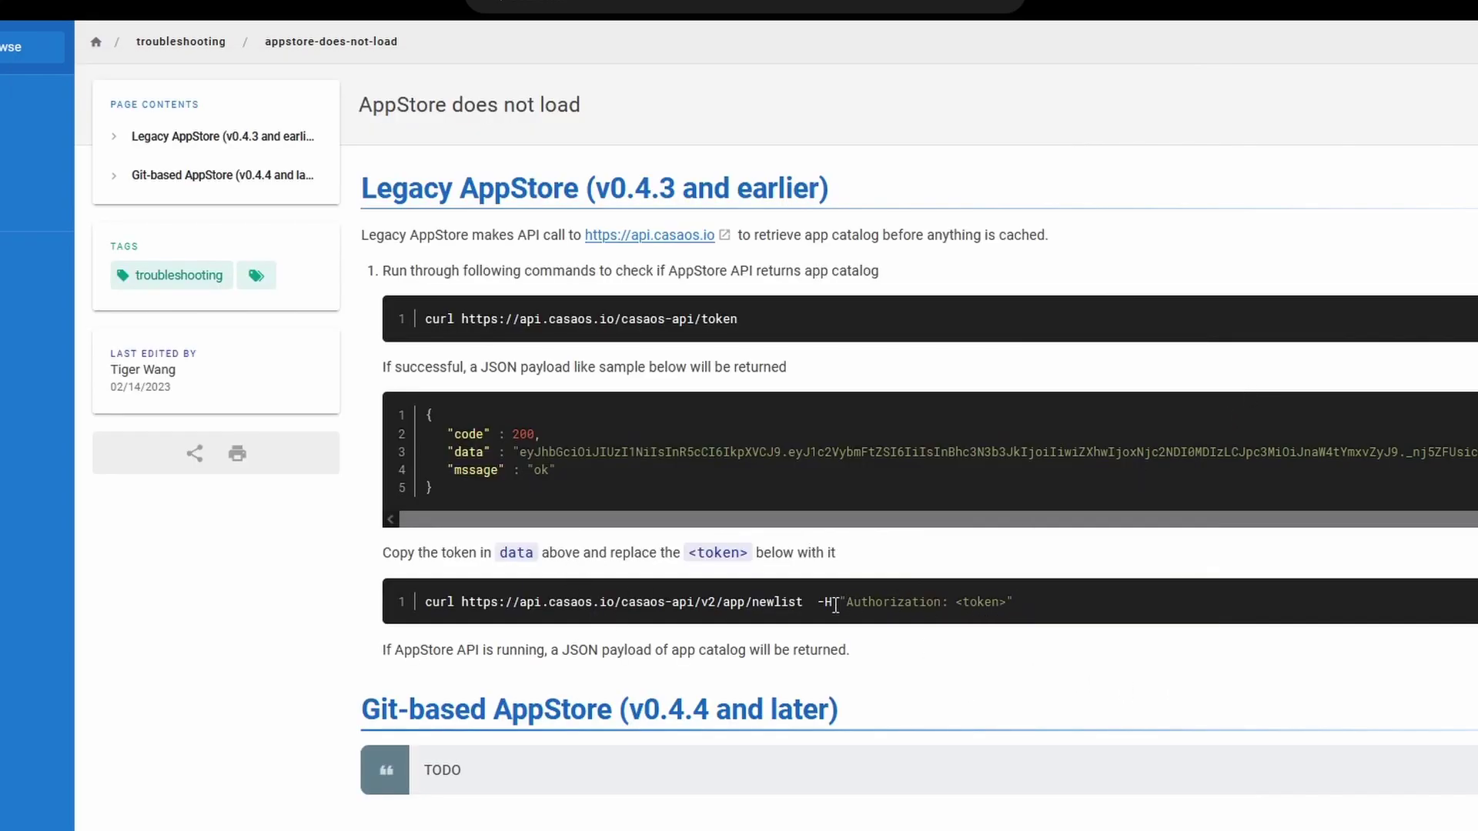
drag(835, 602, 425, 601)
key(ctrl+c)
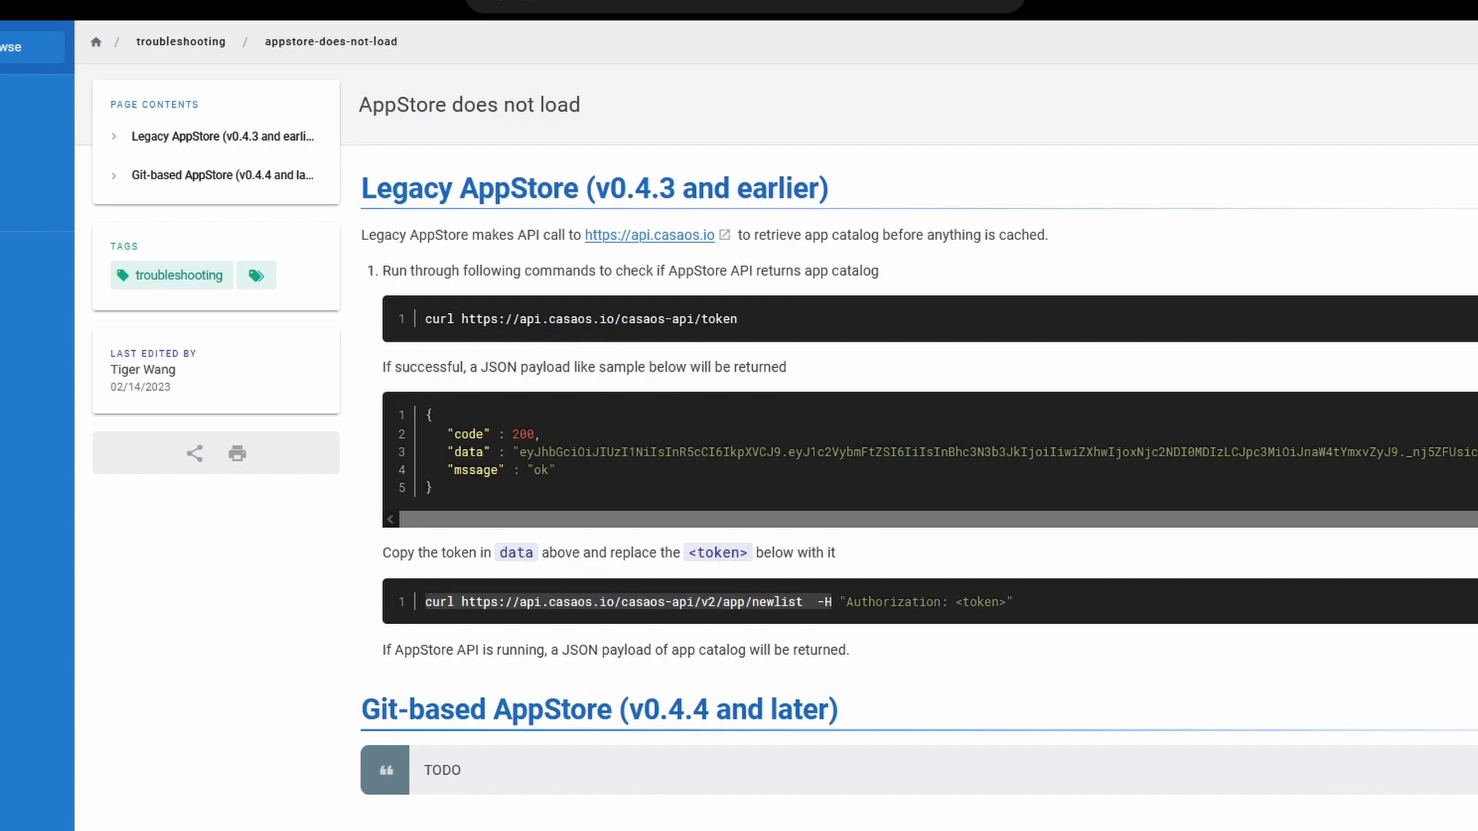
Paste the command before the token, add an "Authorization:" header, and select the whole line
key(alt+Tab)
key(ctrl+v)
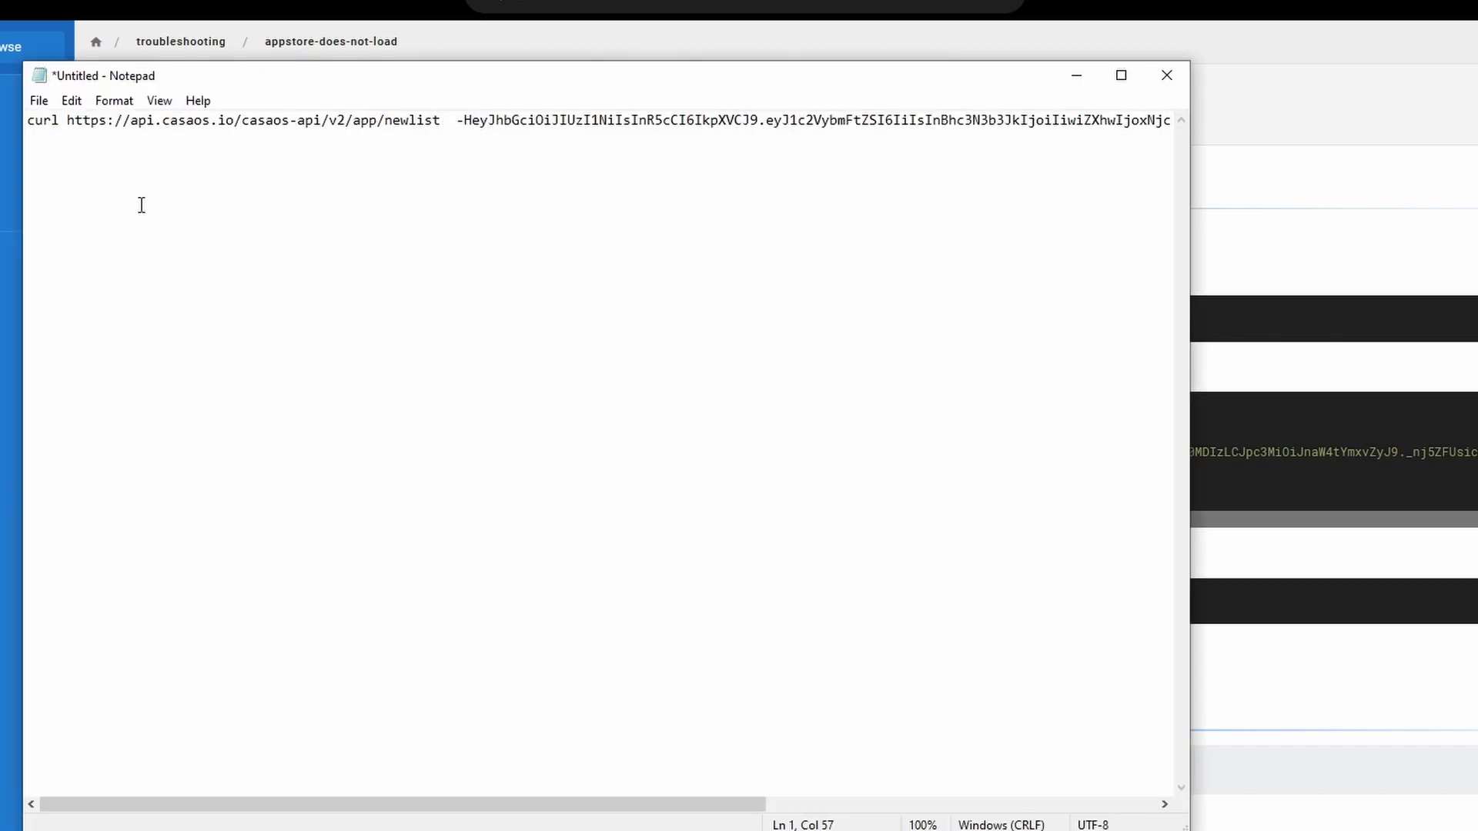
text(")
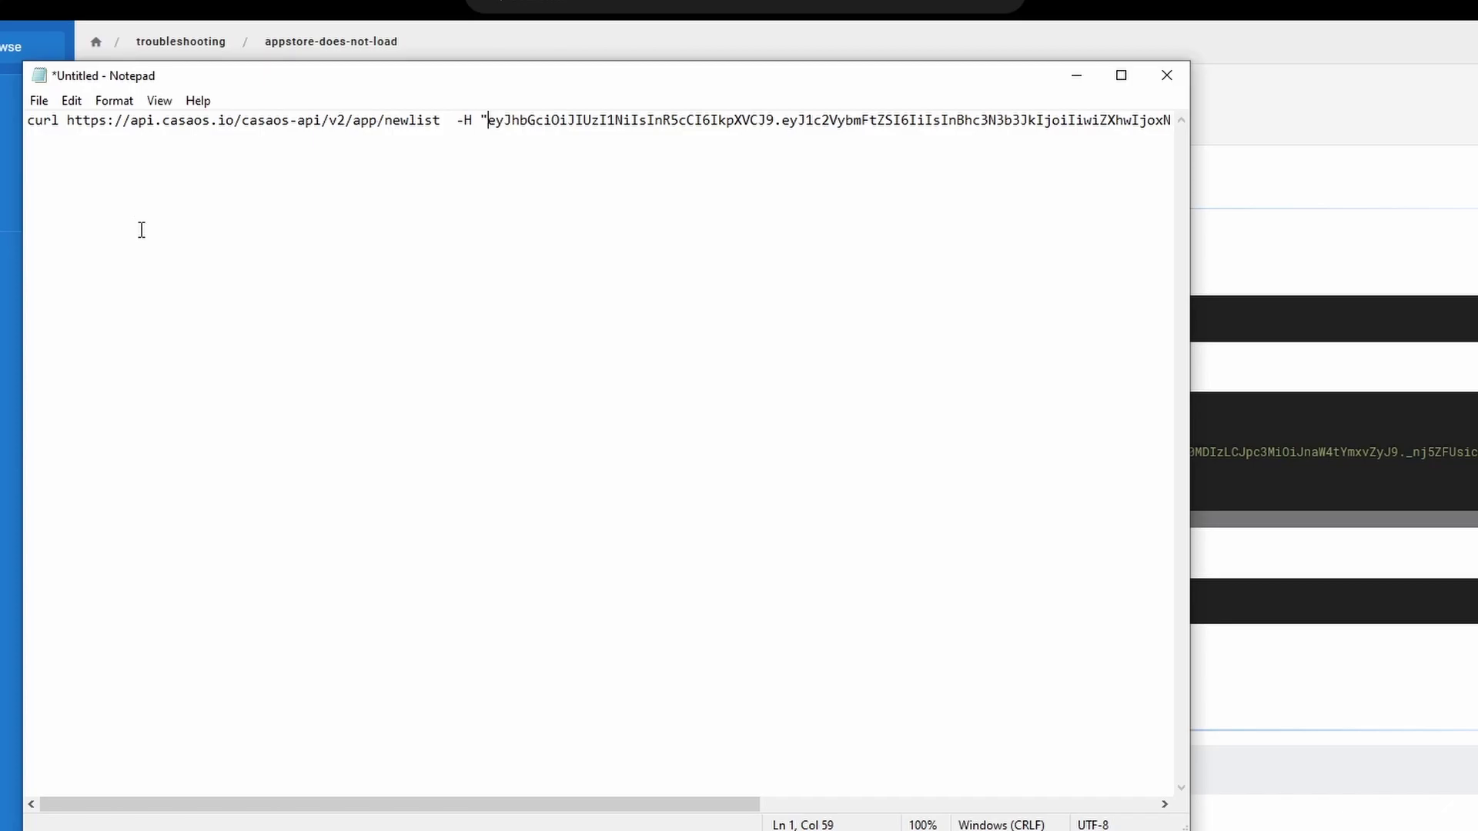
text(Authori)
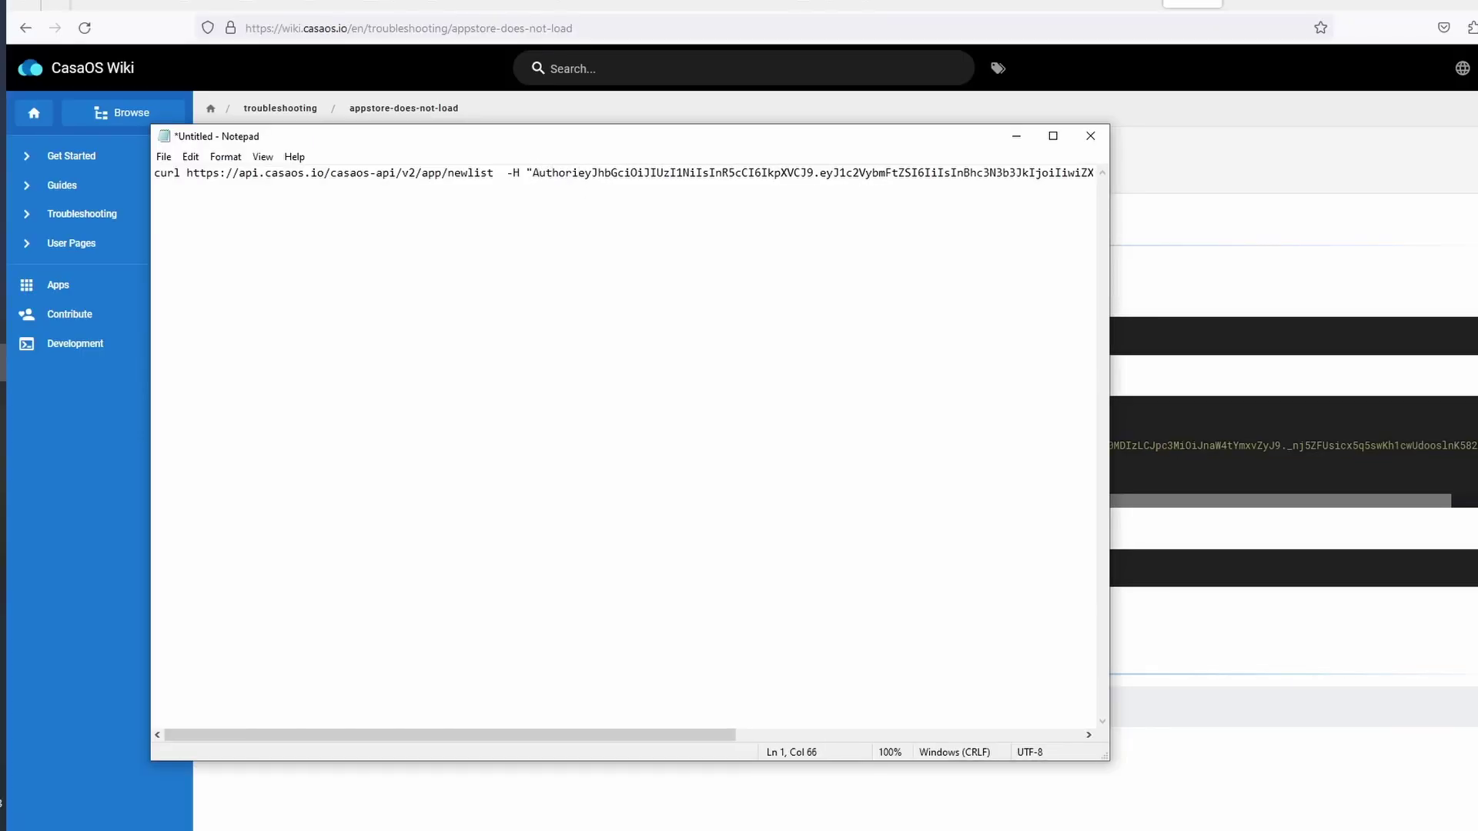
text(zation)
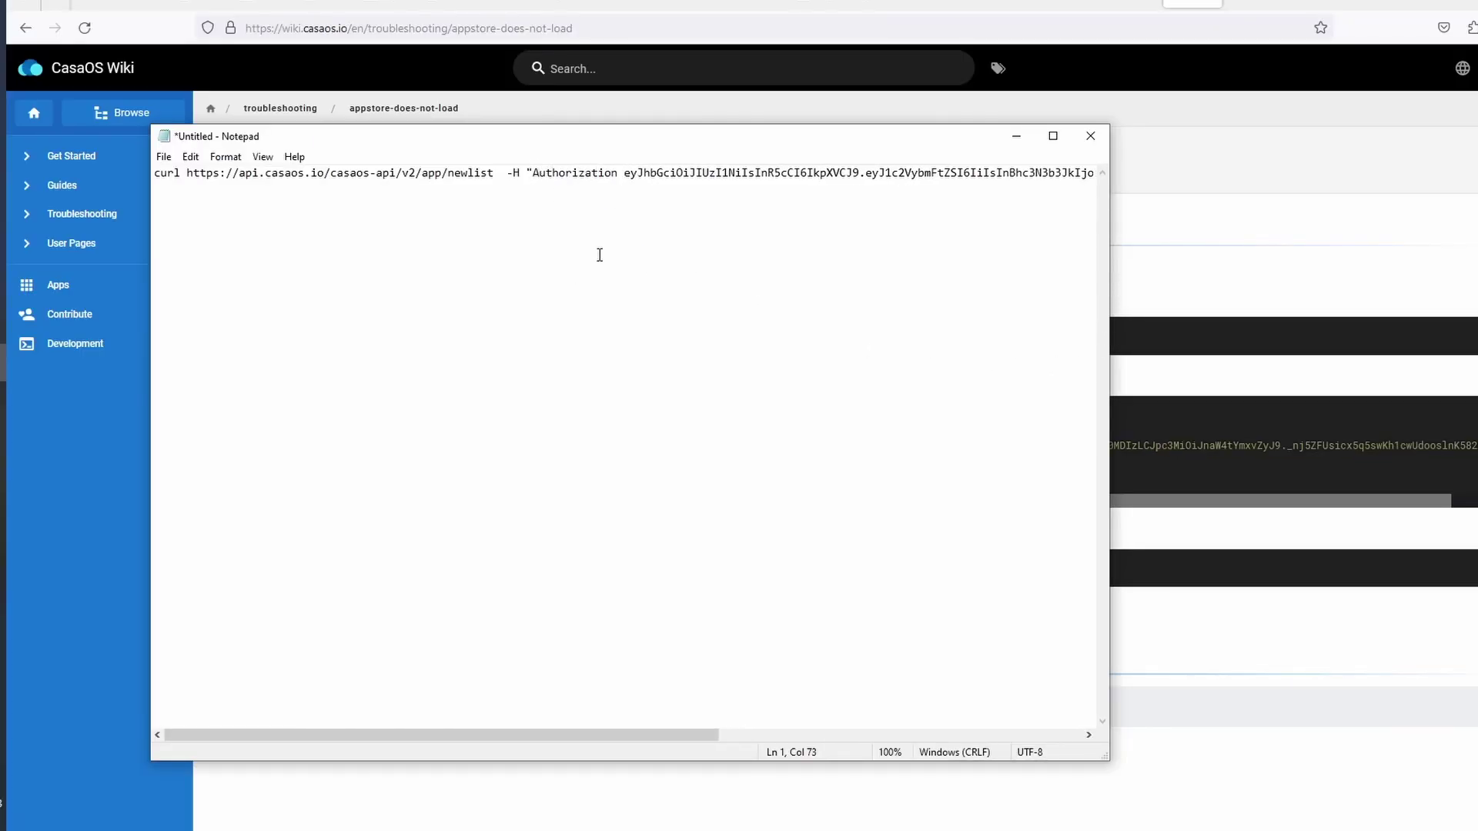
key(BackSpace)
text(:)
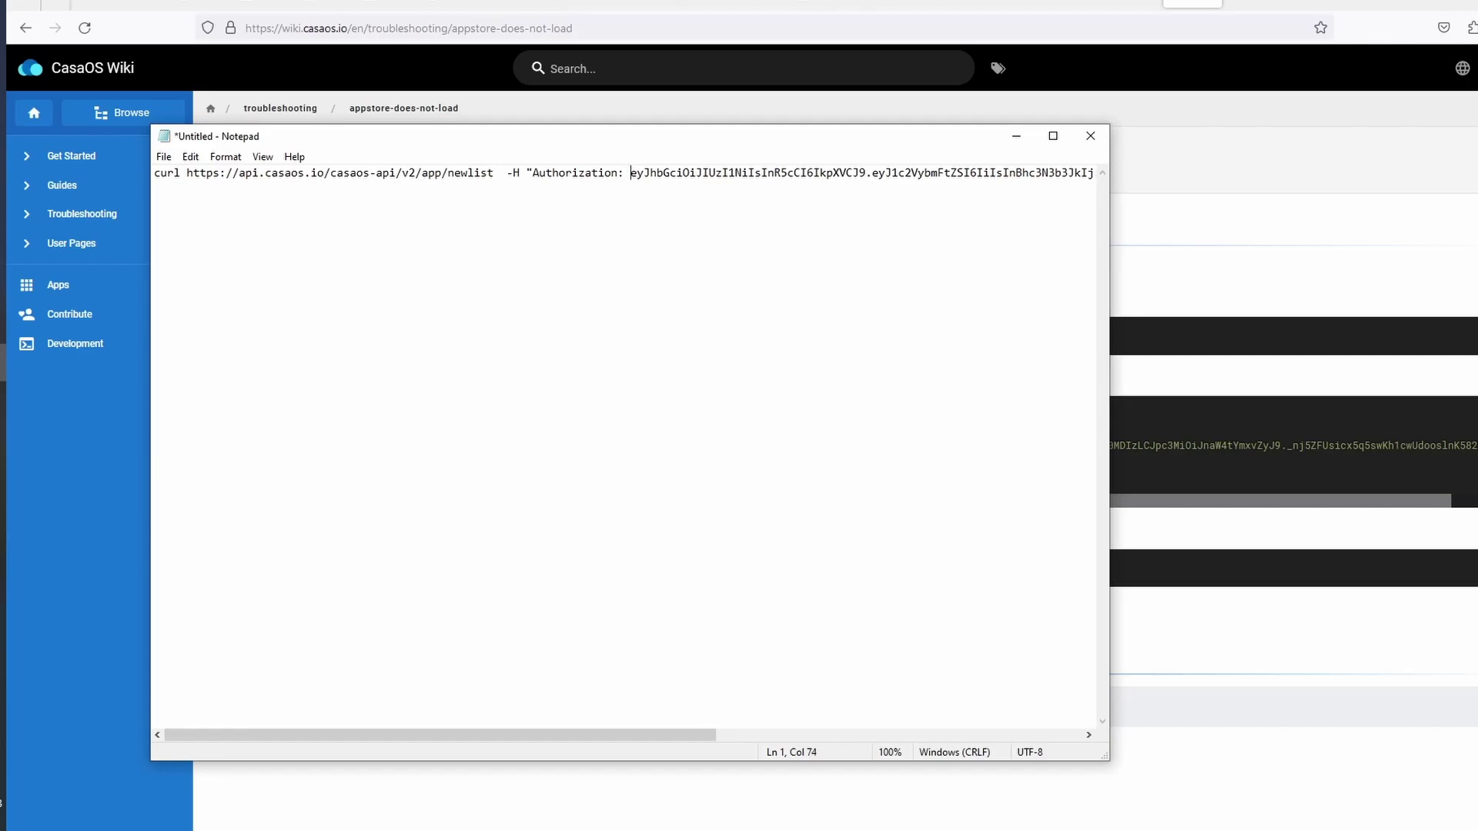
drag(155, 172, 1177, 195)
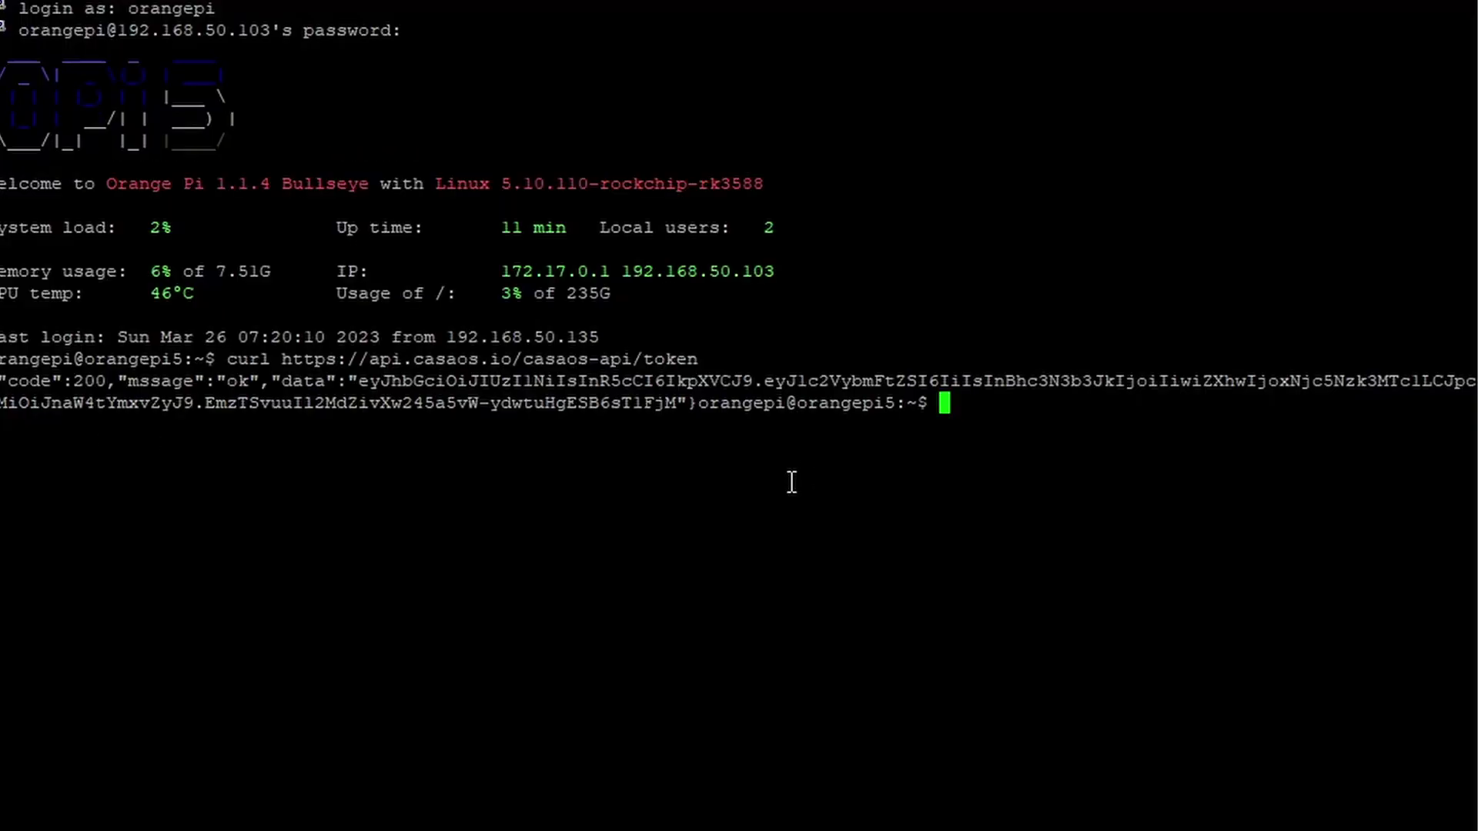
Run the pasted newlist app-catalogue request, then clear the terminal
right_click(939, 408)
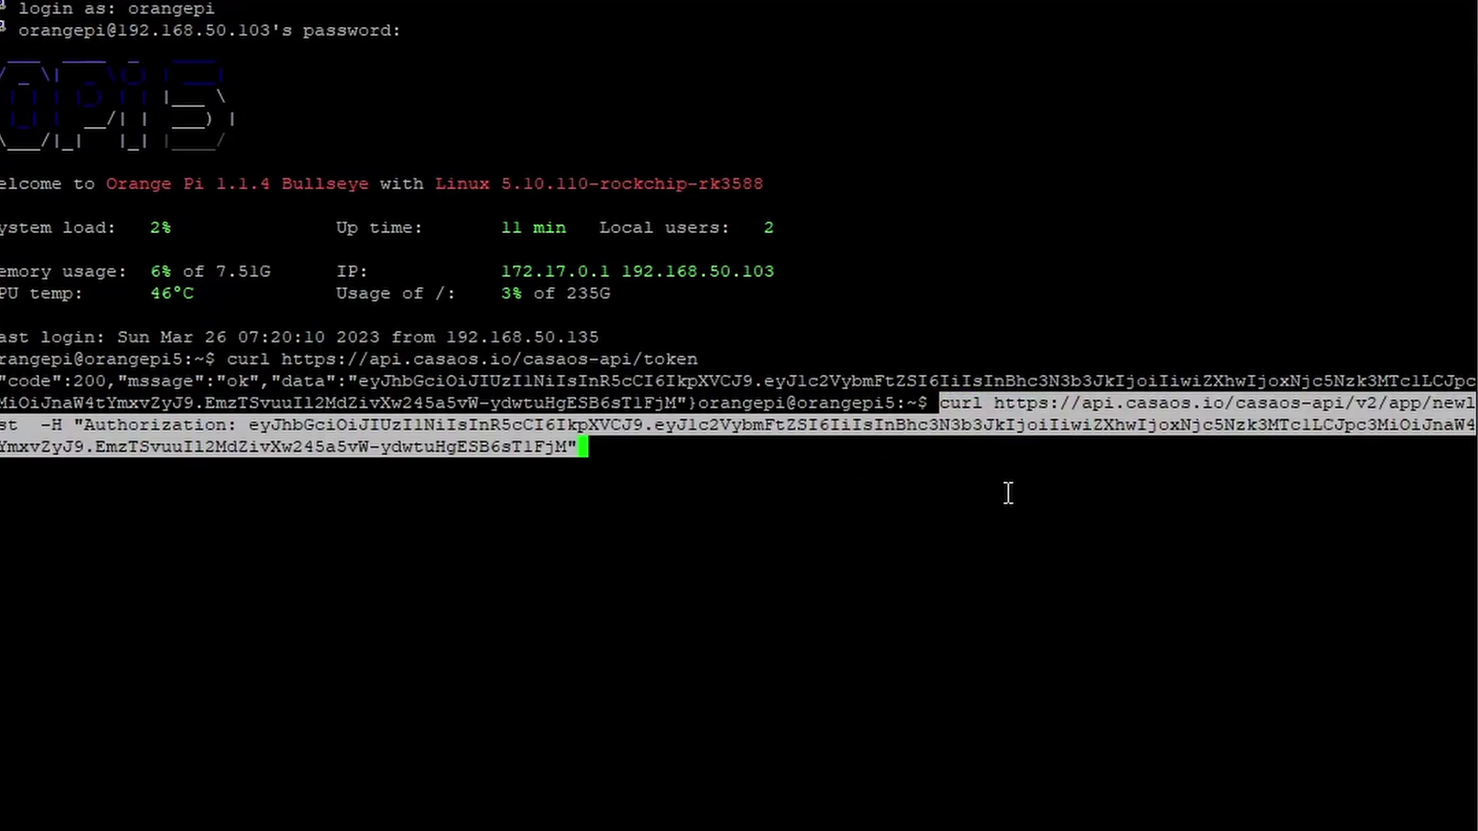
key(Return)
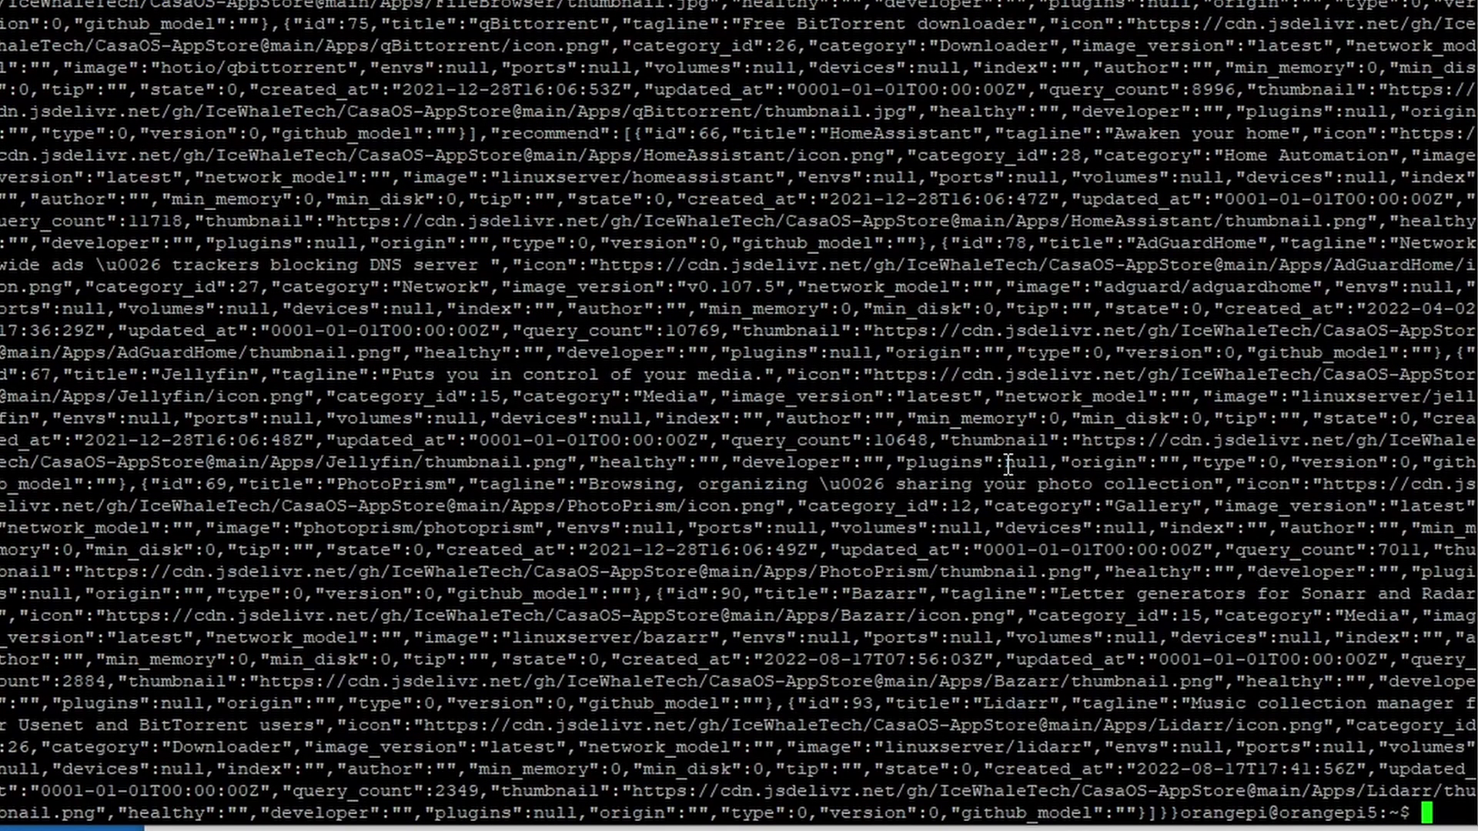
text(clear)
key(Return)
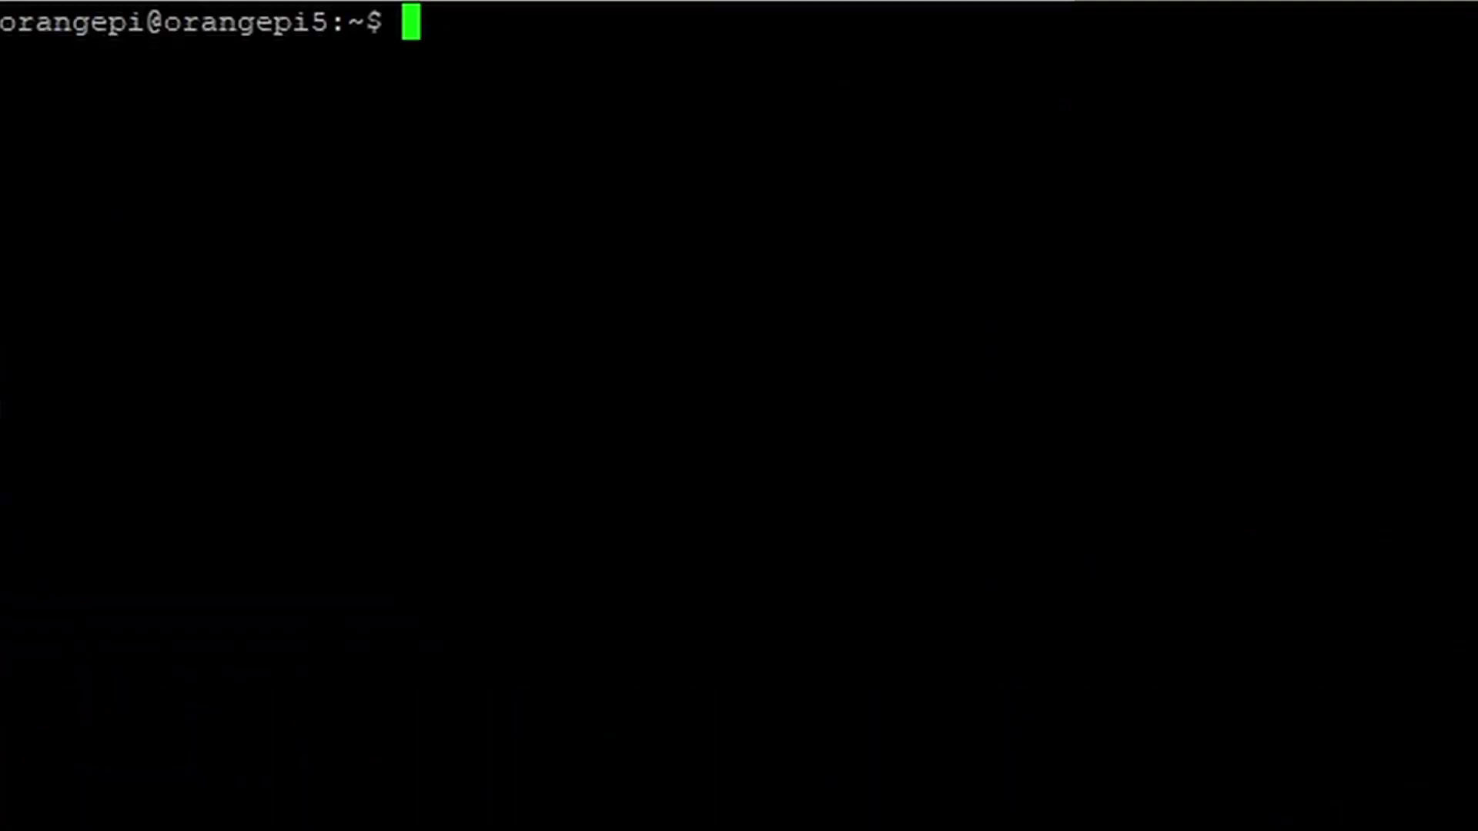
Reboot the Orange Pi with sudo reboot now, entering the sudo password
text(sudo reboot now)
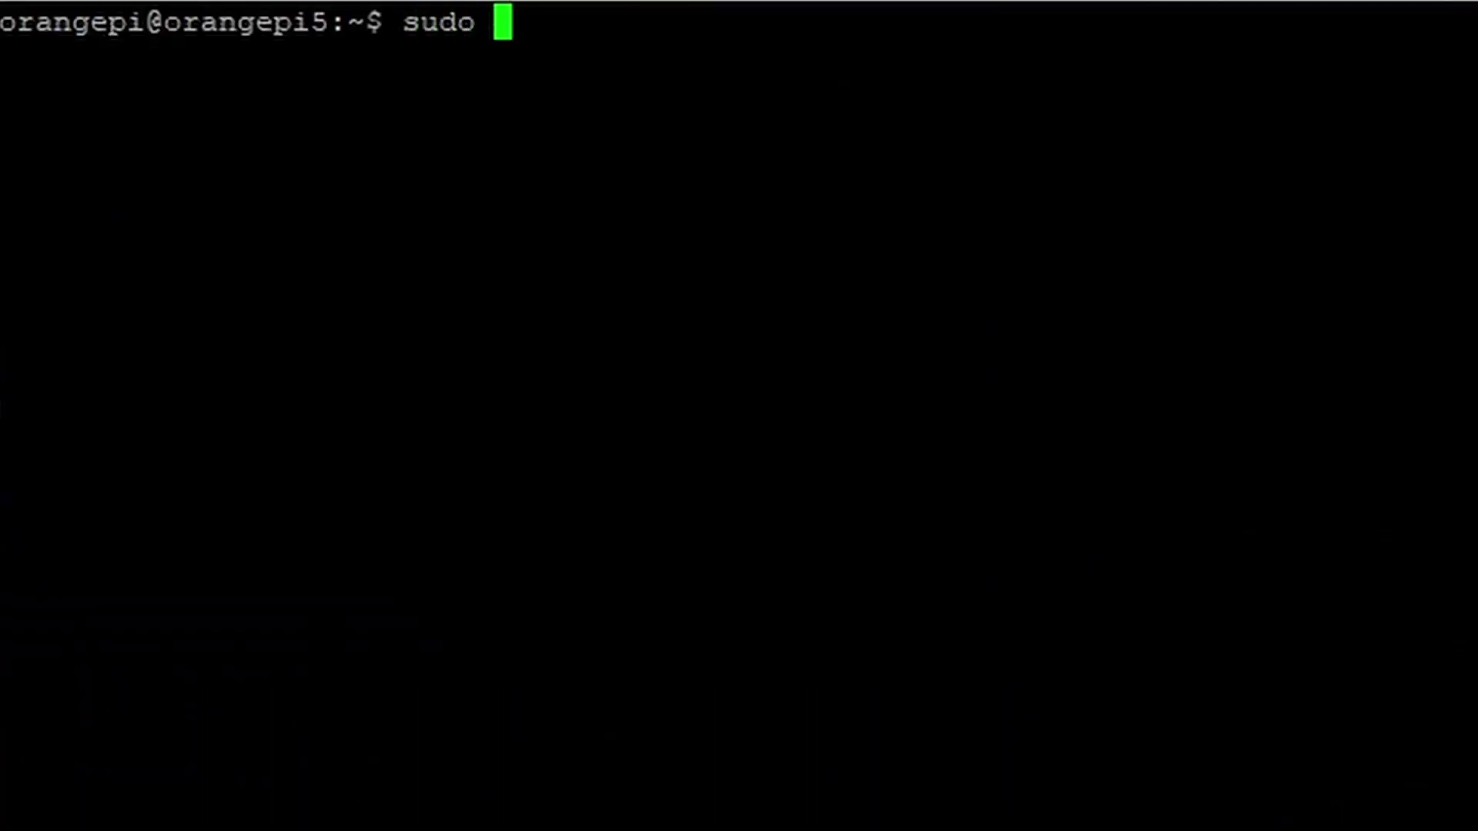
key(Return)
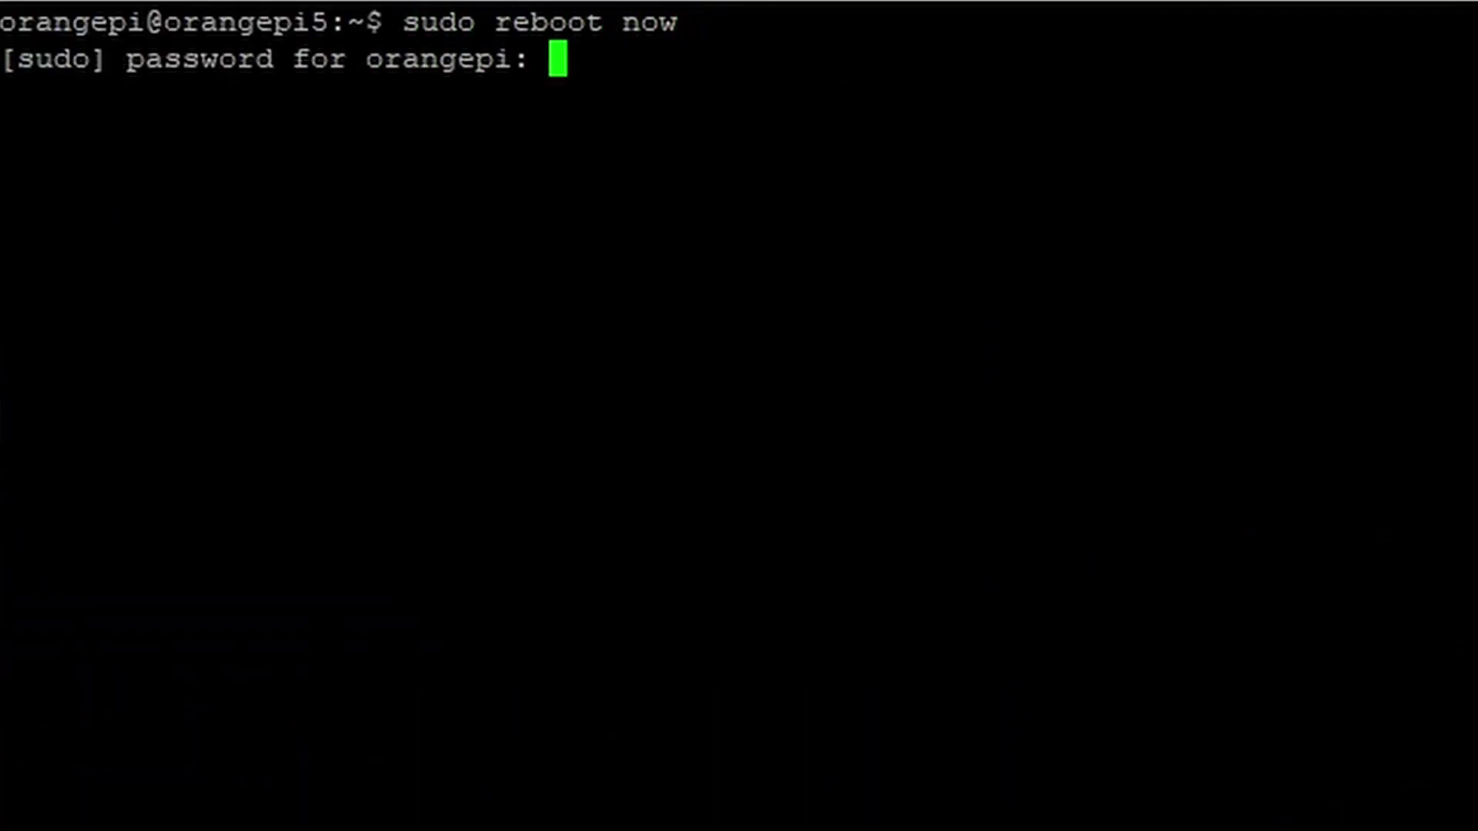
key(Return)
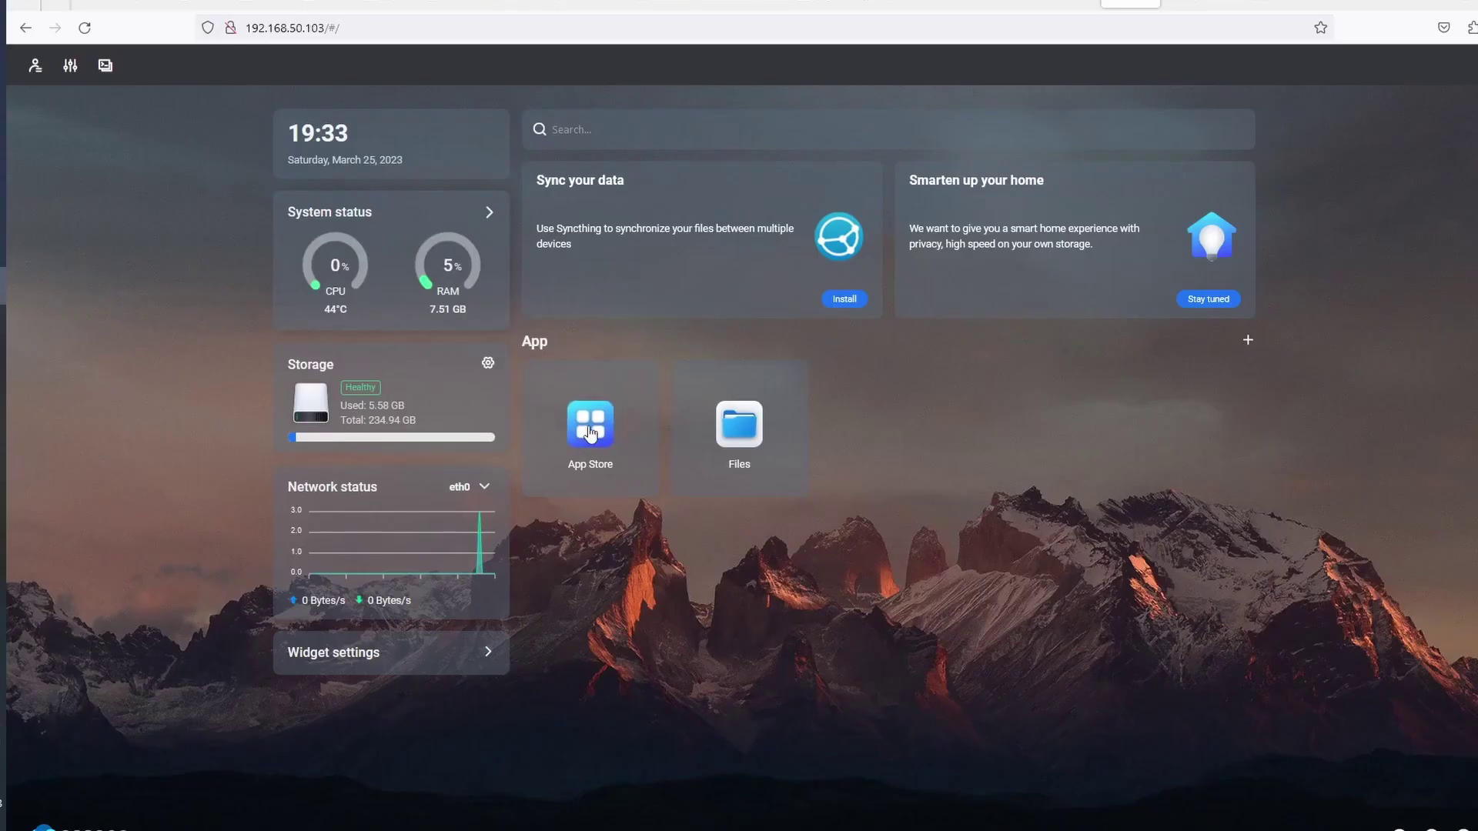
click(590, 435)
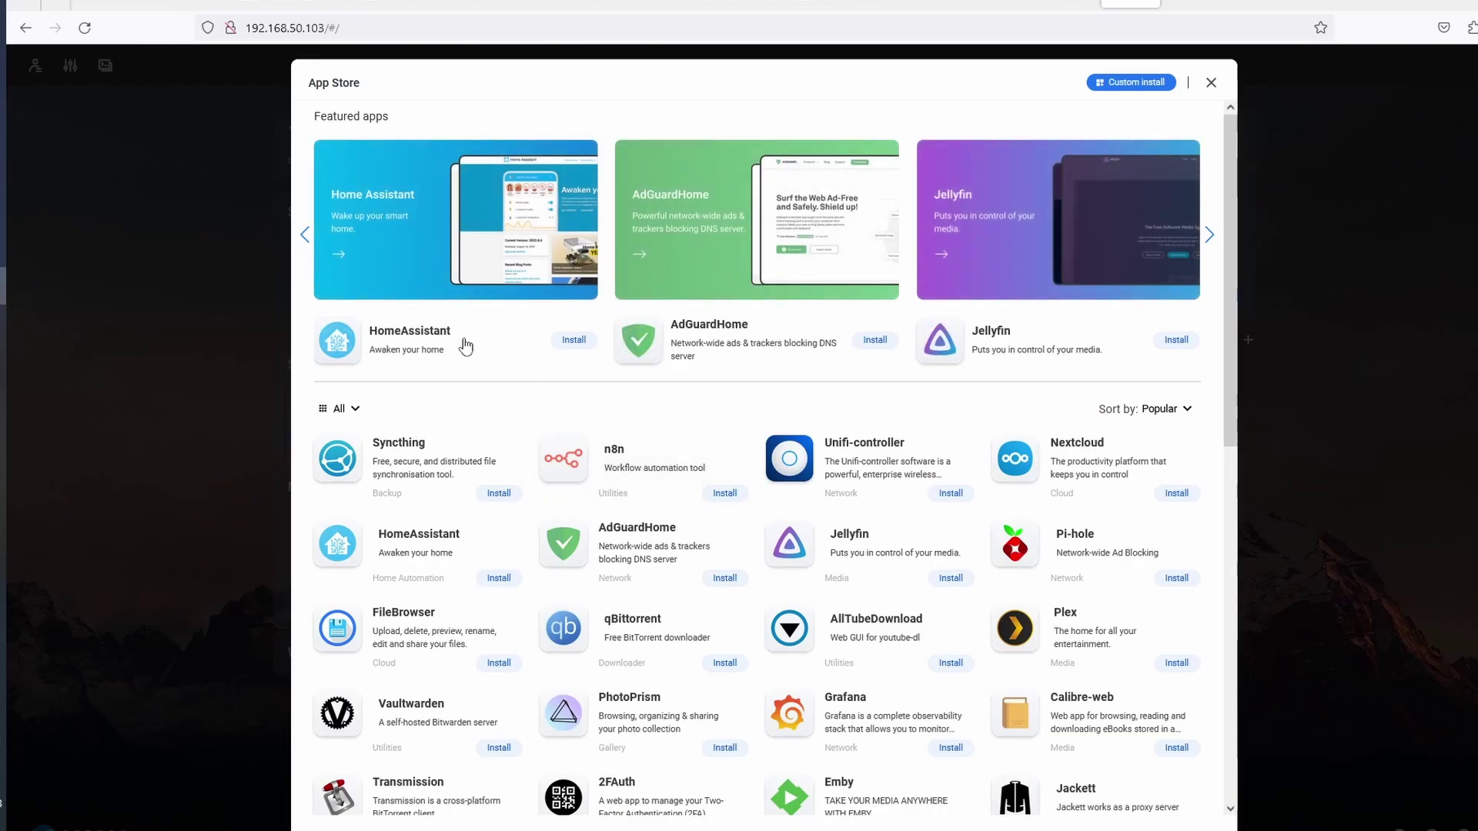
scroll(933, 377, down, 1)
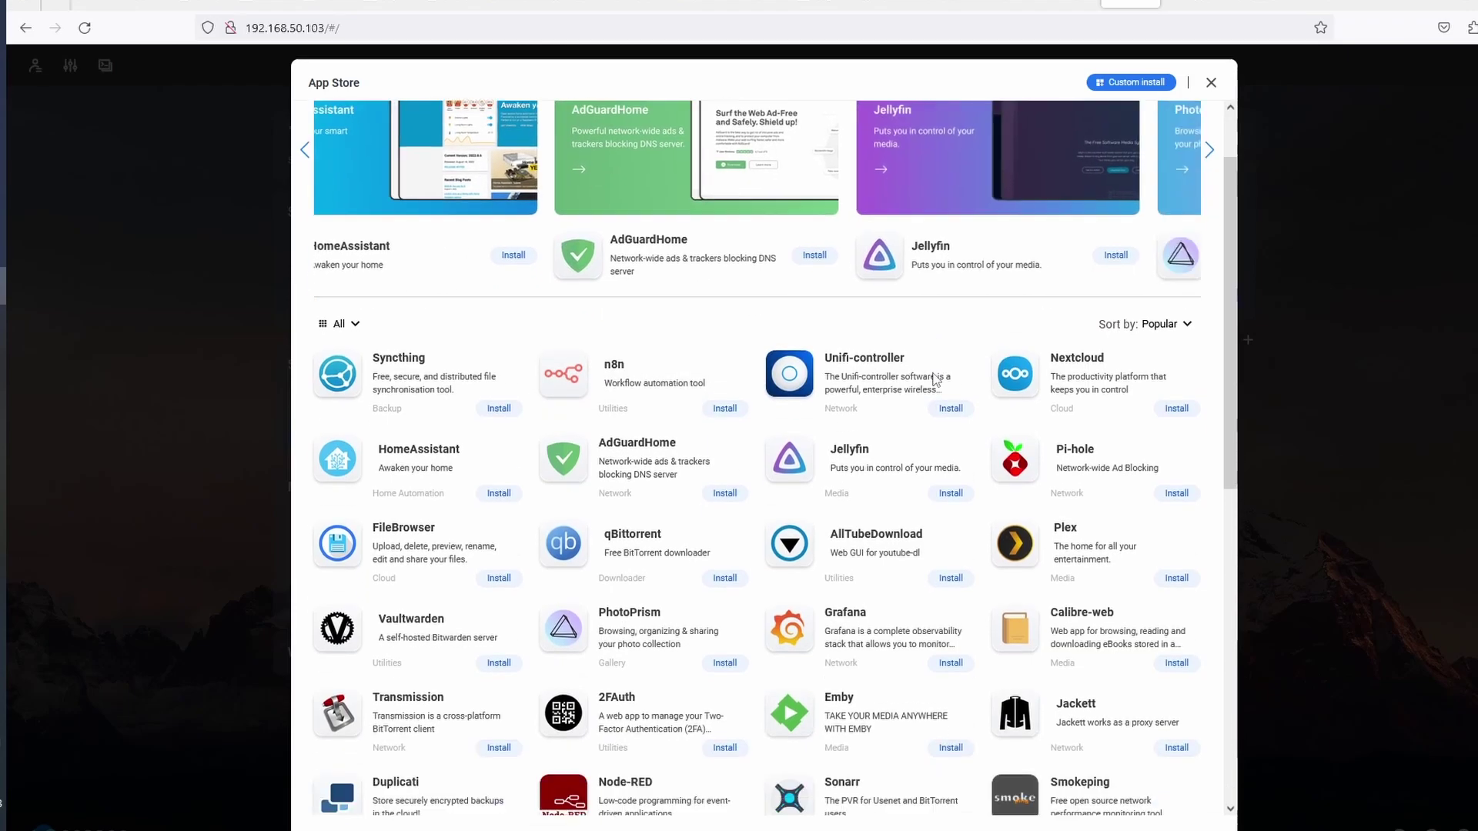
scroll(934, 379, down, 1)
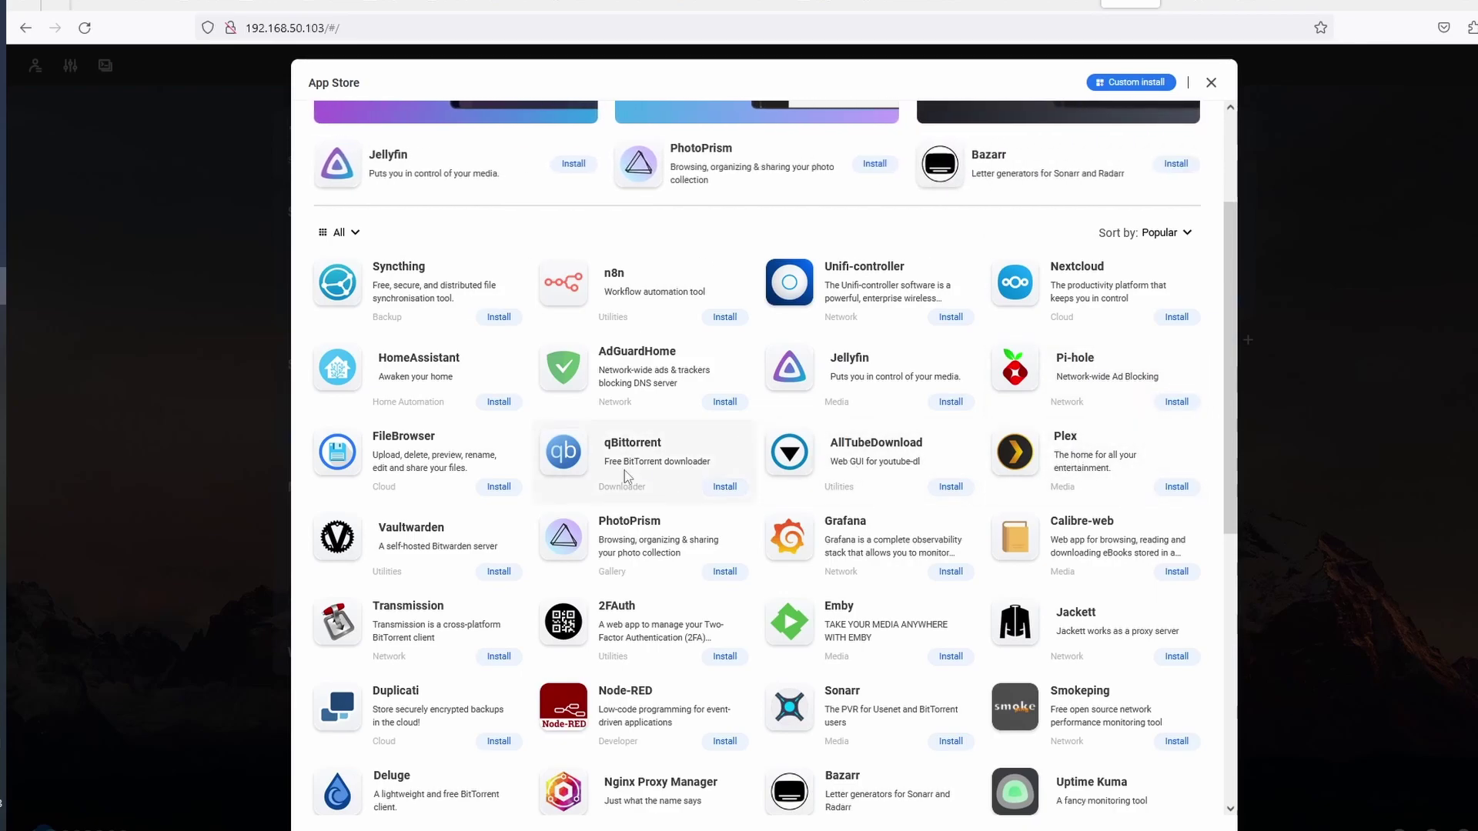
scroll(923, 562, down, 1)
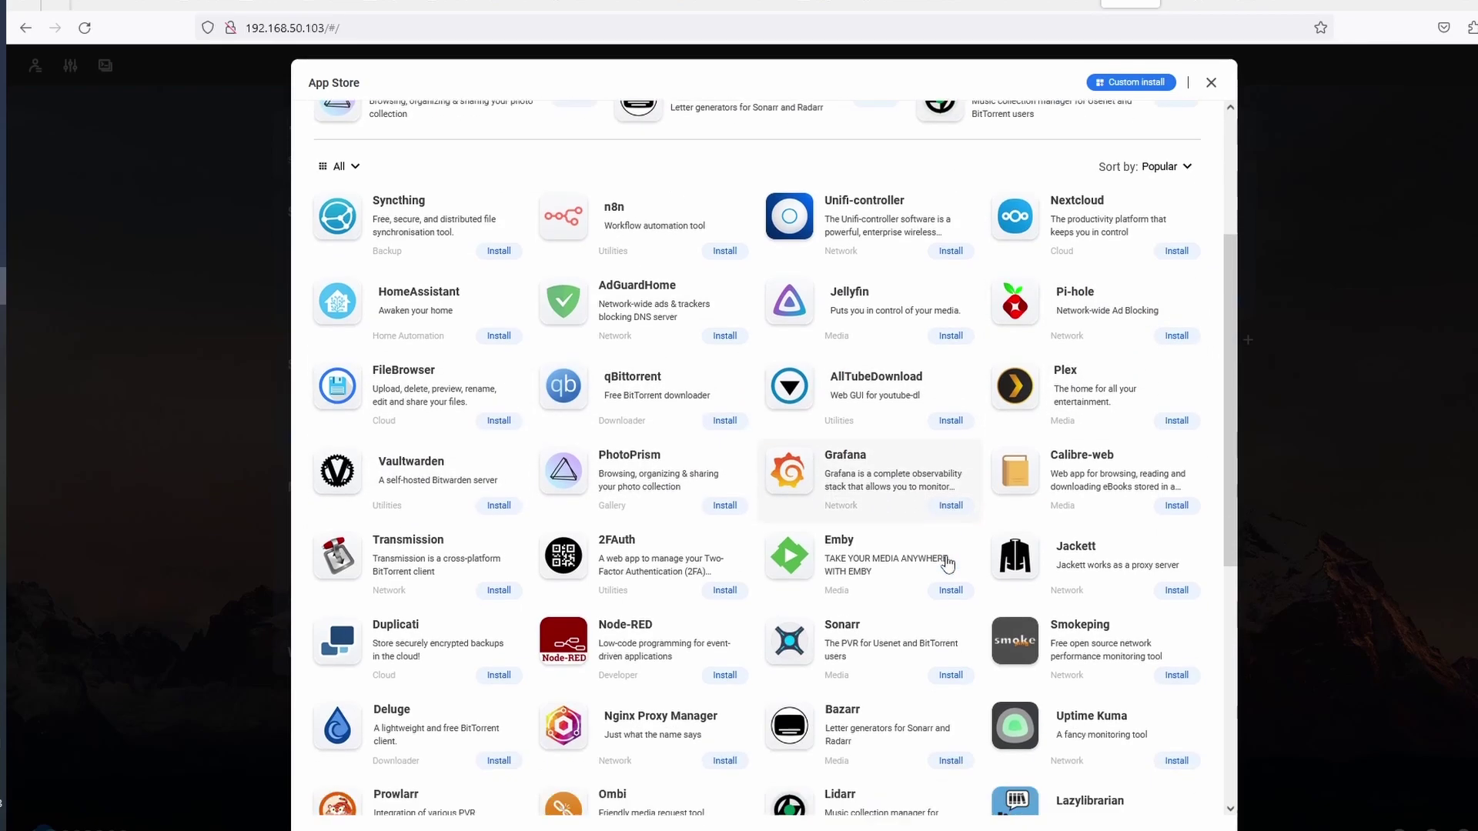
scroll(815, 558, down, 3)
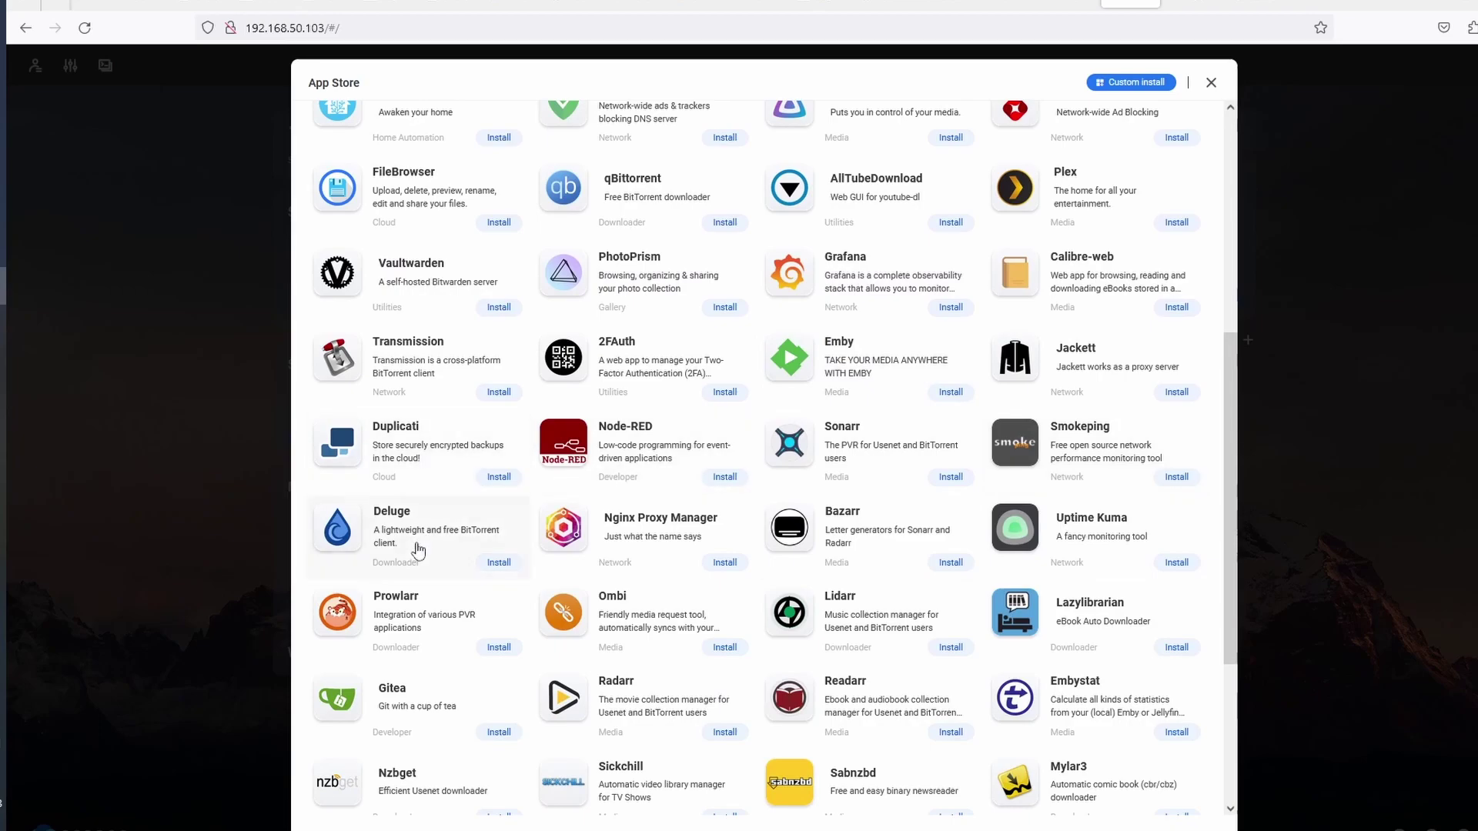
scroll(1061, 471, down, 3)
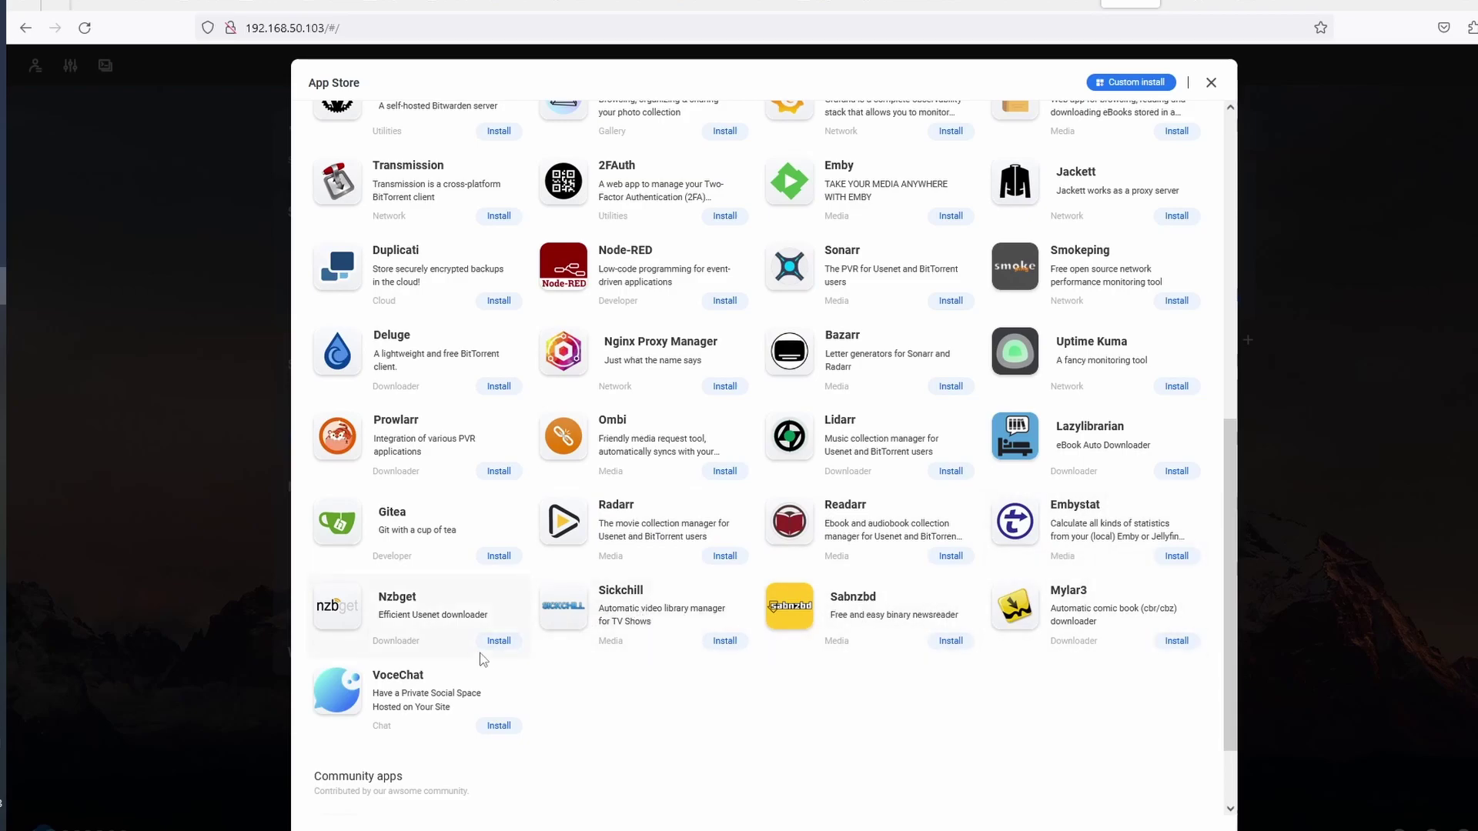
scroll(482, 659, up, 10)
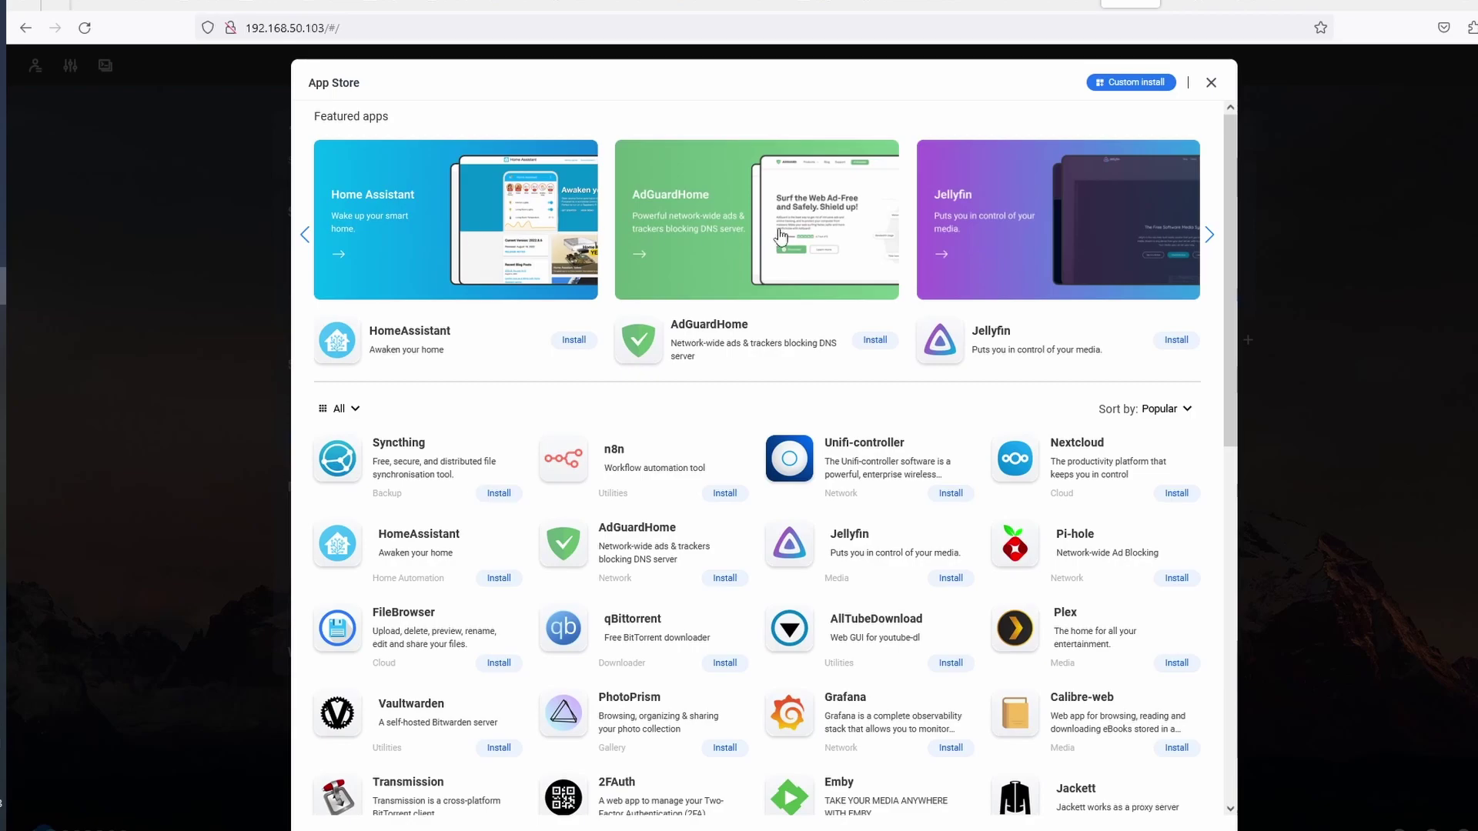
click(1209, 234)
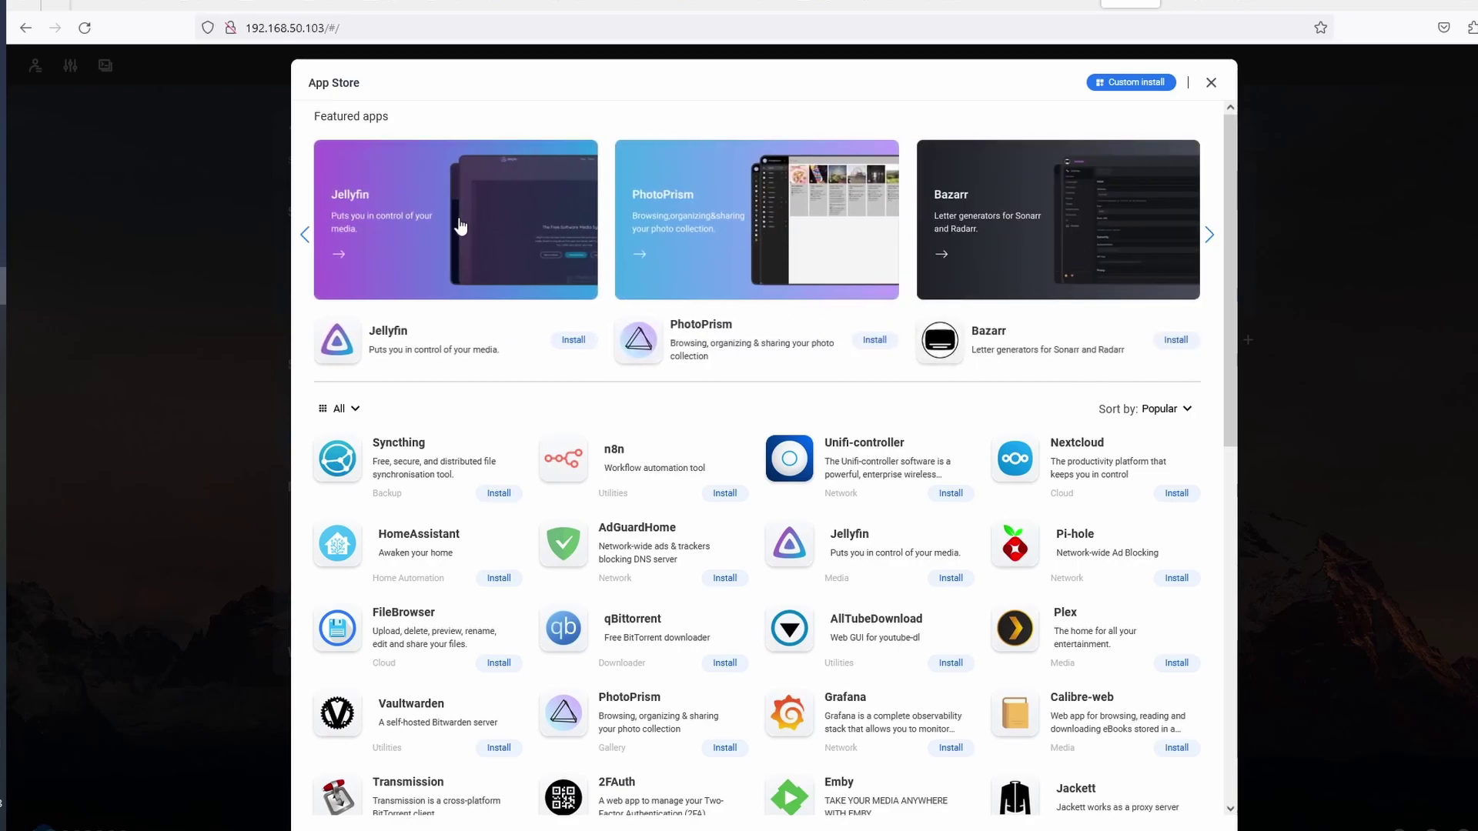
key(Escape)
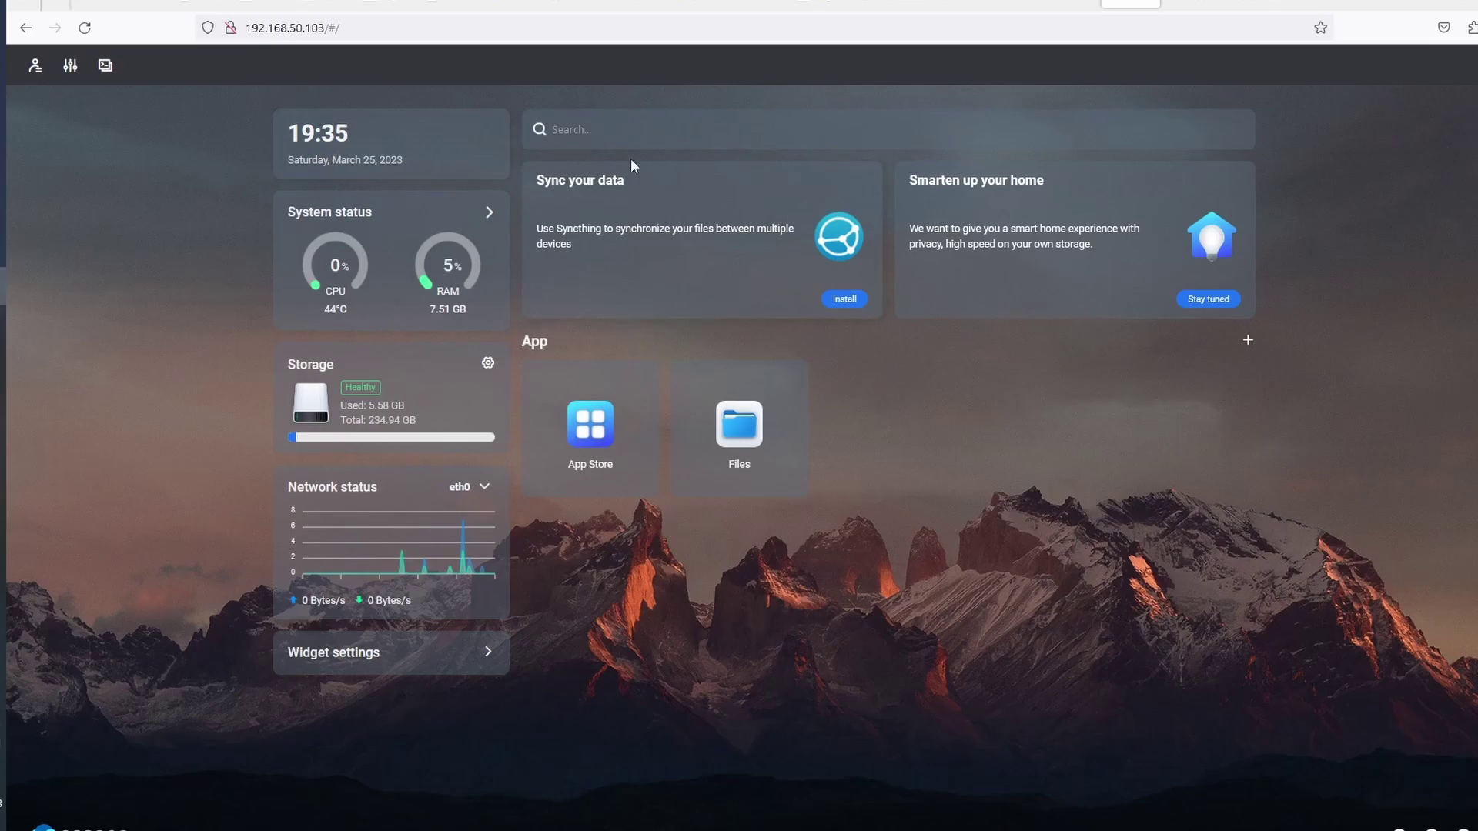
Search 'casa os' from the CasaOS dashboard, then clear the search box
click(624, 139)
text(casa os)
key(Return)
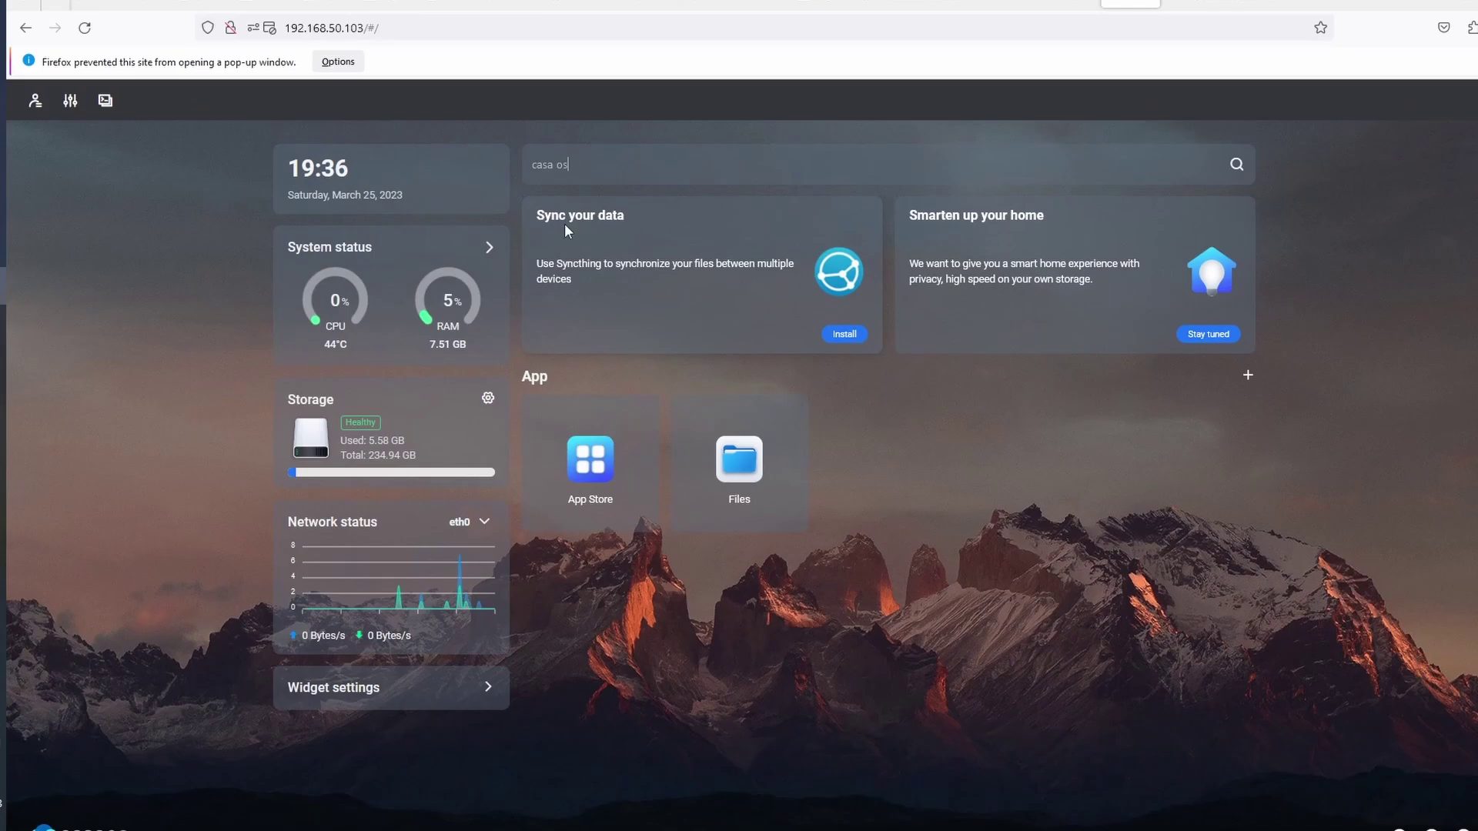
key(ctrl+a)
key(BackSpace)
Check the Account, dashboard Settings and Widget popovers, then open the App Store
click(31, 108)
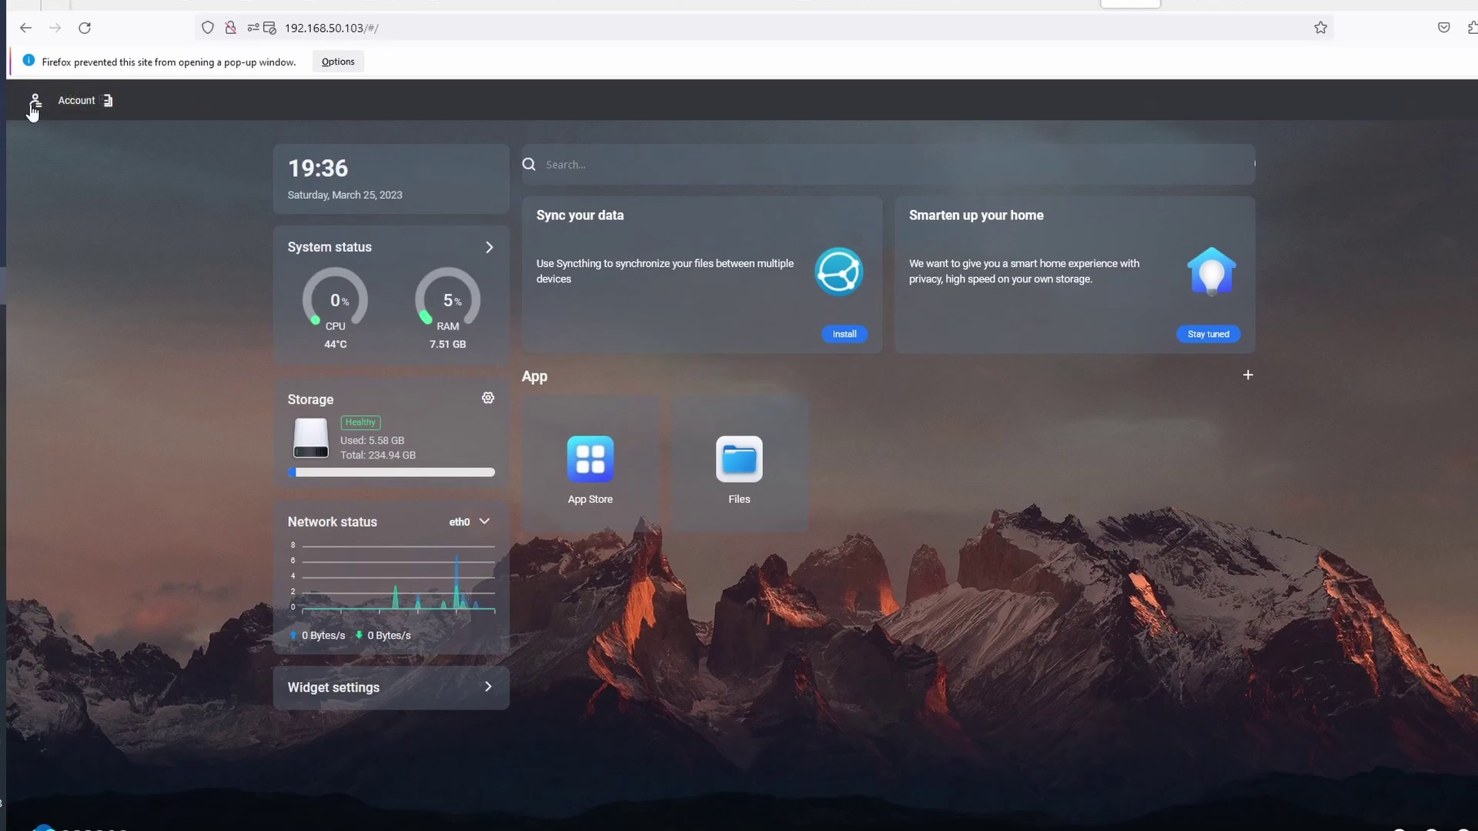
click(31, 108)
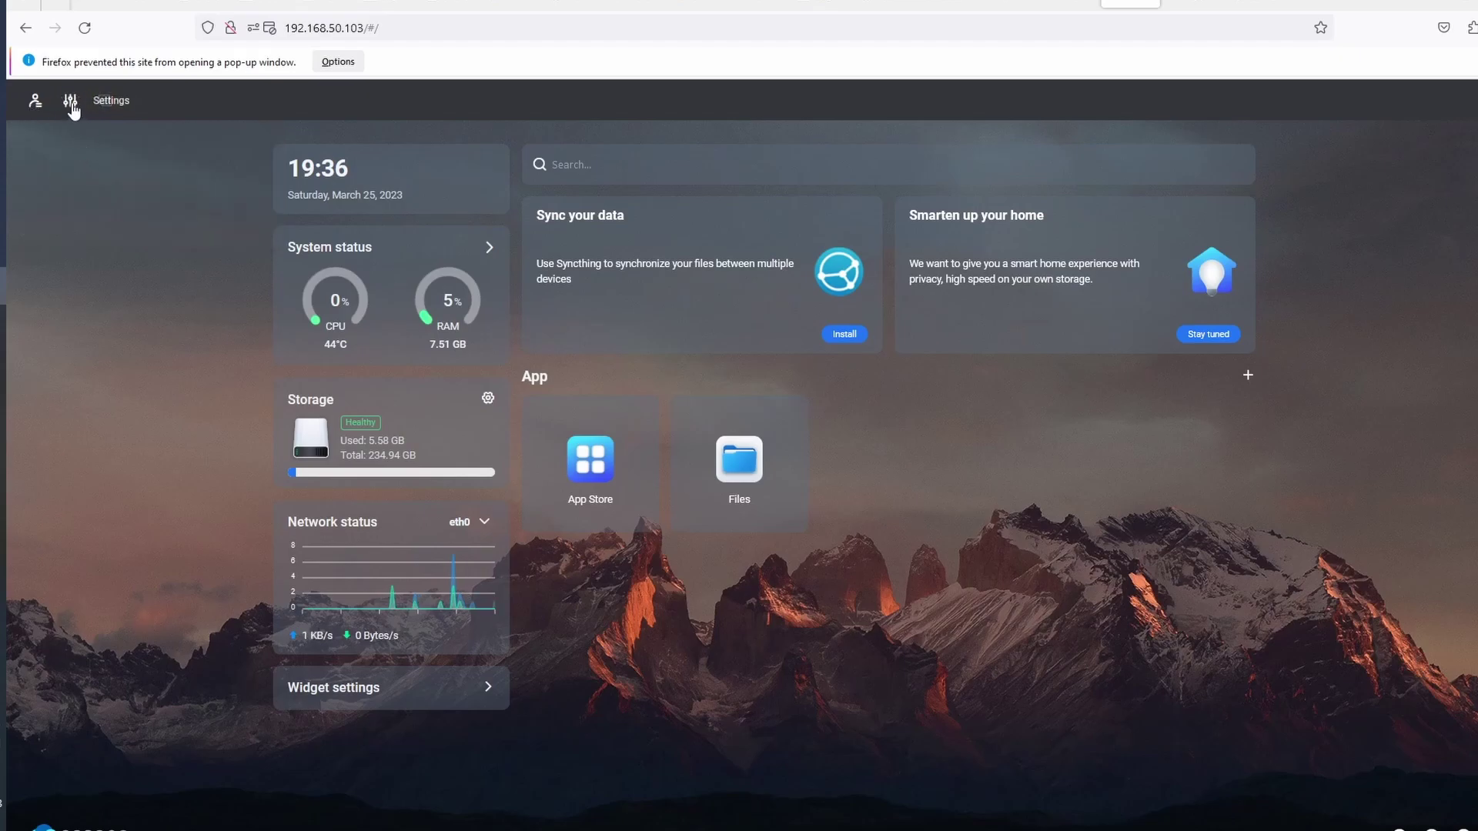
click(71, 100)
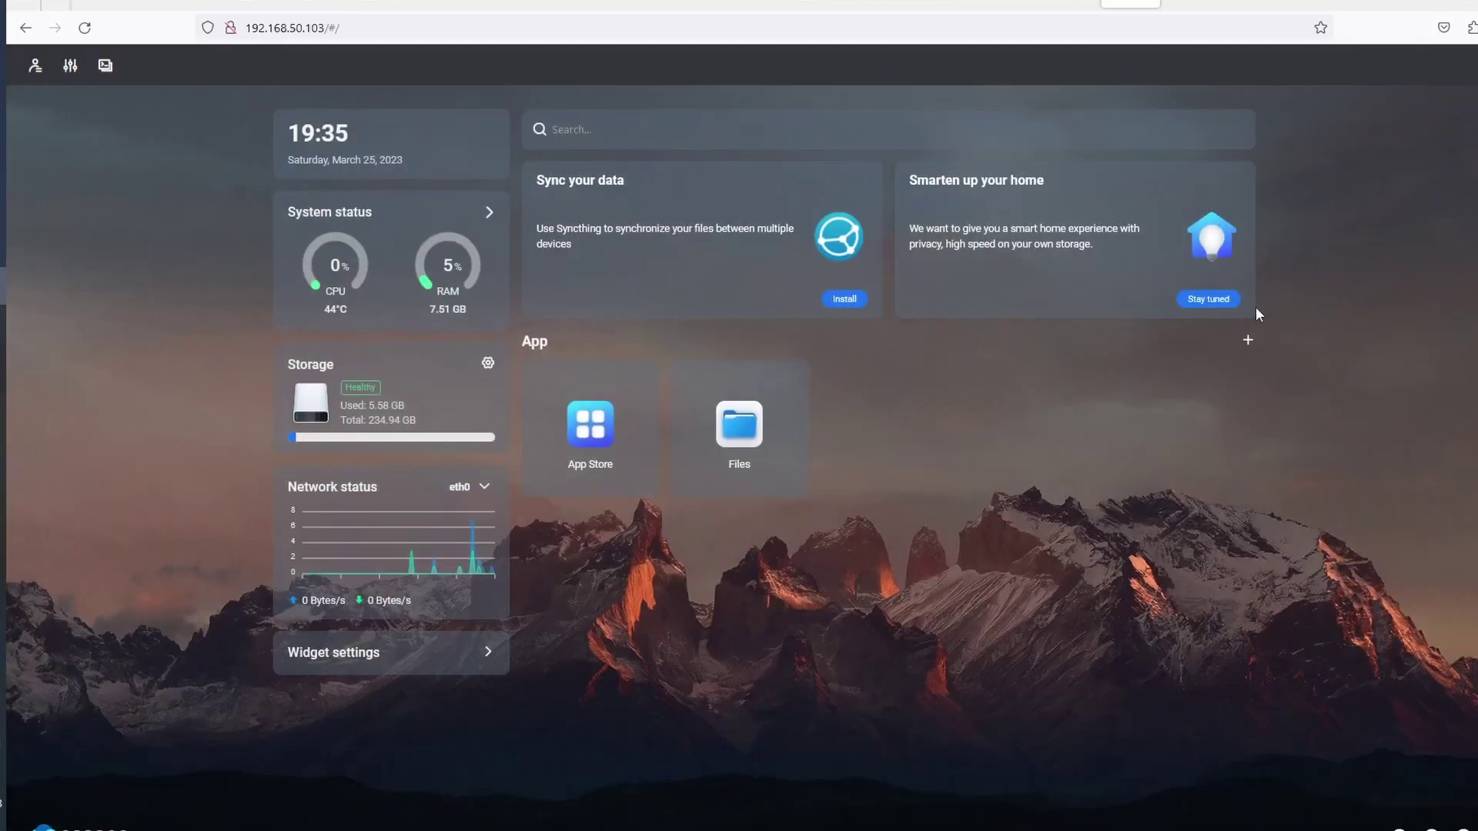
click(470, 659)
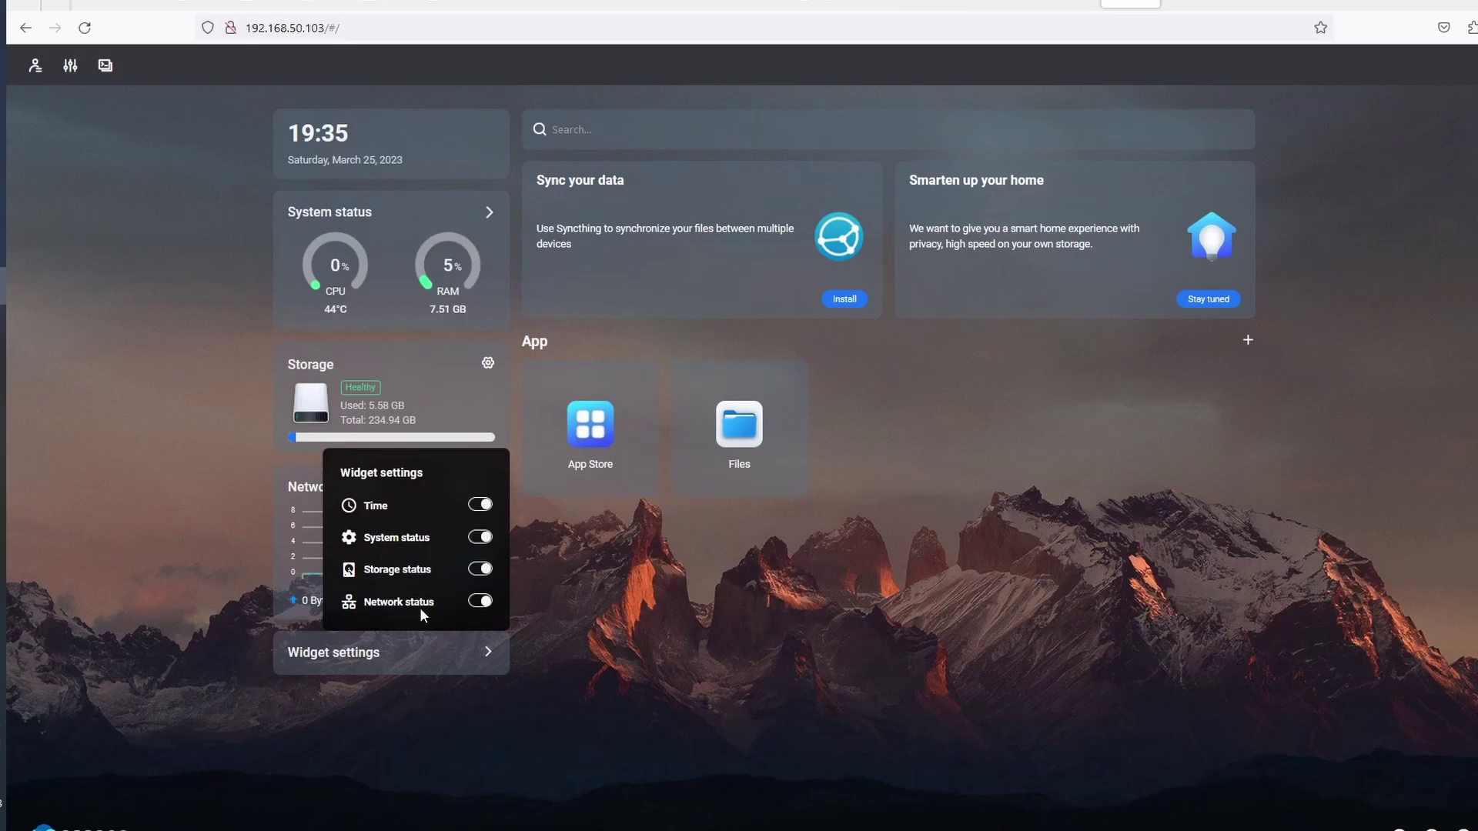
click(605, 627)
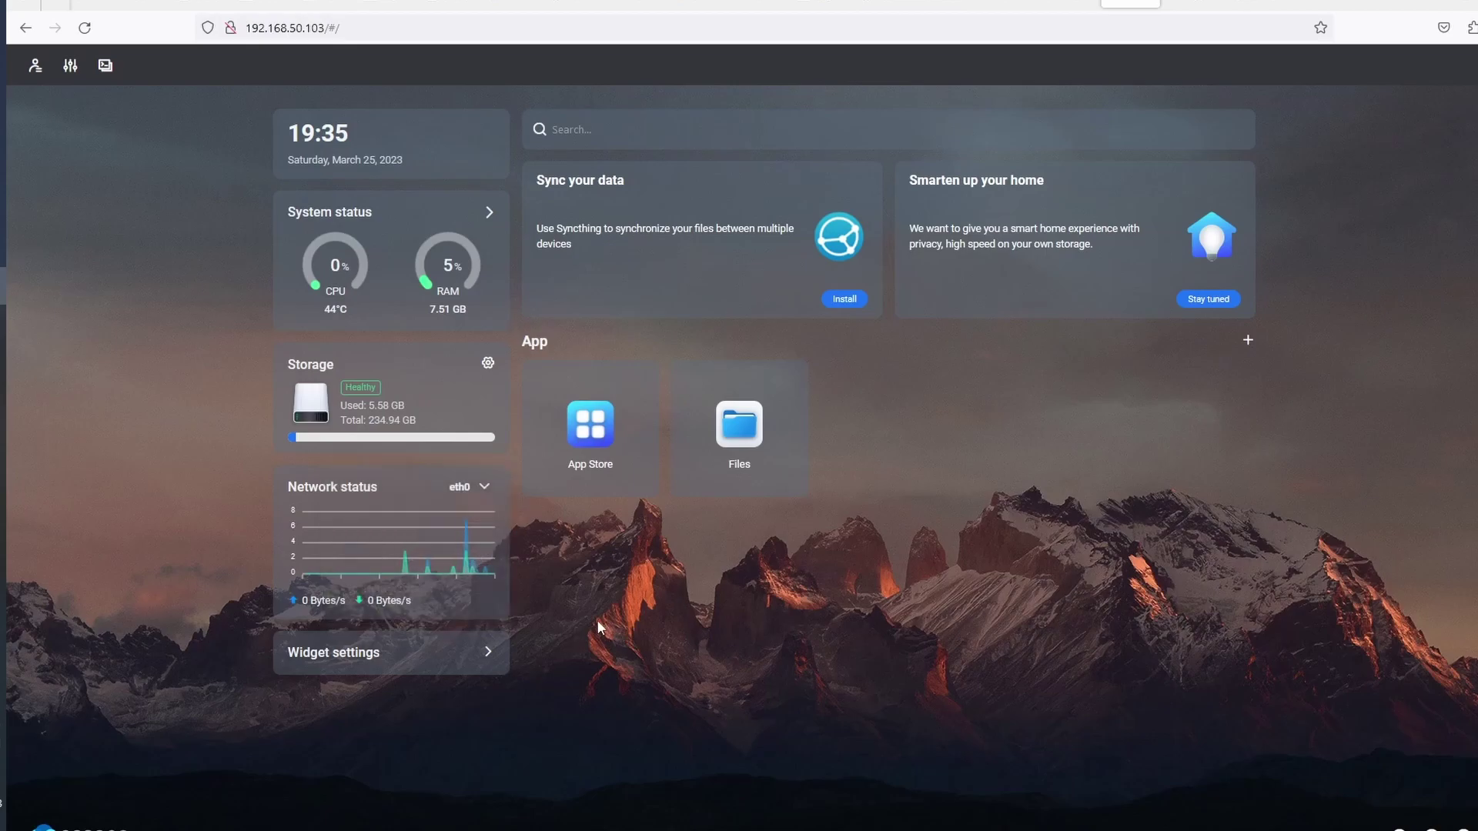
click(591, 425)
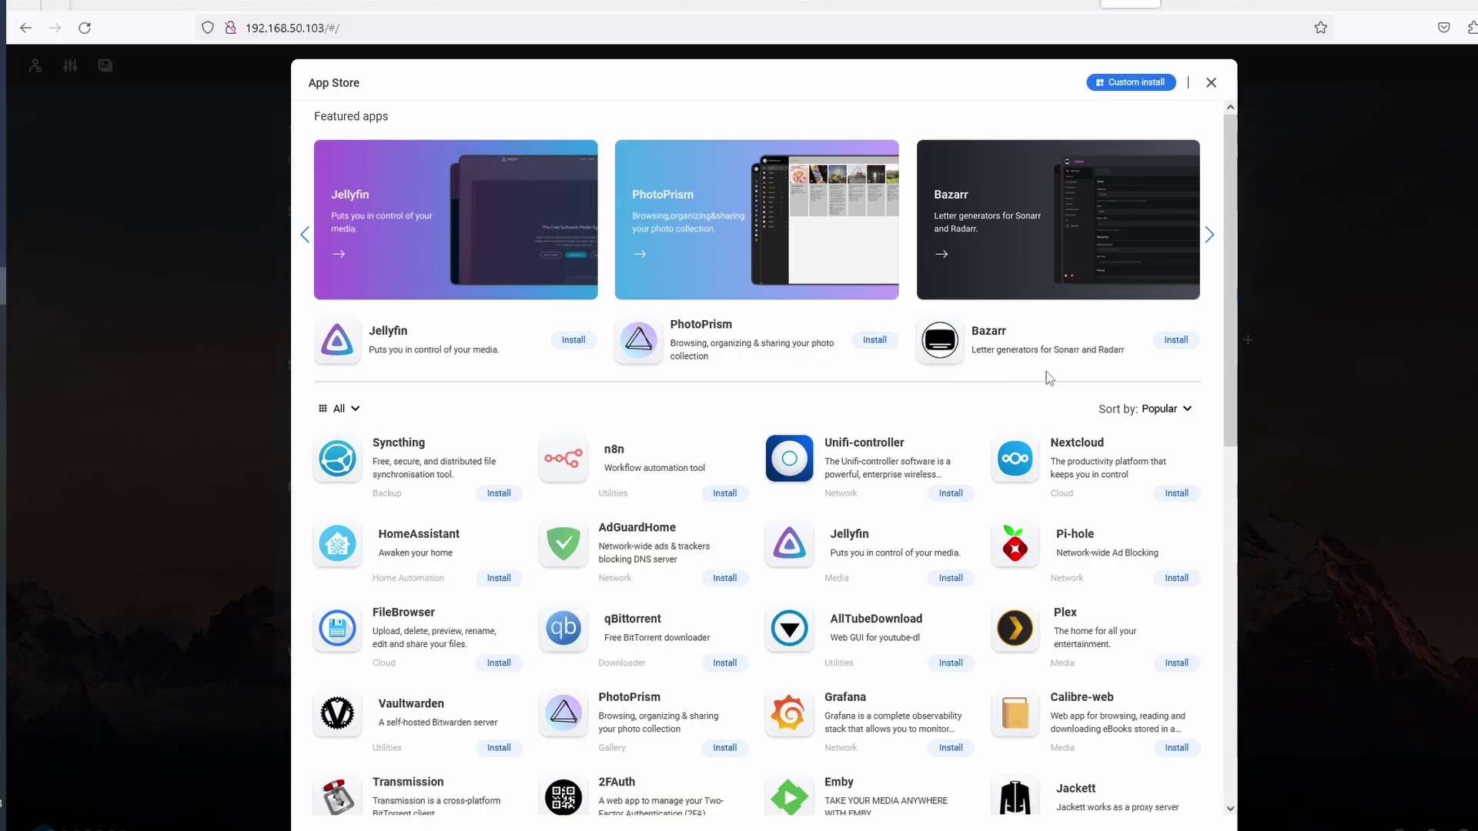
click(1209, 235)
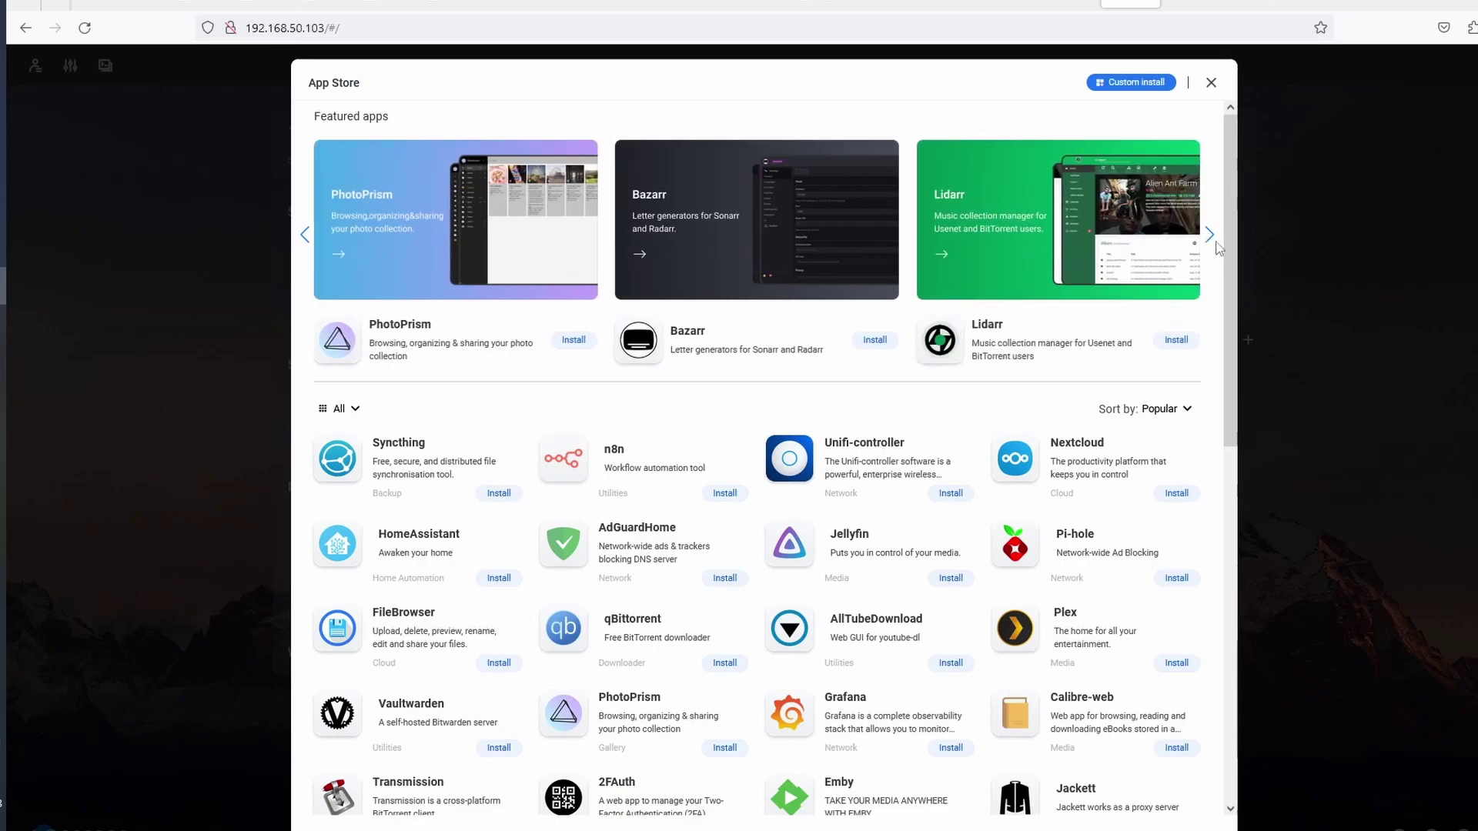
click(1211, 82)
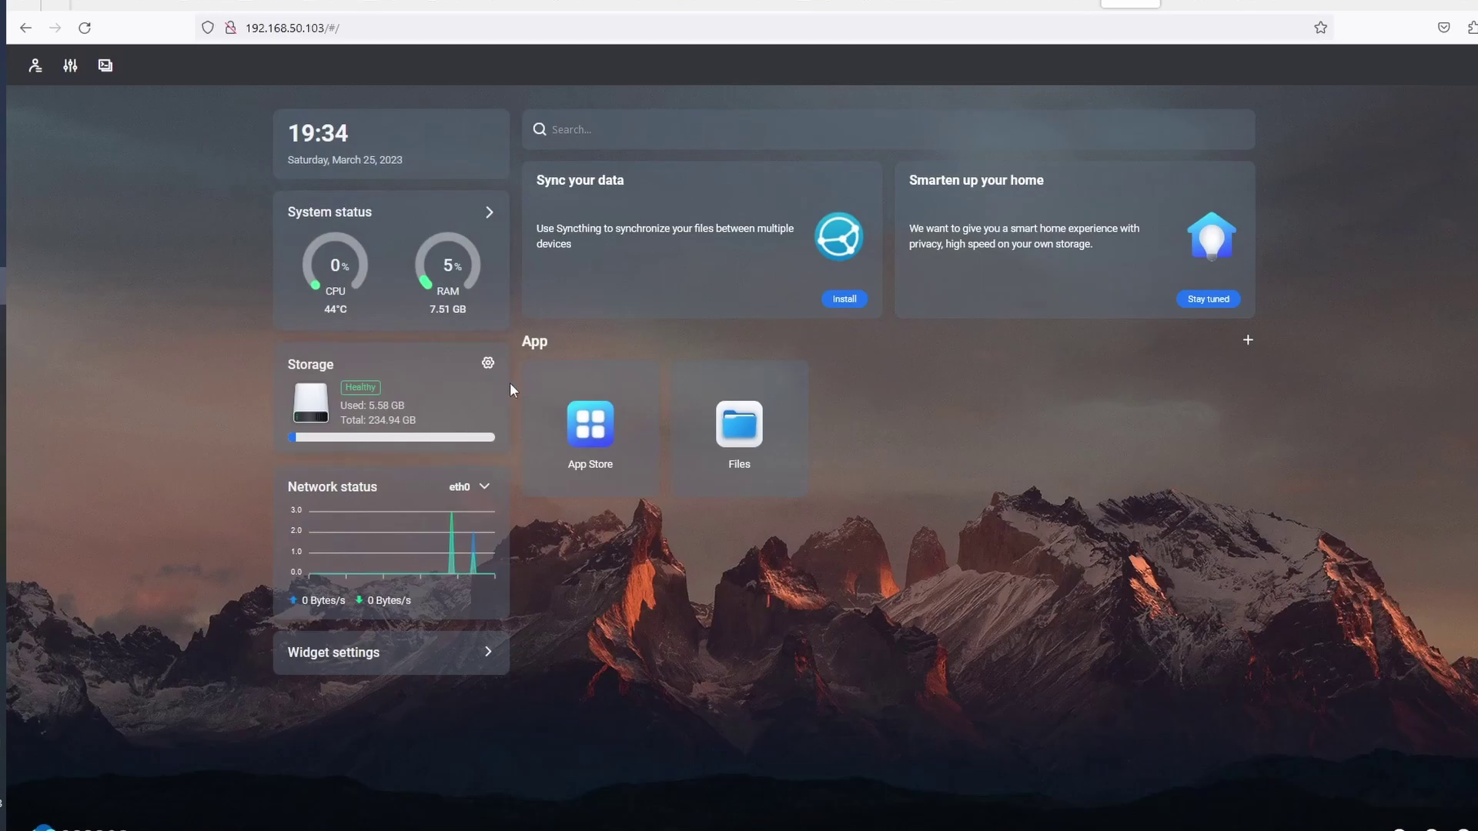
click(487, 363)
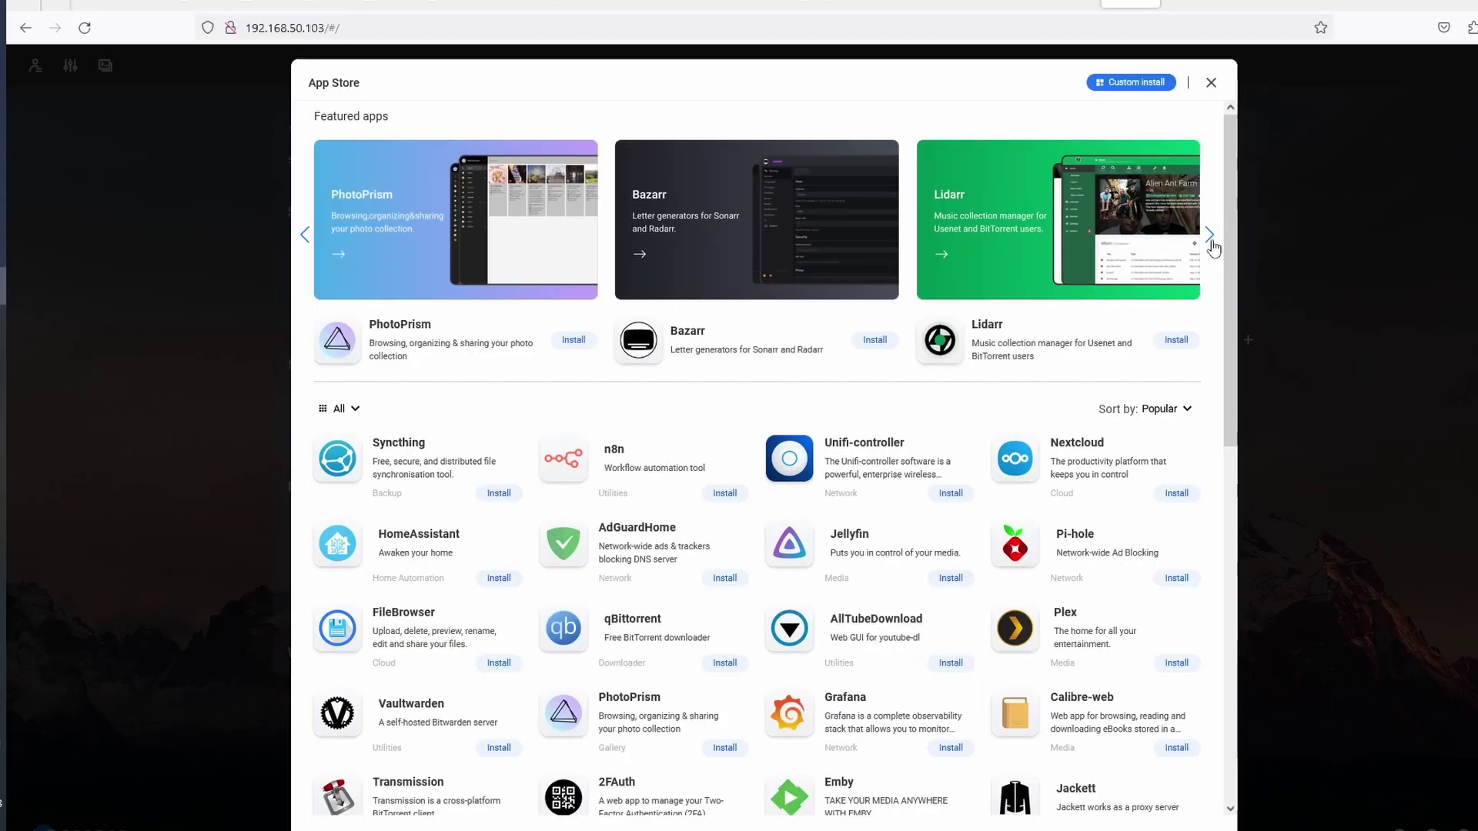
click(1210, 83)
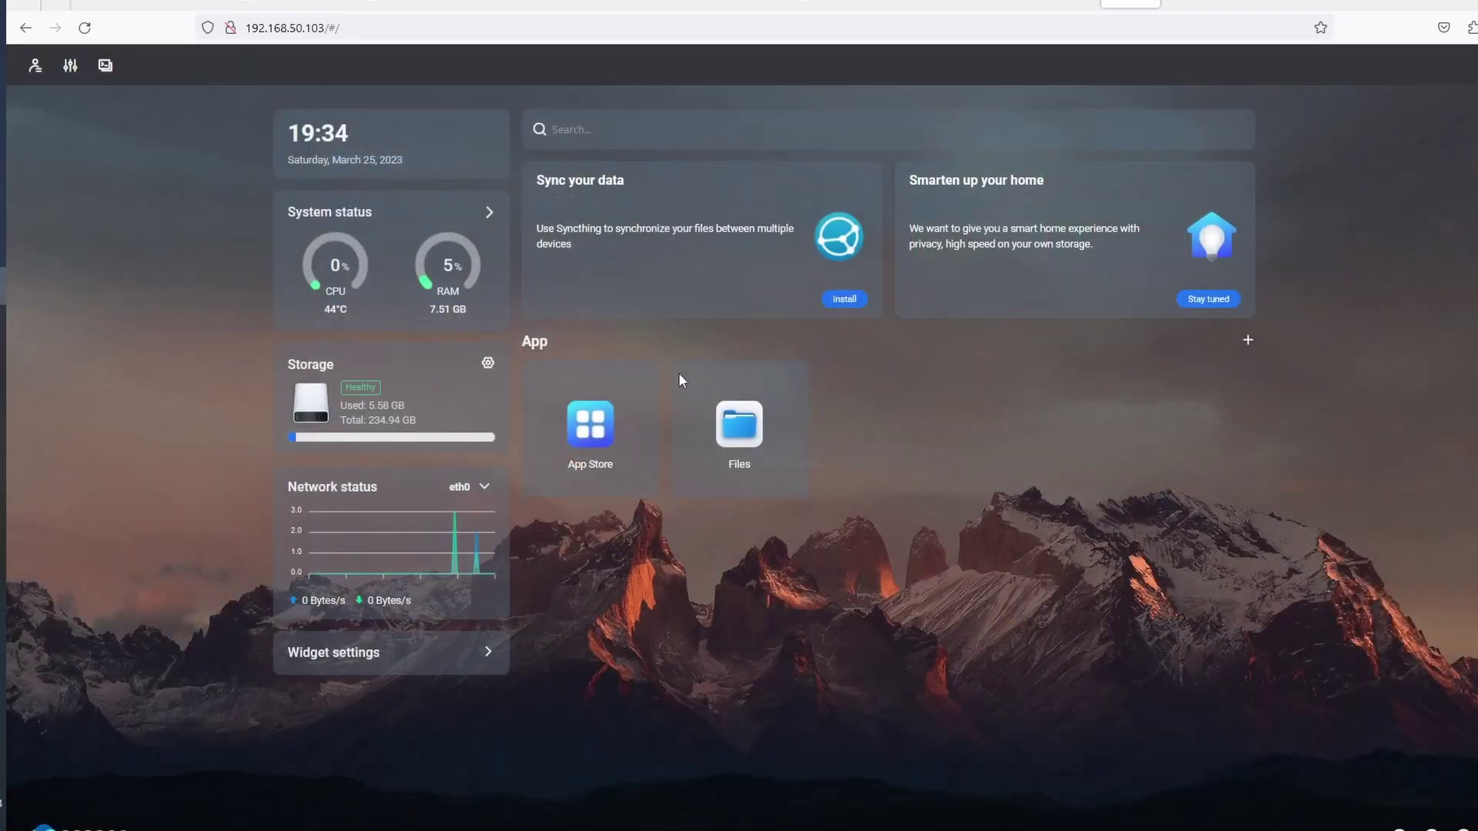
click(611, 454)
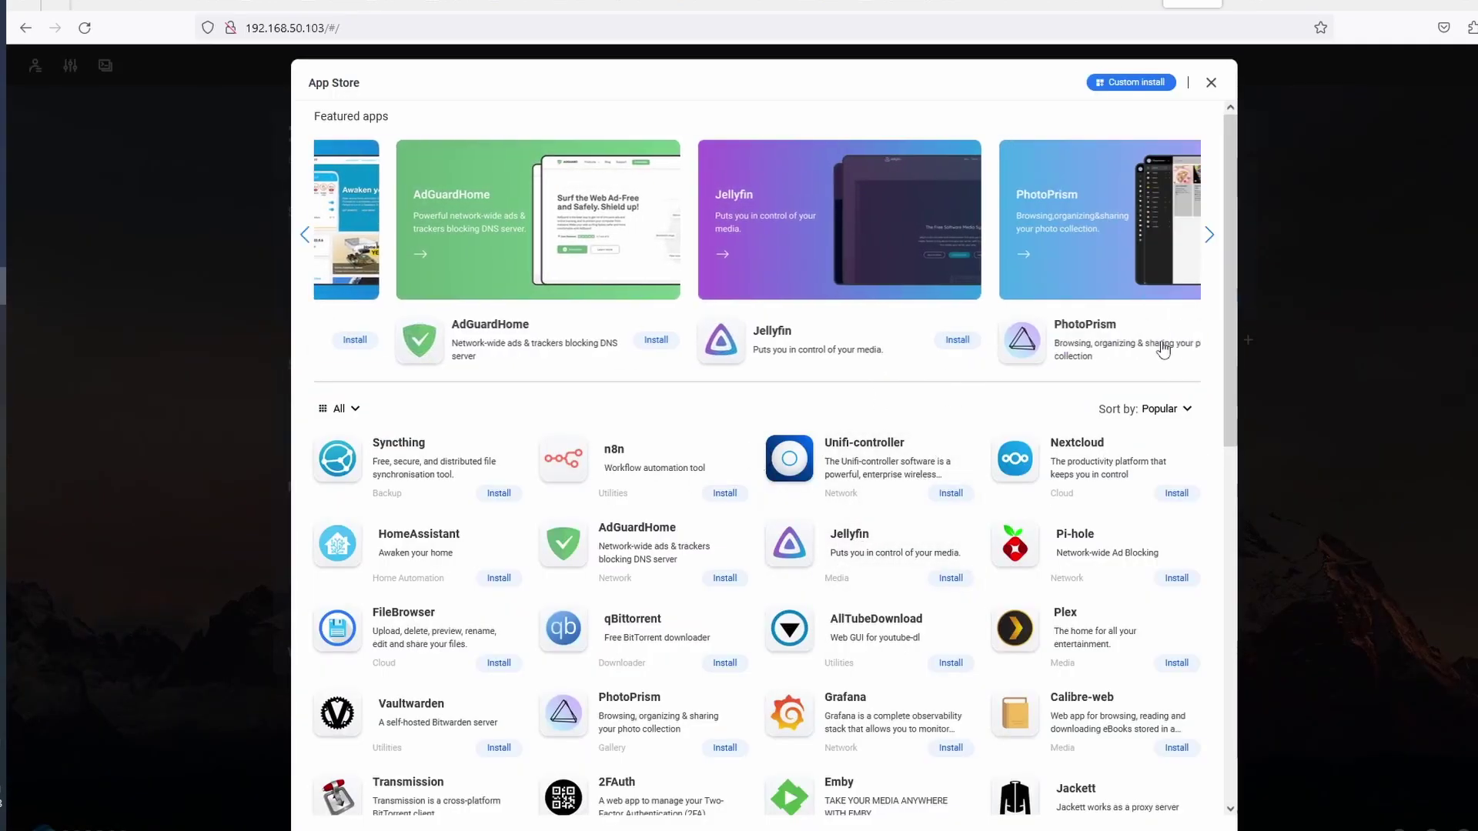
Install Jellyfin from the App Store's featured apps
click(950, 578)
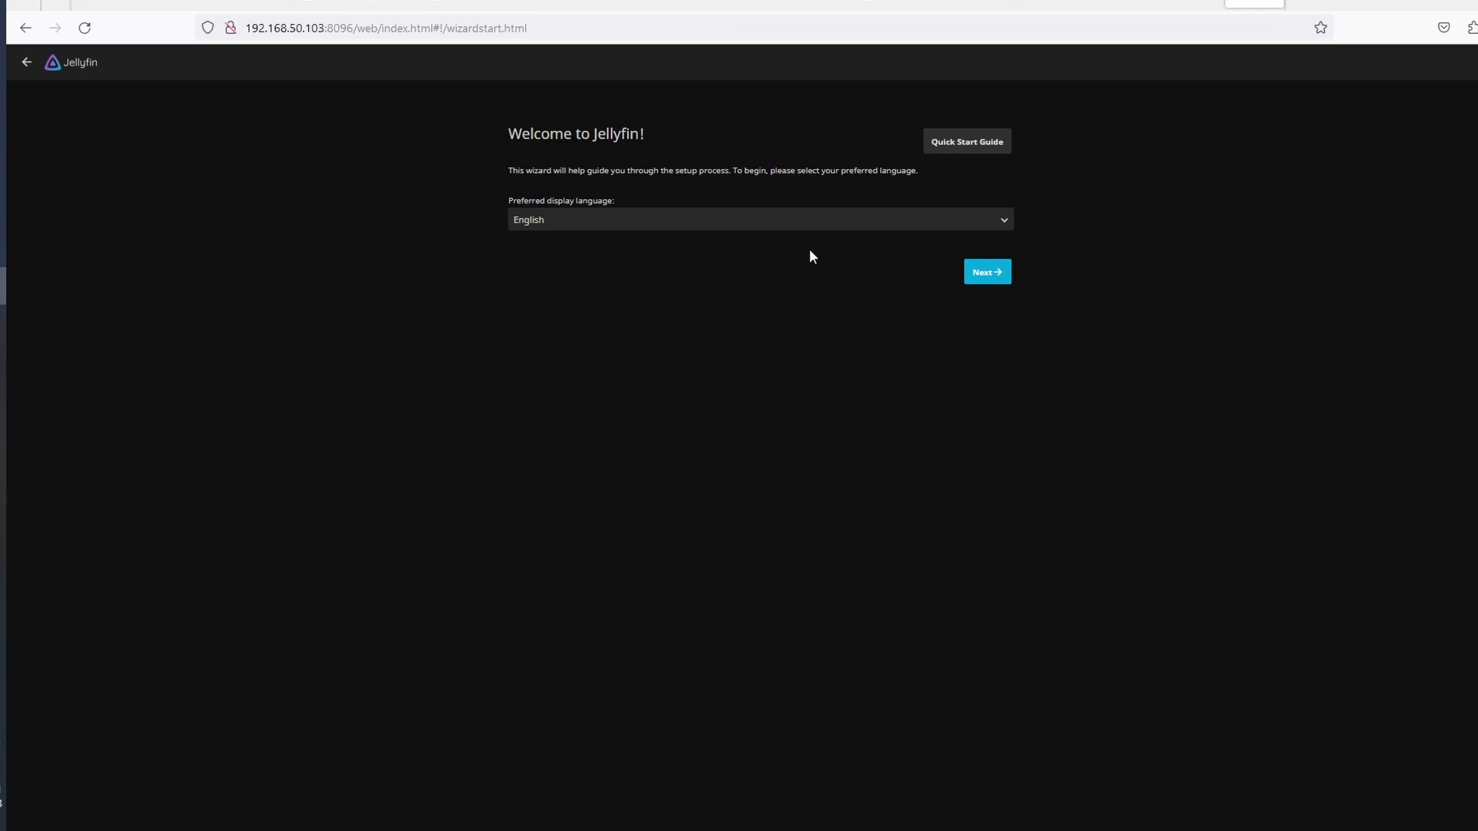
Keep English and submit the Jellyfin admin account with its confirmed password
click(988, 272)
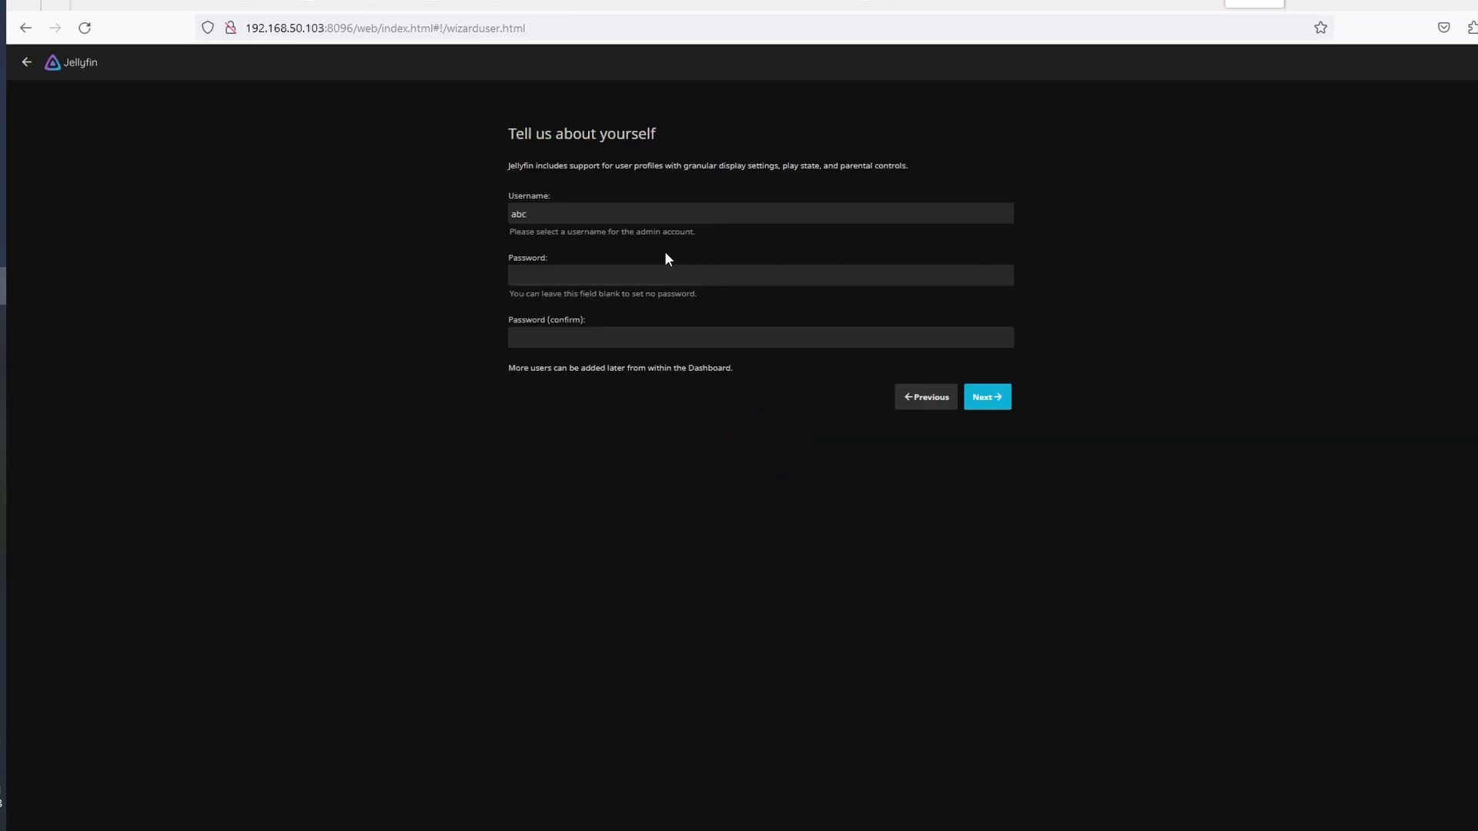
click(562, 340)
text(****)
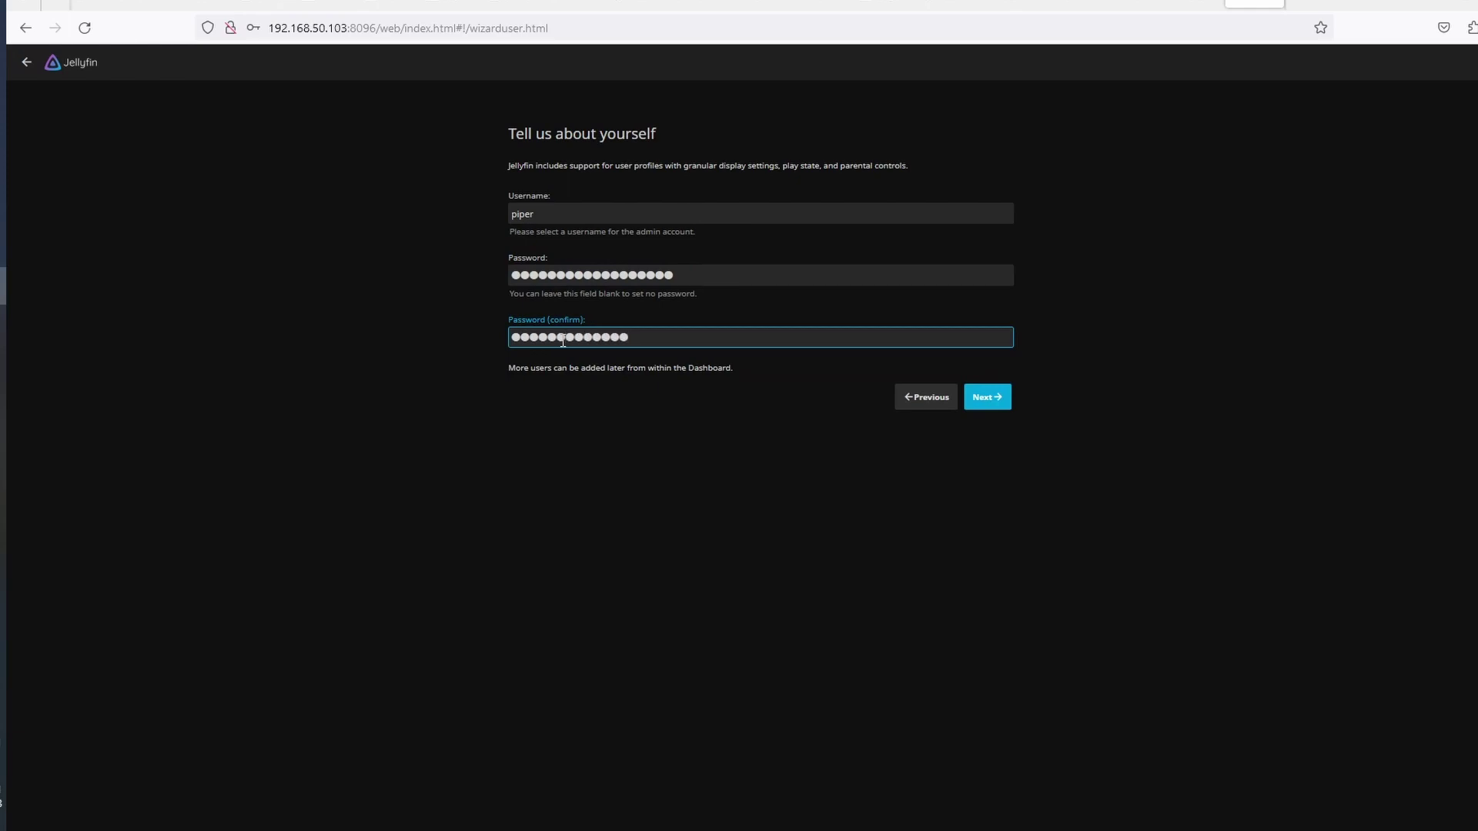
click(990, 400)
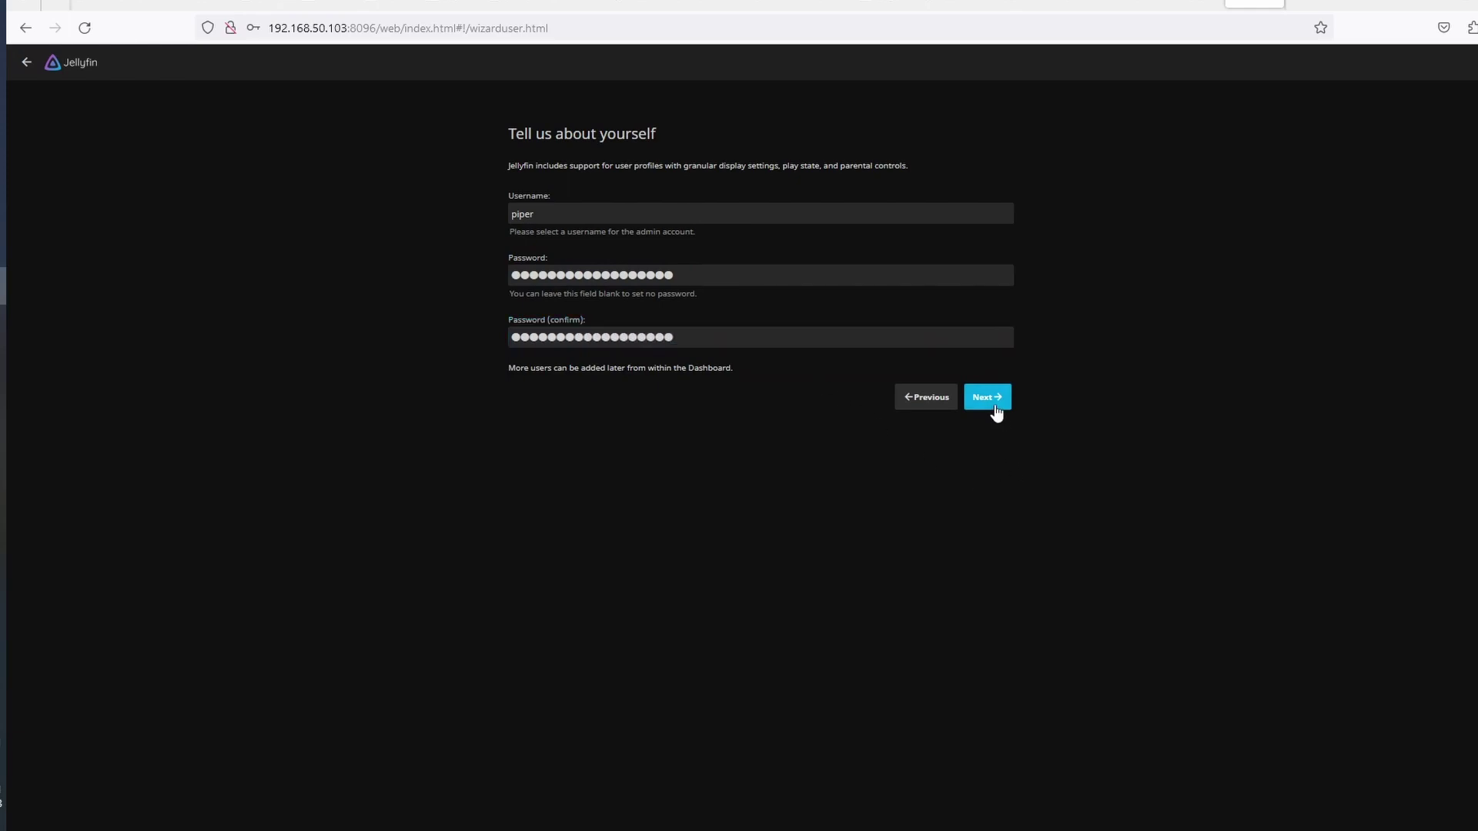
click(471, 234)
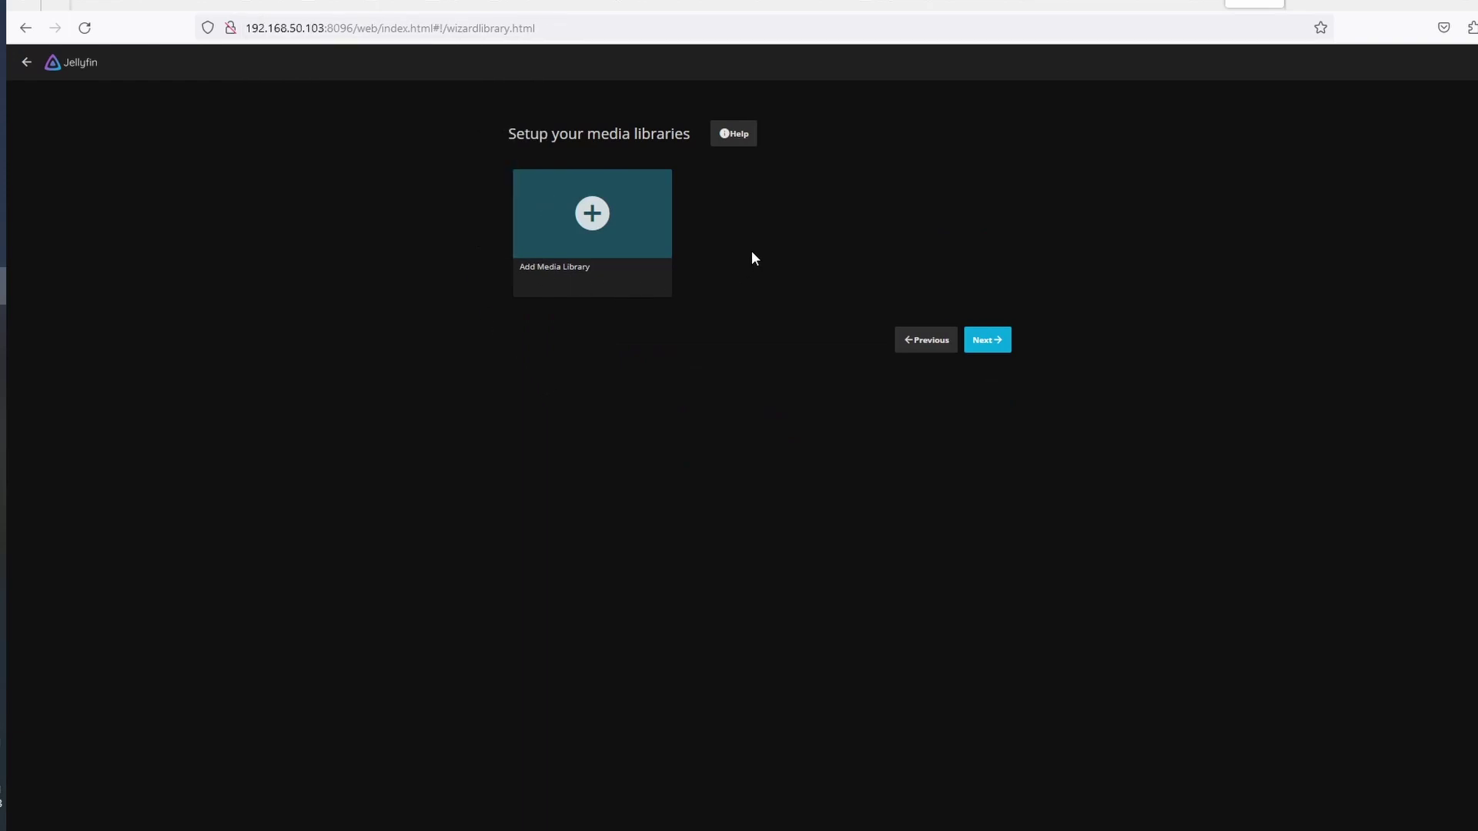
Add a Movies content-type library and begin adding its /Media/Movies folder
click(611, 243)
click(971, 210)
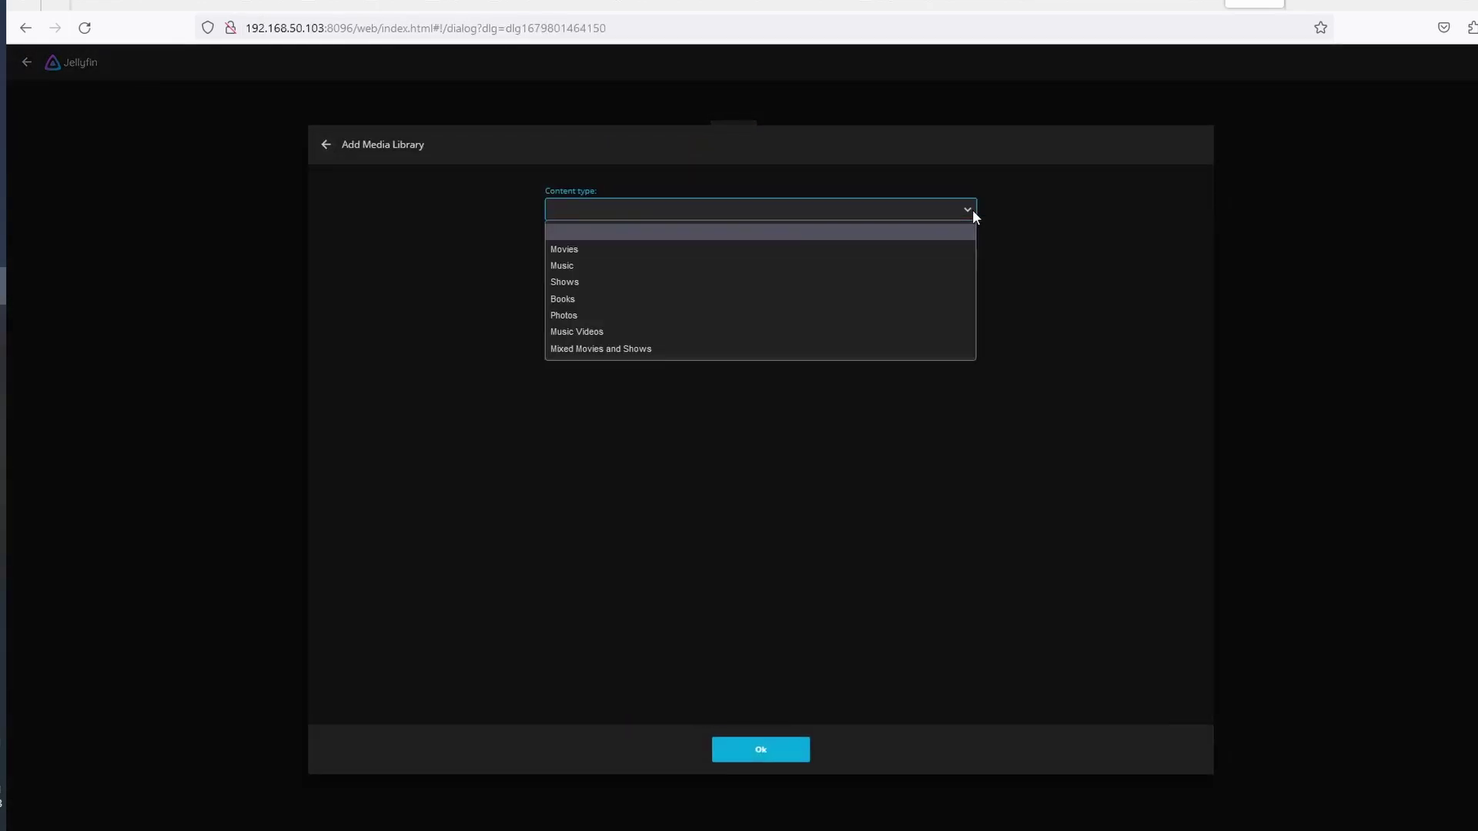
click(613, 247)
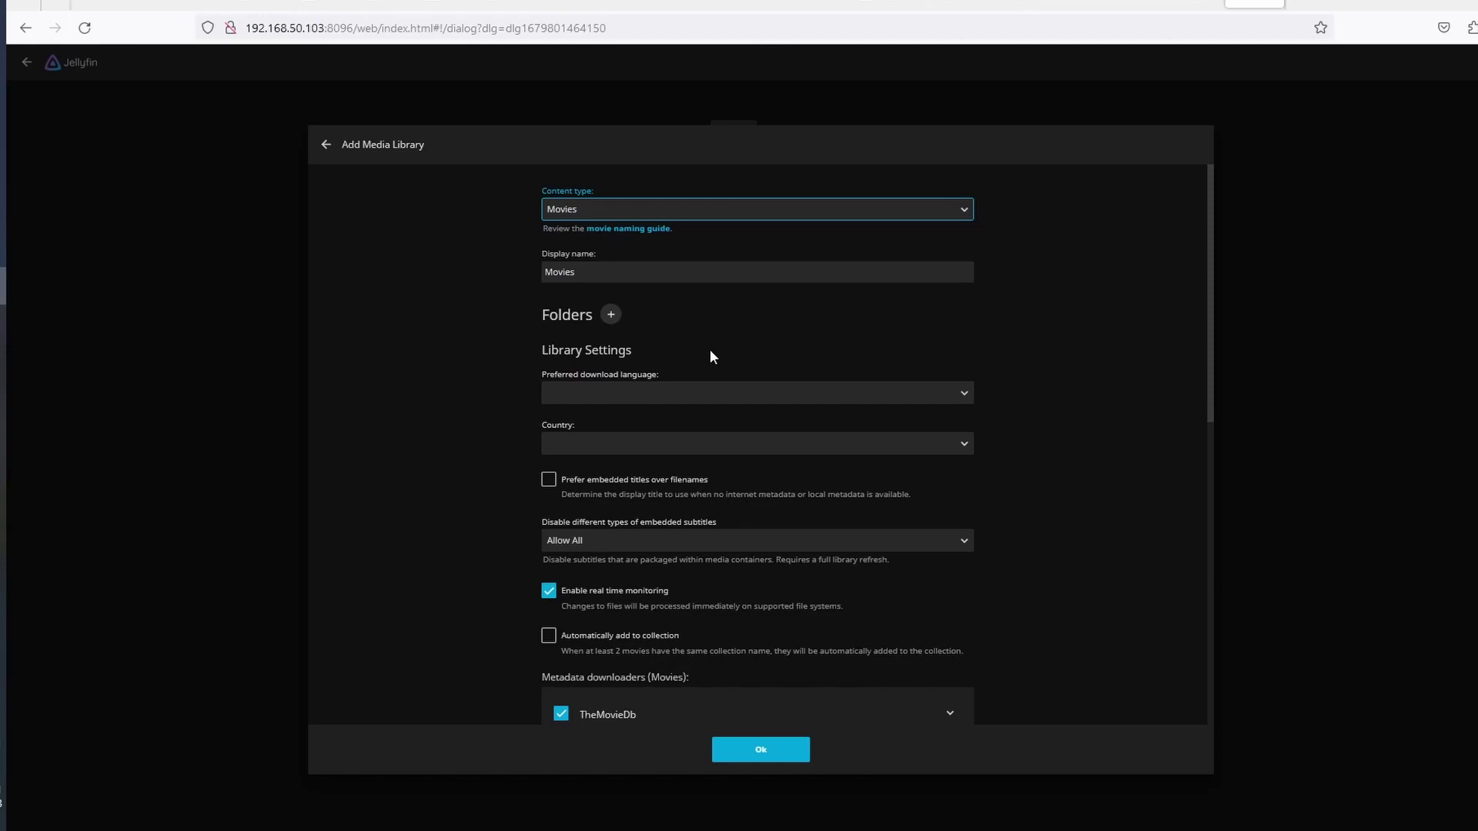
click(610, 317)
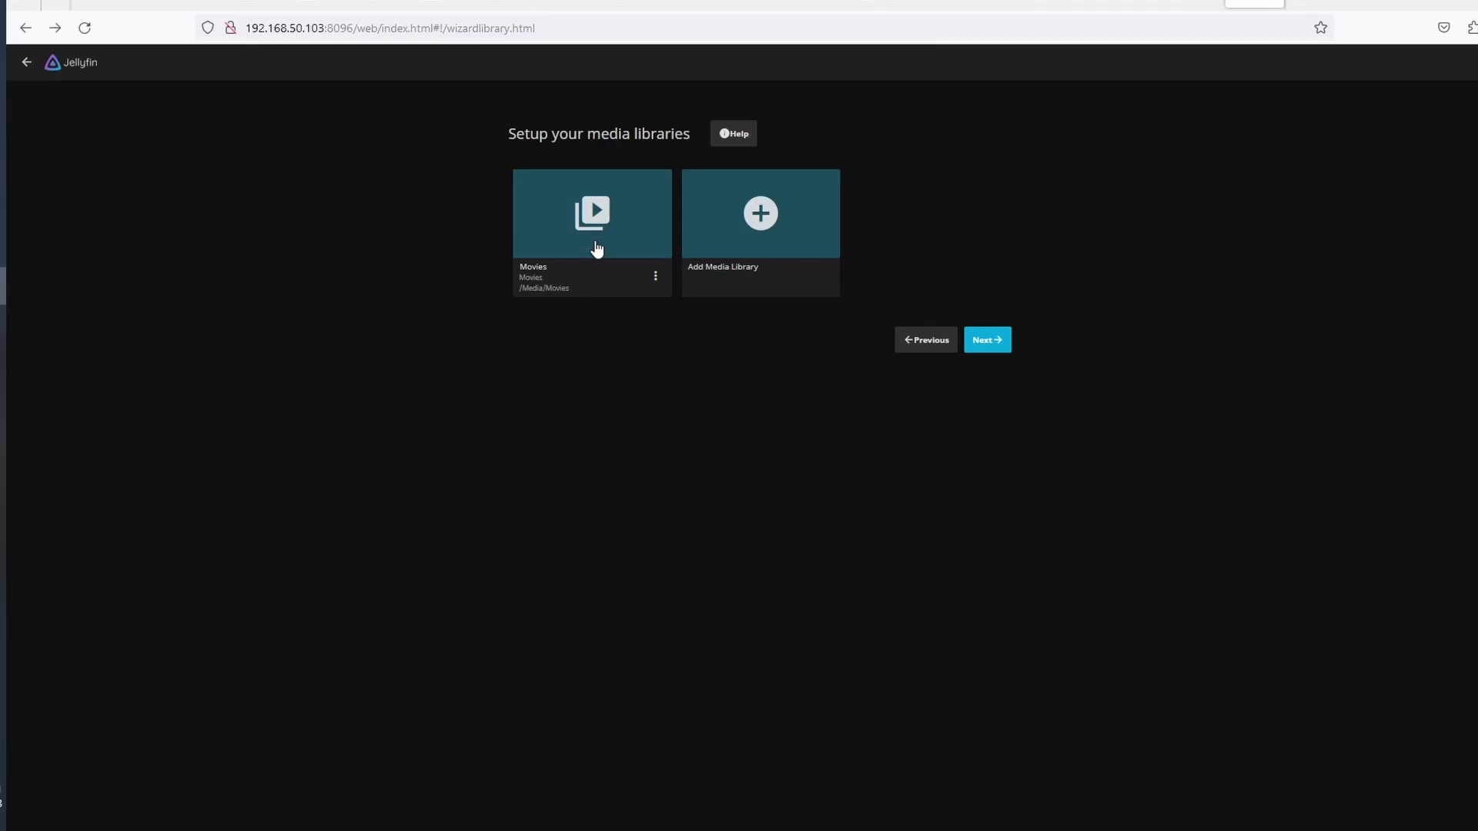
Open CasaOS Files and browse to DATA > Media > Movies
click(1199, 5)
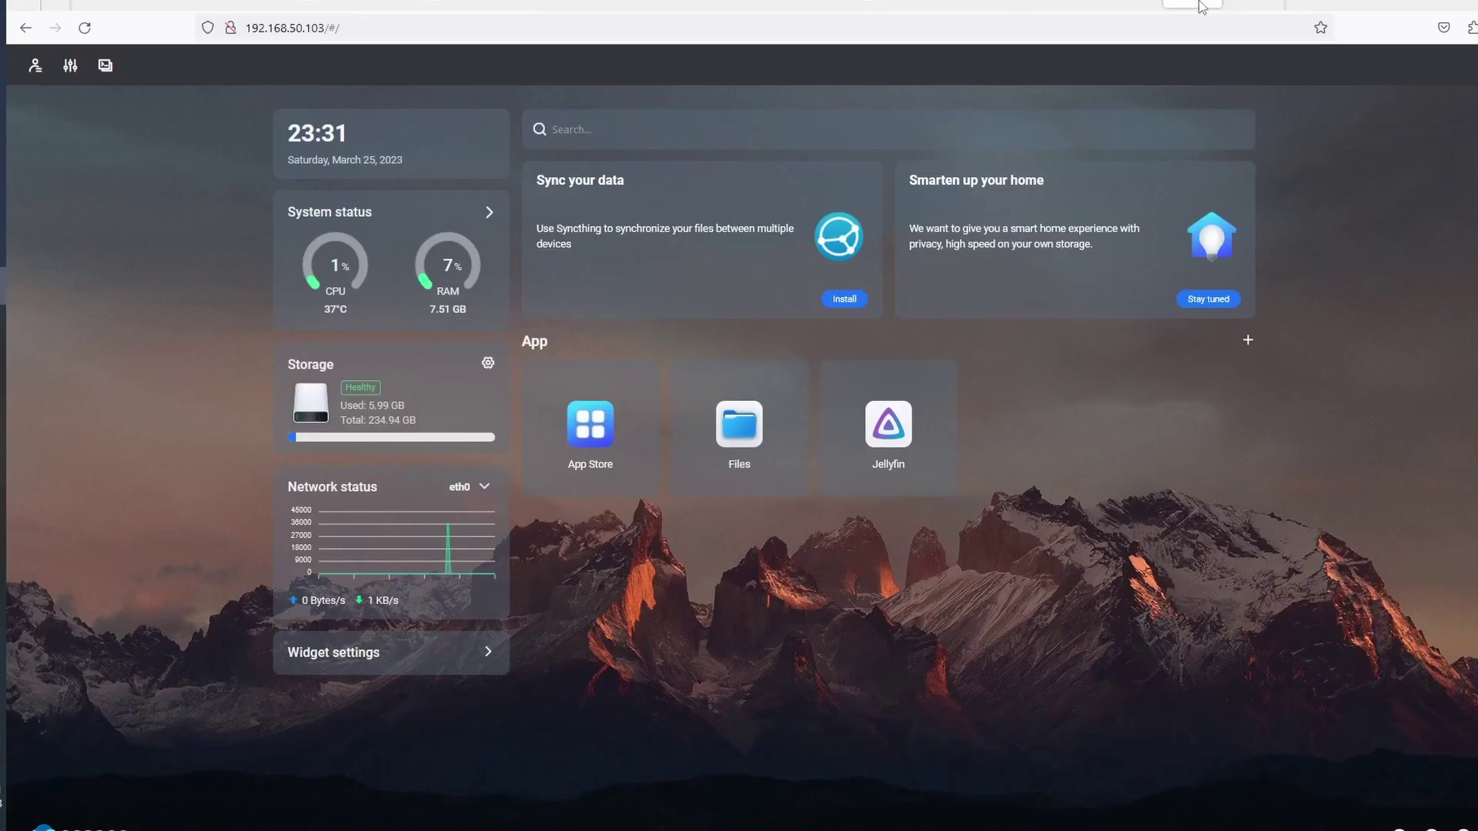
click(738, 435)
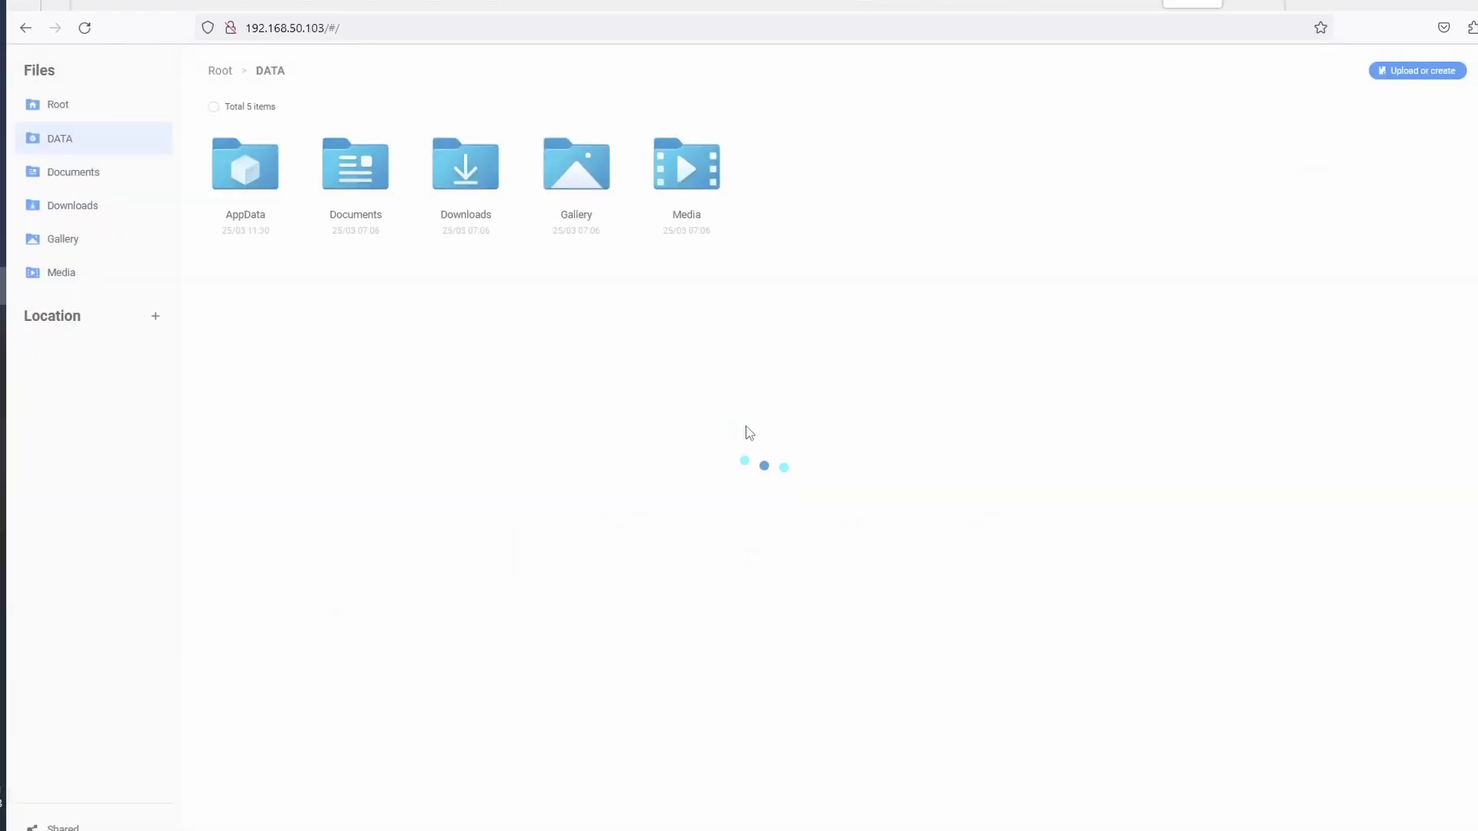
click(688, 183)
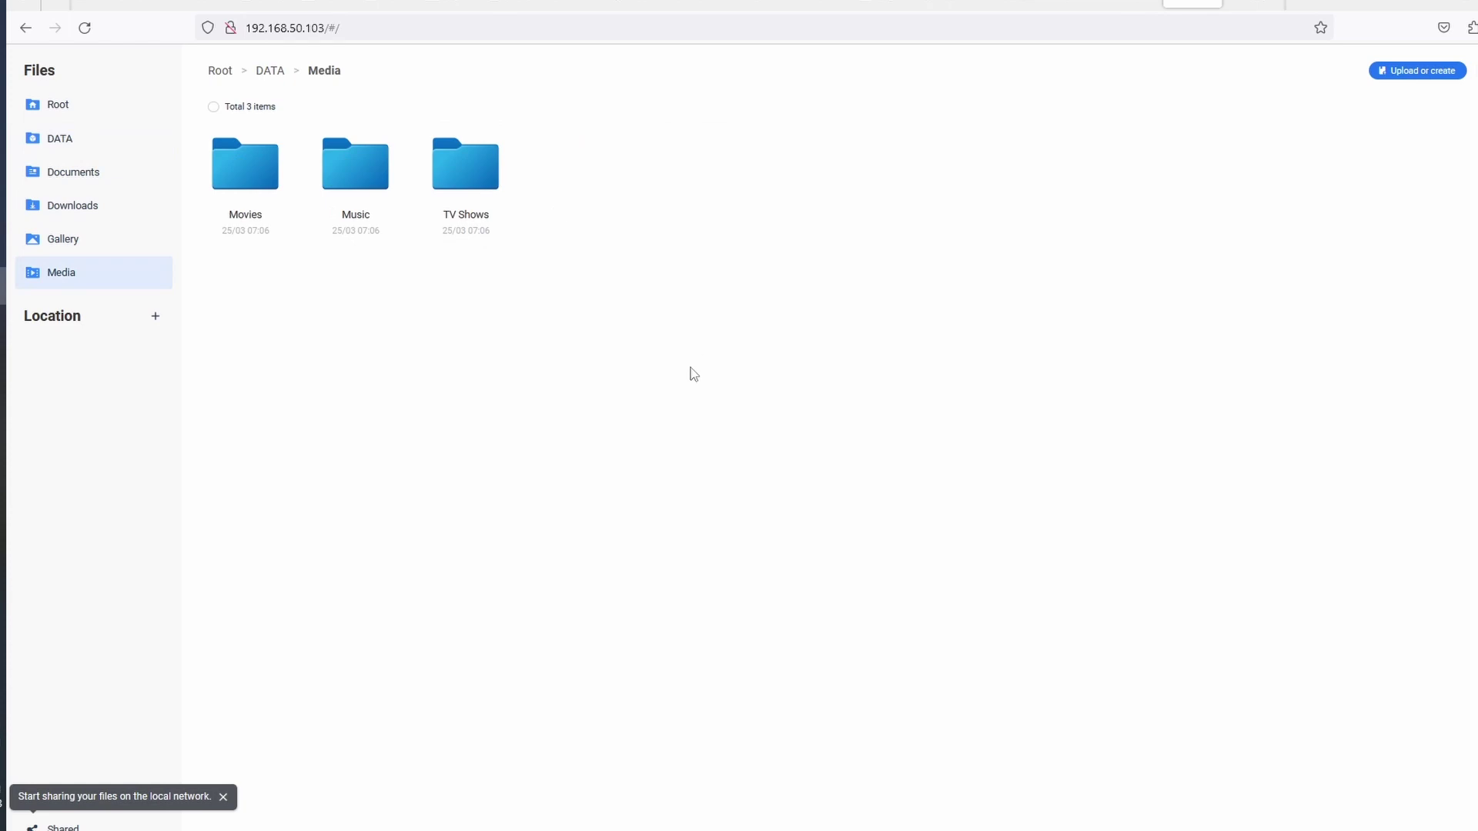
click(248, 186)
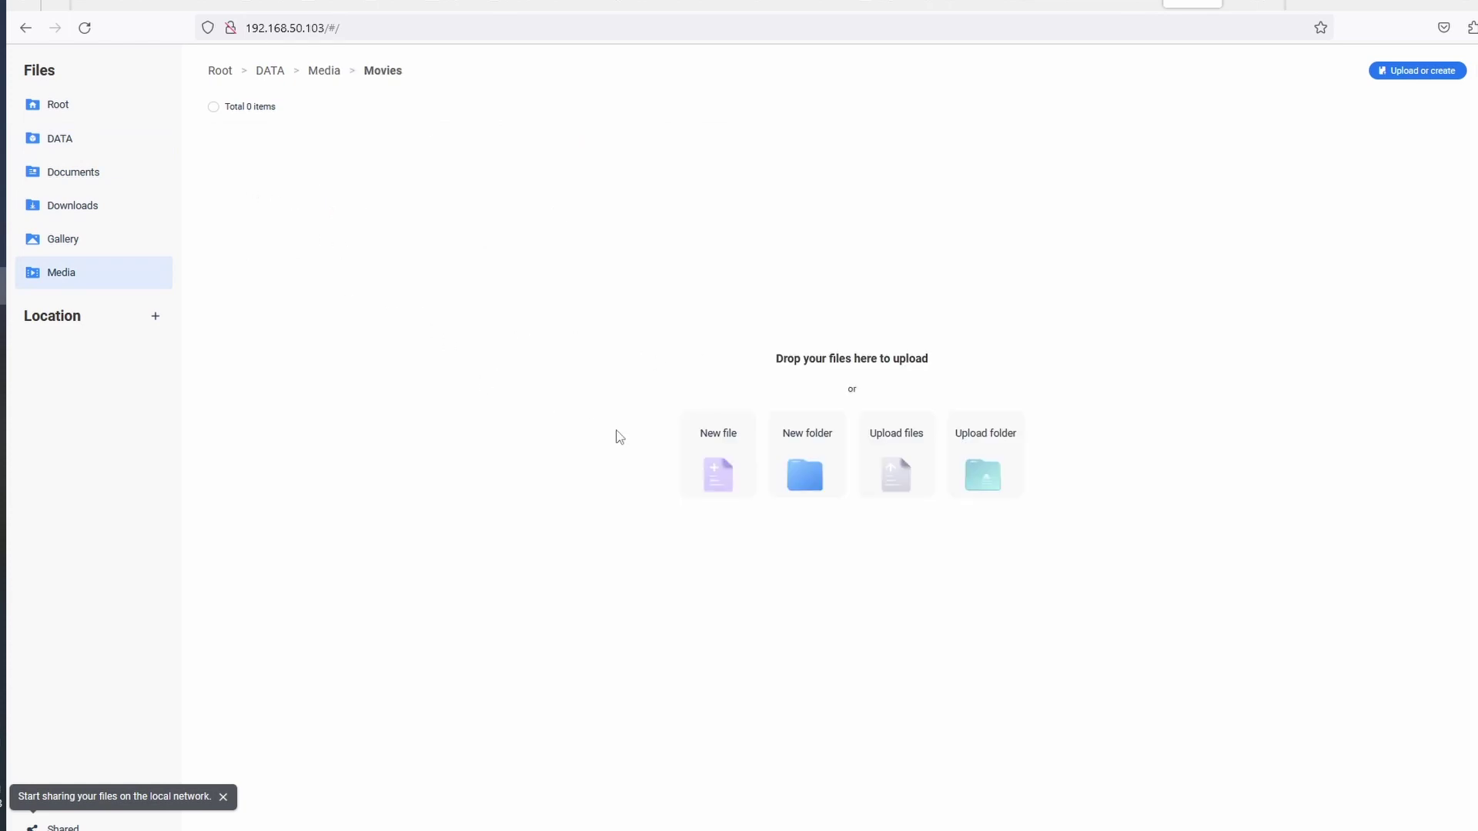
Upload 'A Quiet Place.m4v' from Explorer's A Quiet Place folder into the CasaOS Movies folder, then close Explorer
key(alt+Tab)
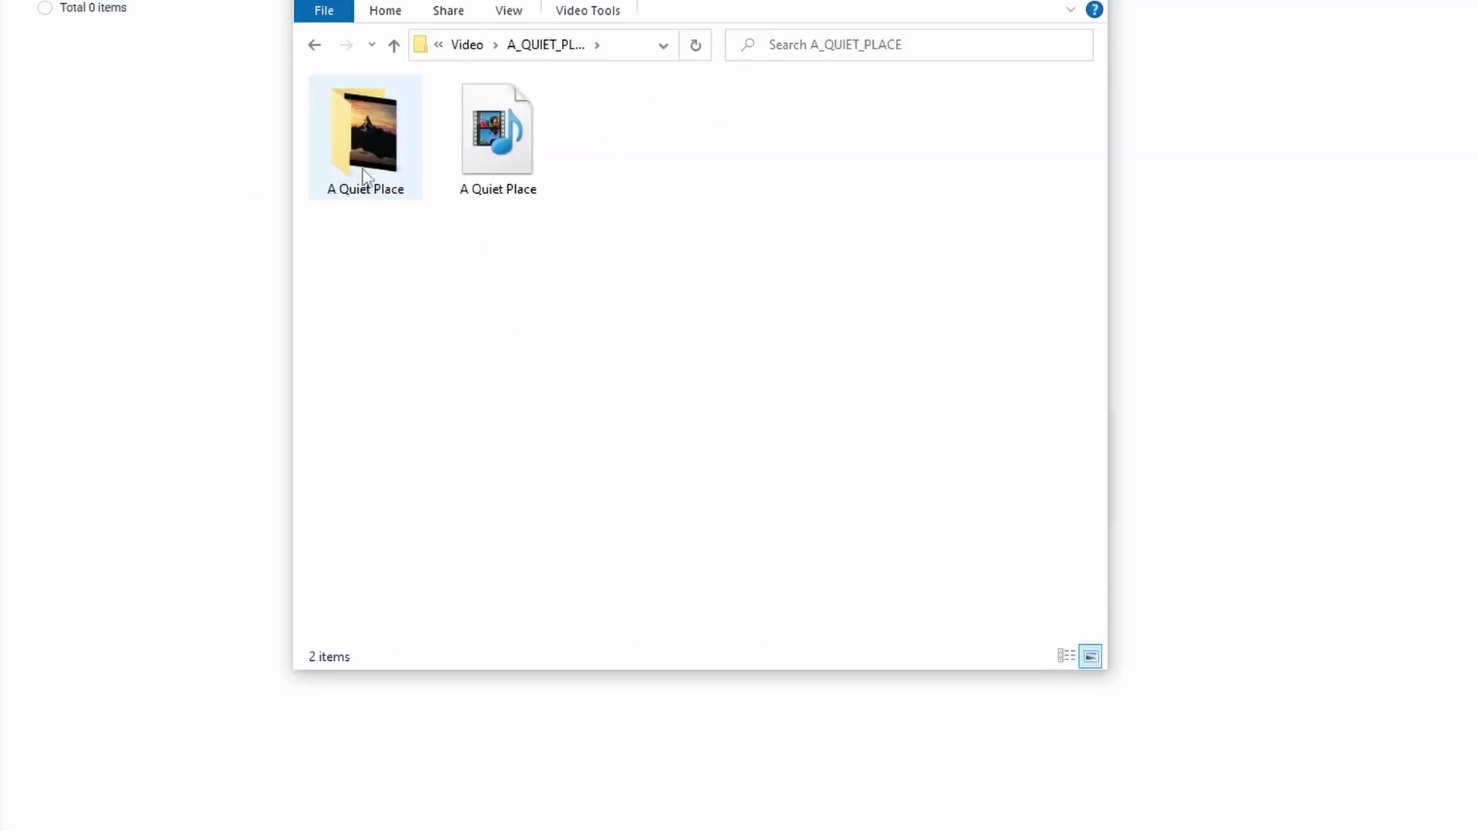
click(451, 230)
double_click(360, 171)
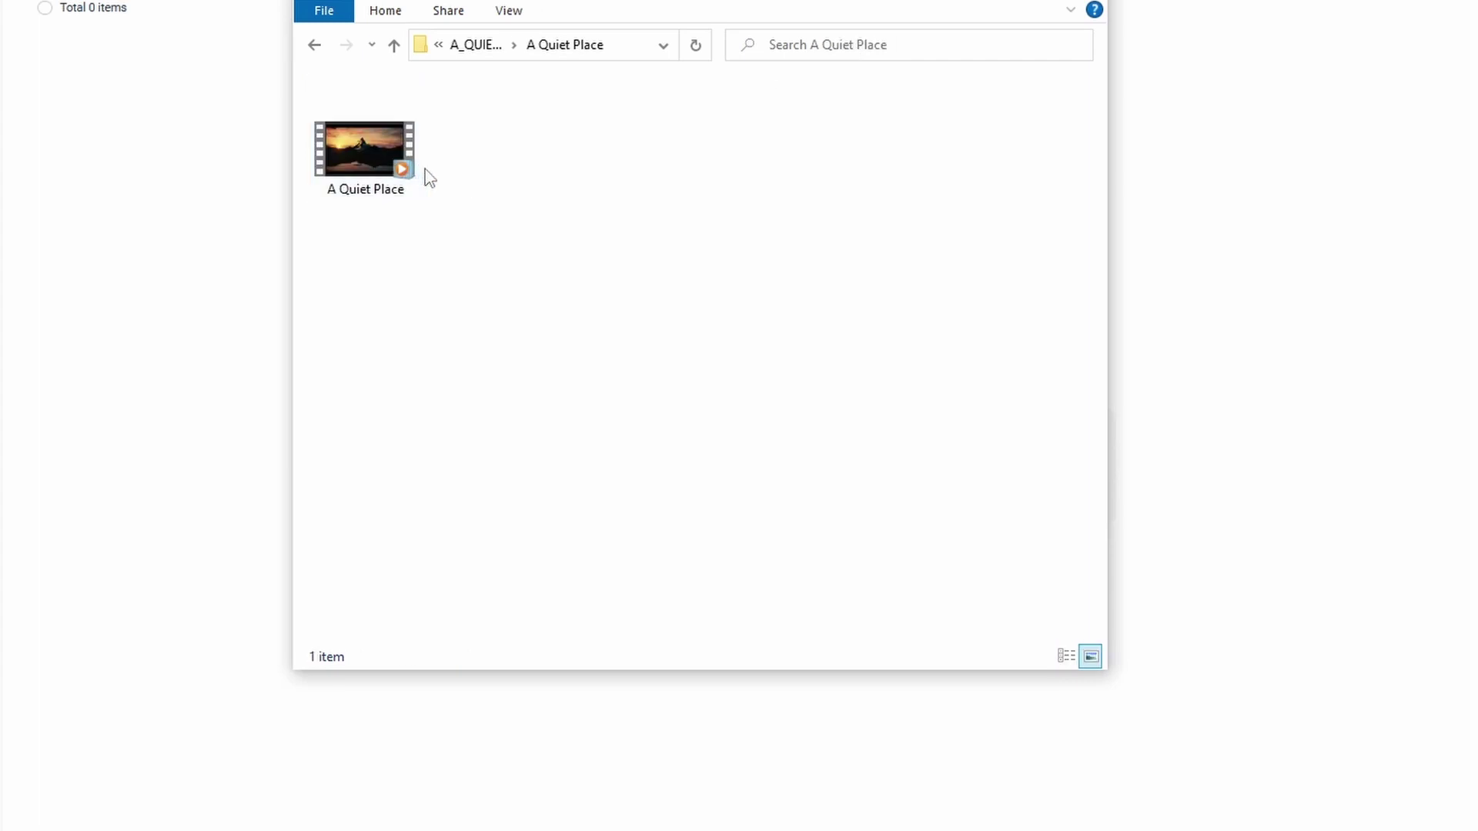
drag(615, 6, 1194, 341)
drag(890, 496, 772, 351)
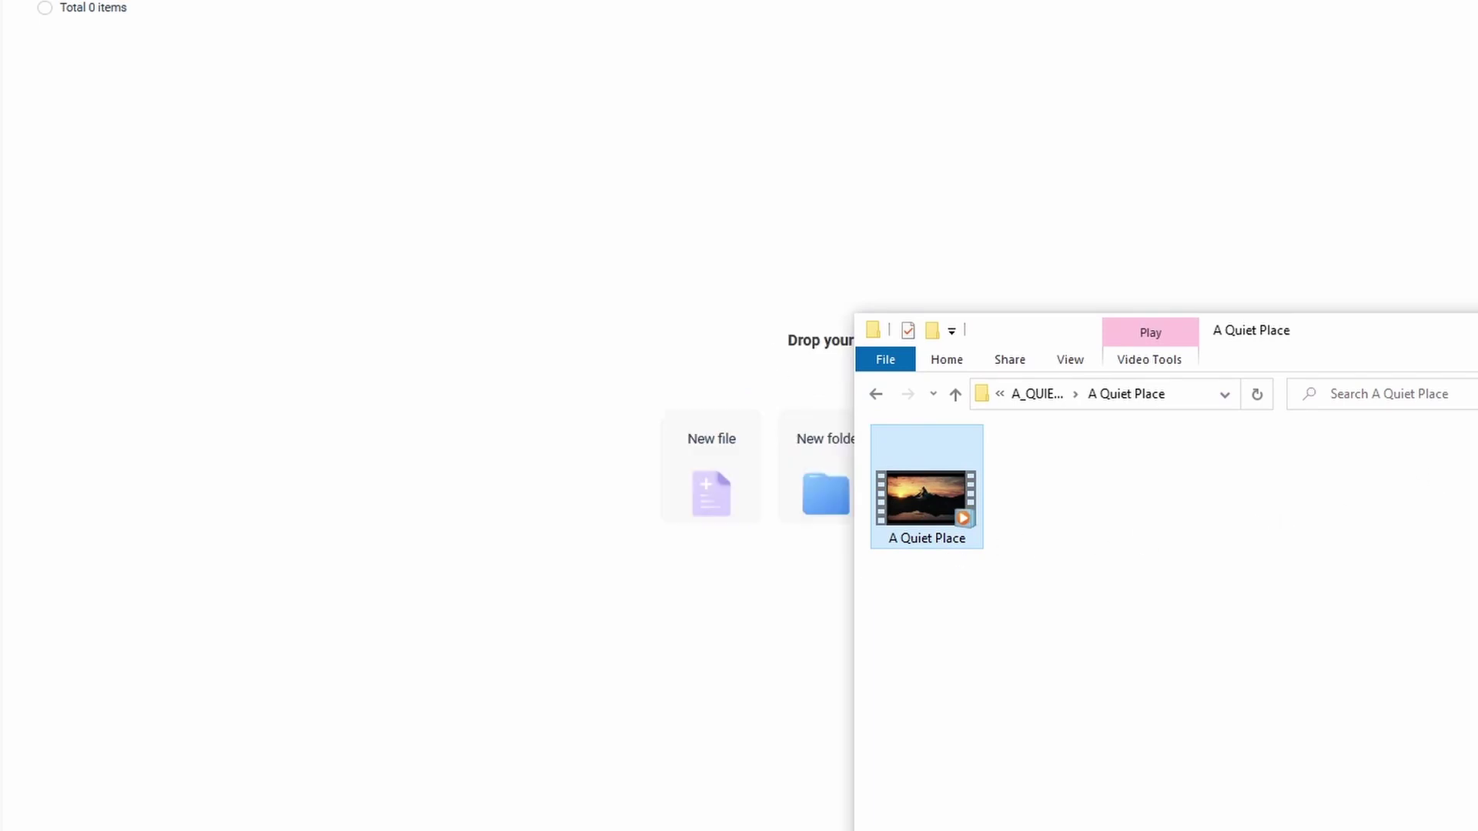
click(1347, 173)
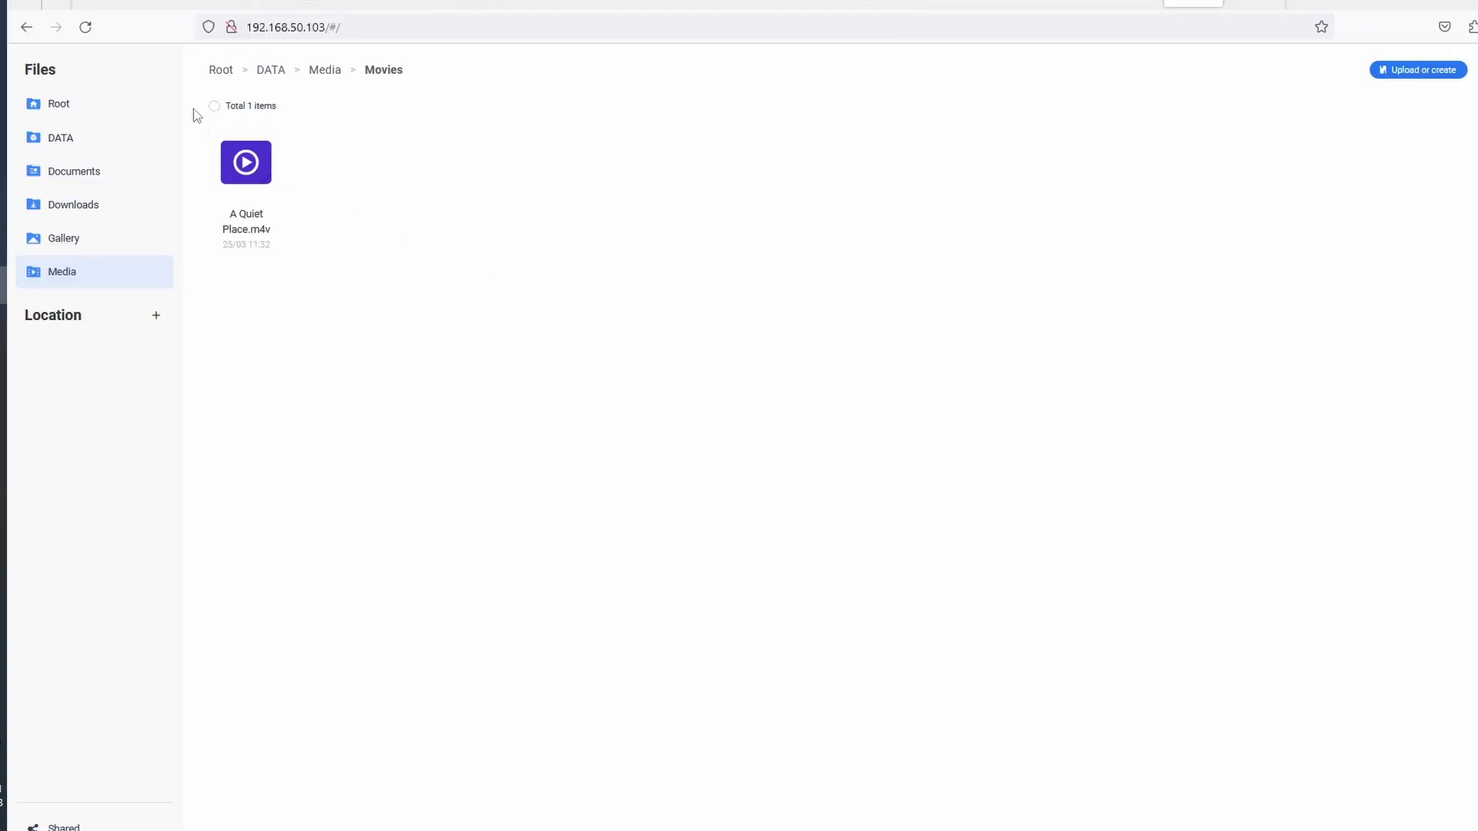
Go back to the Jellyfin admin user page, retype the admin password, and continue the setup wizard
click(1254, 5)
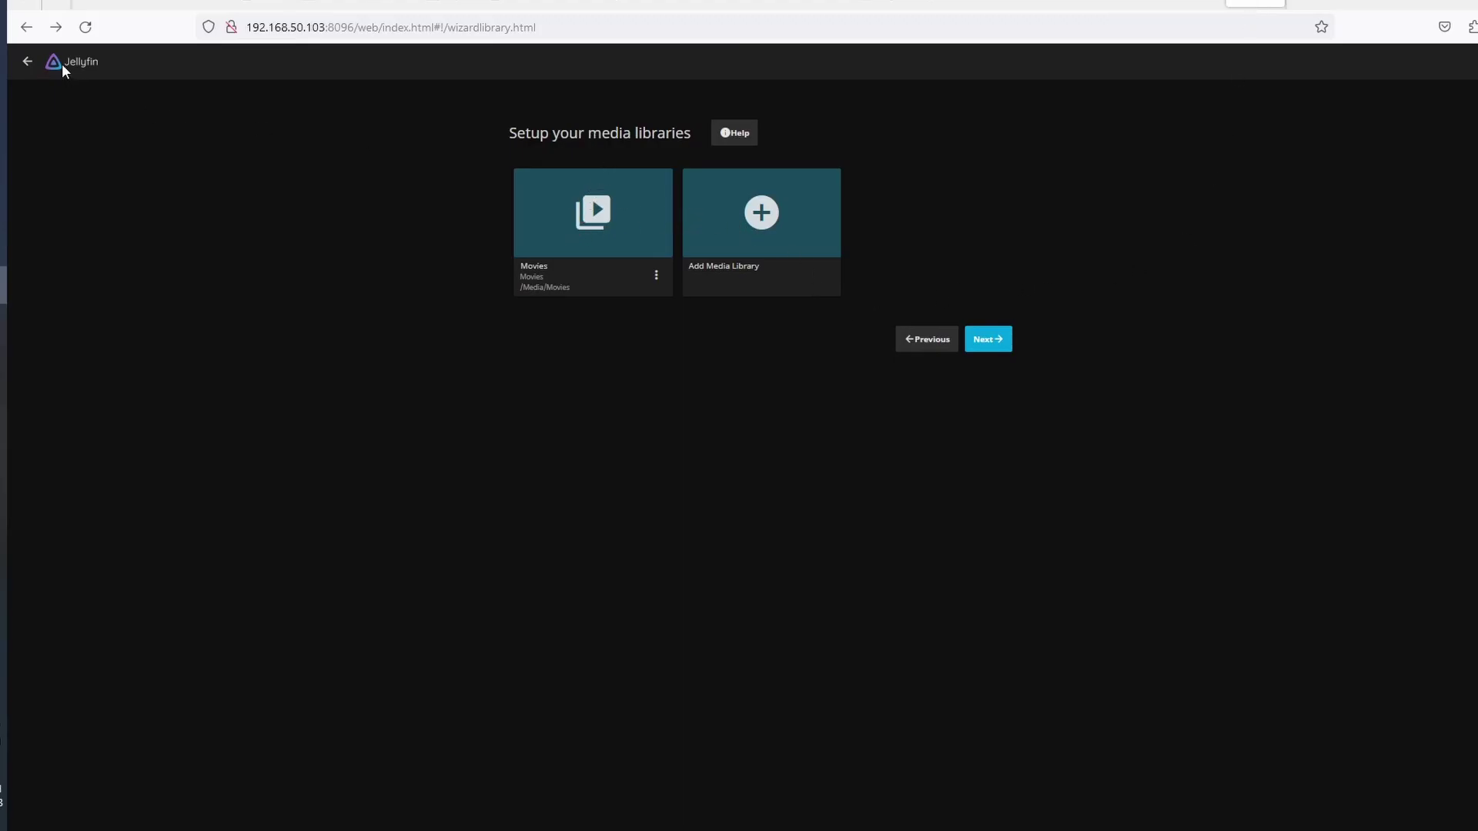
click(27, 61)
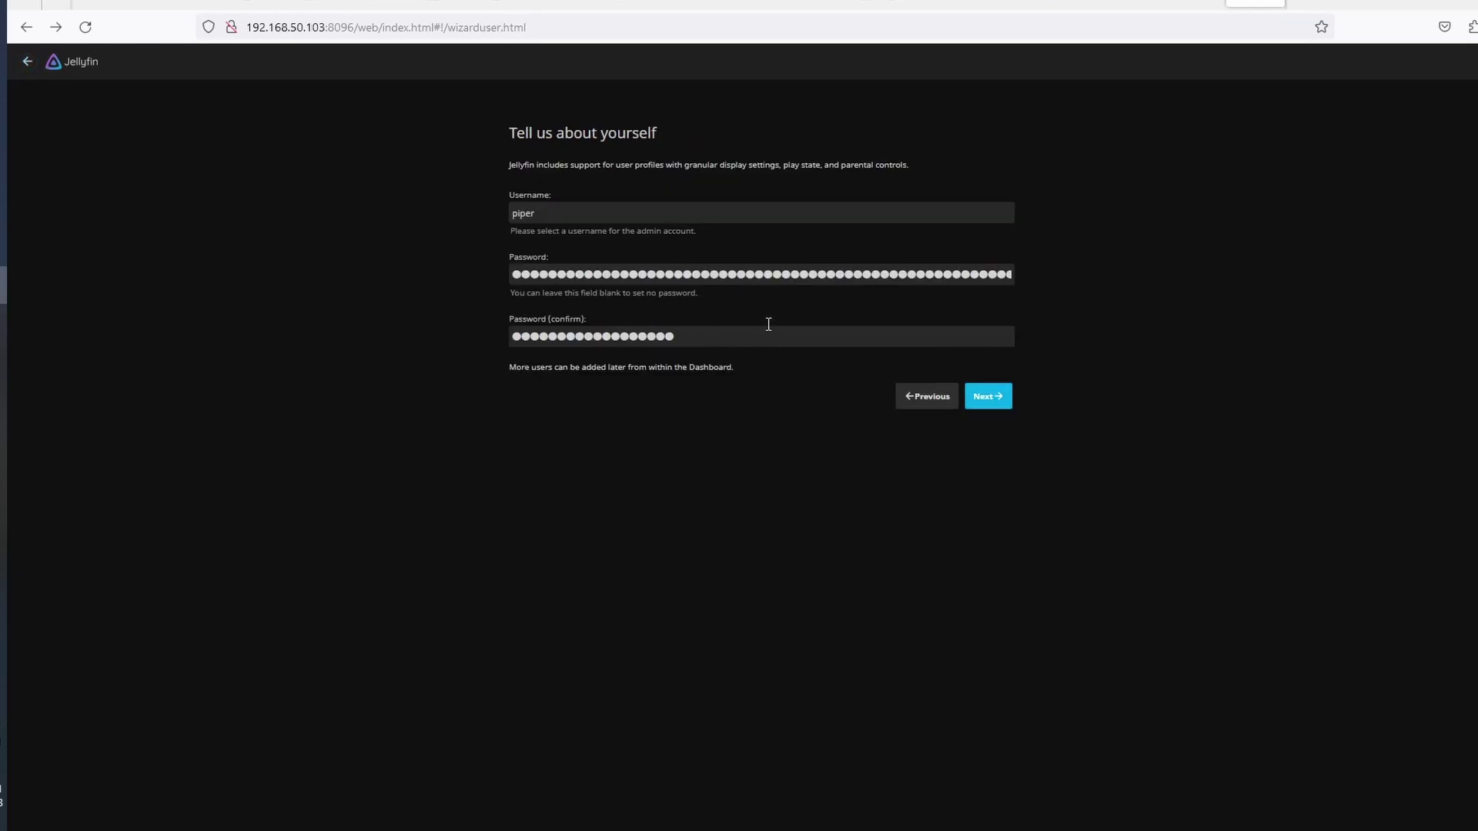
double_click(605, 271)
key(BackSpace)
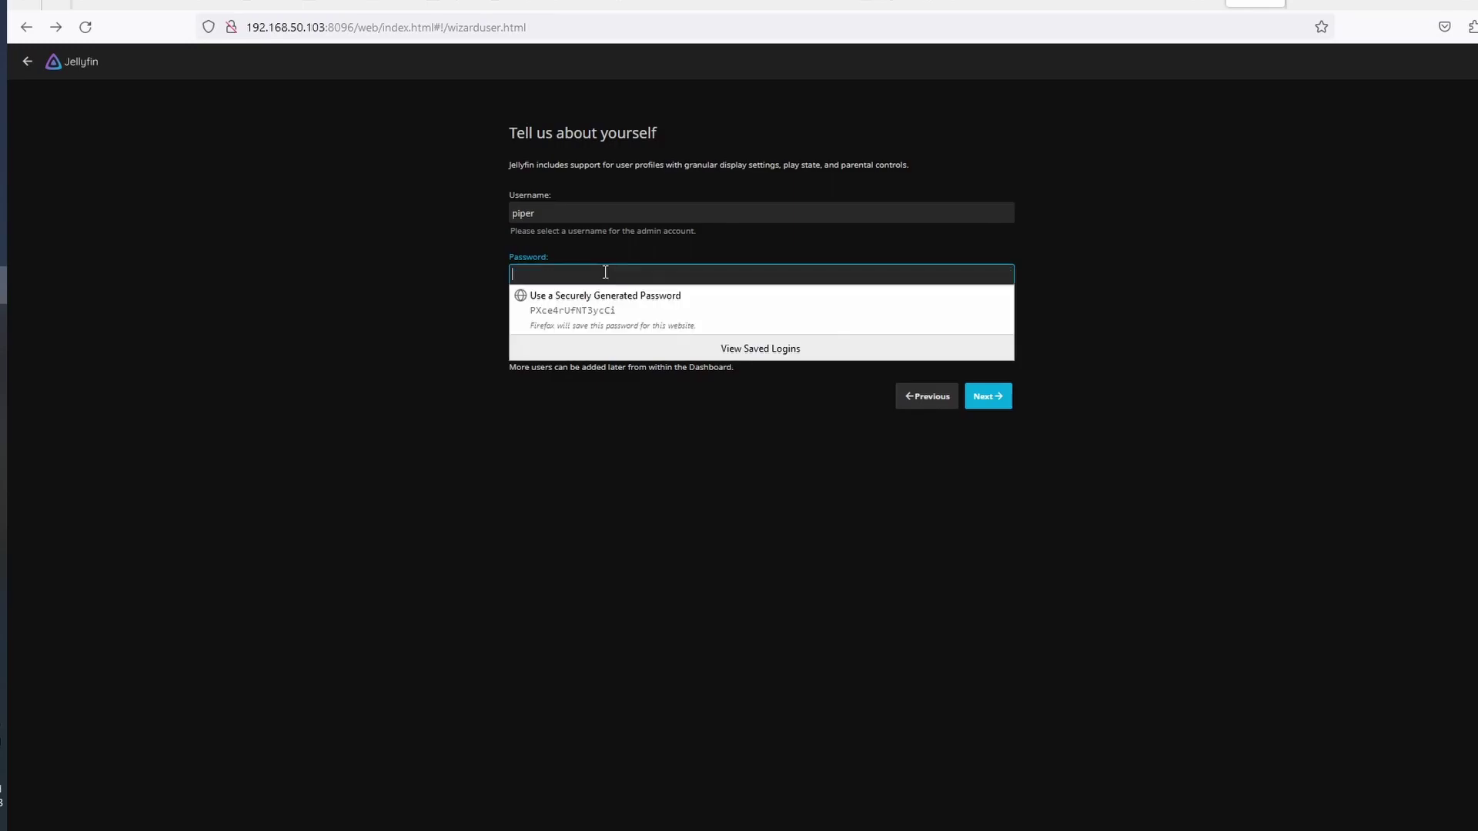
text(****)
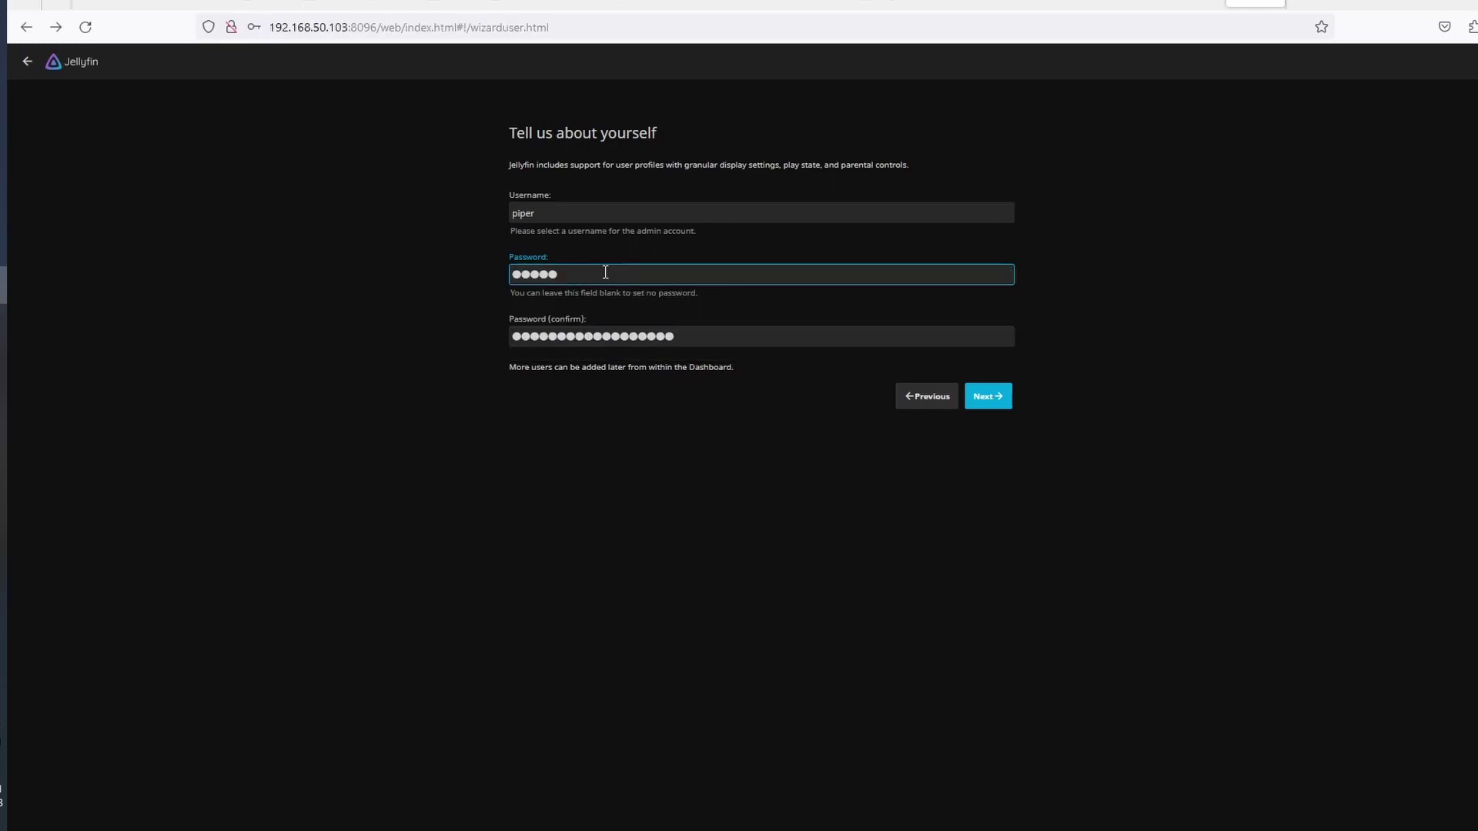
text(************)
click(987, 398)
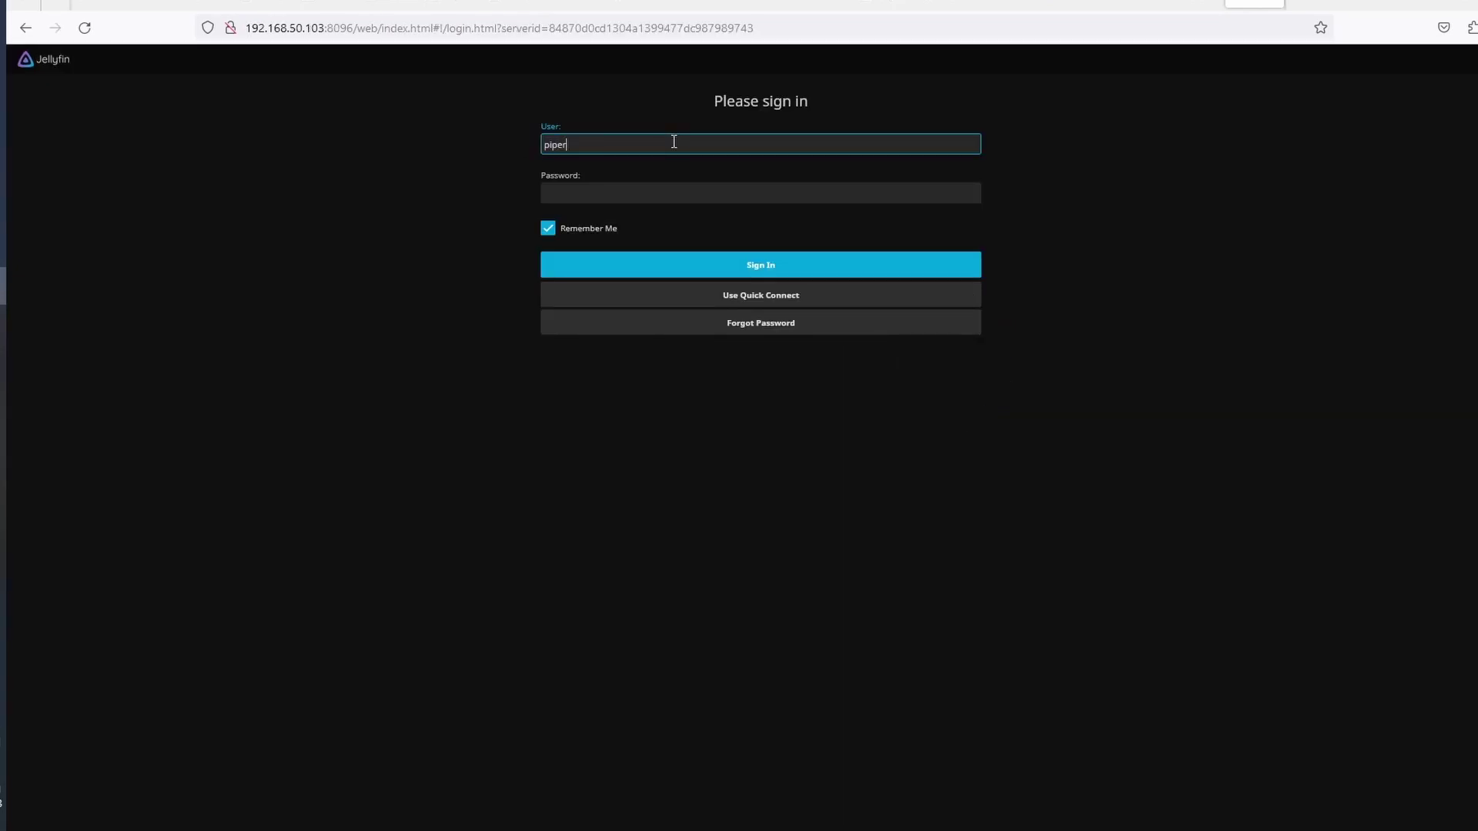
Sign in to Jellyfin with the admin password, decline Firefox's save-login prompt, and play A Quiet Place
key(Tab)
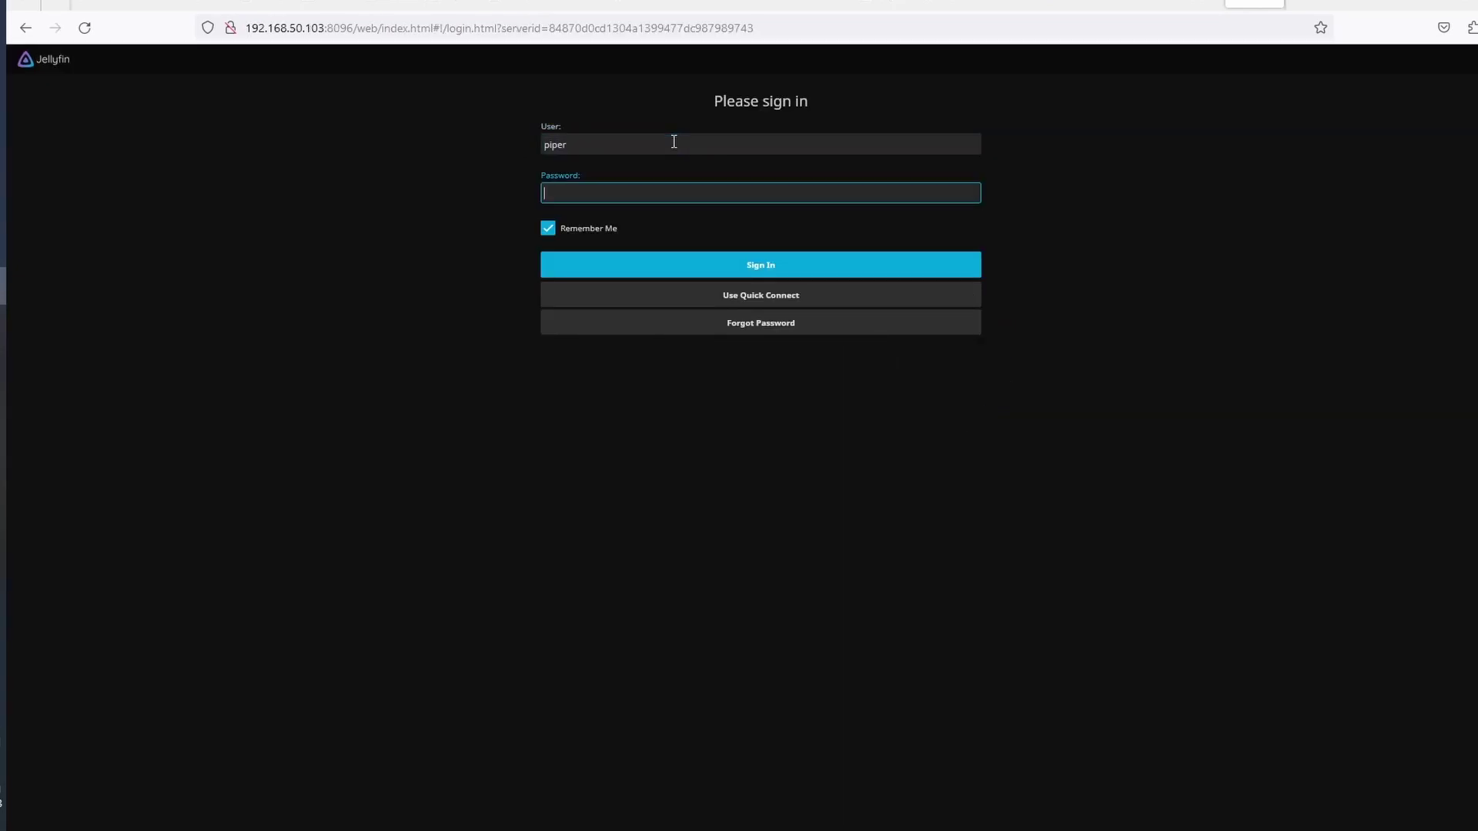
text(******************)
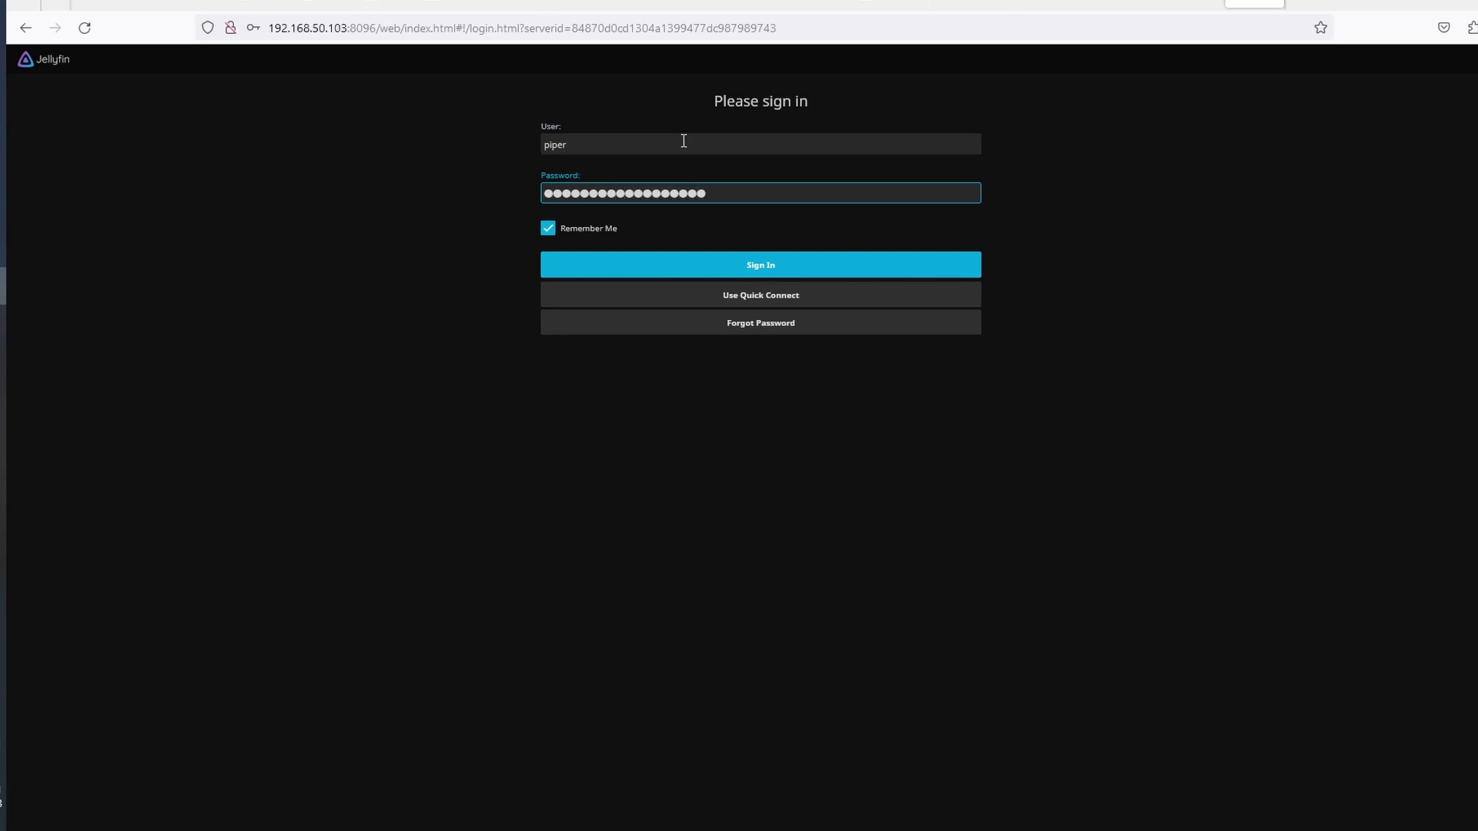
click(774, 272)
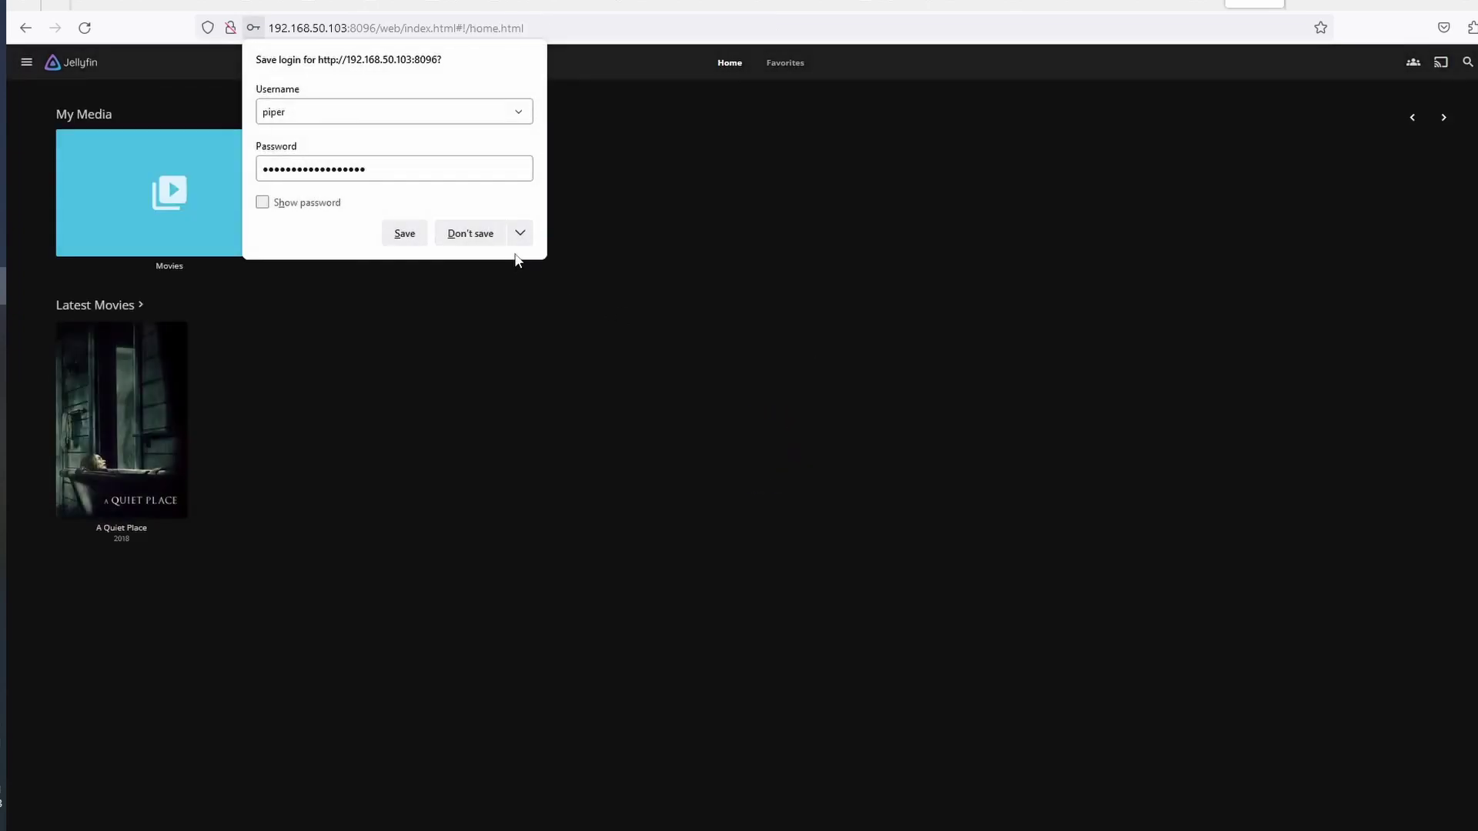
click(477, 233)
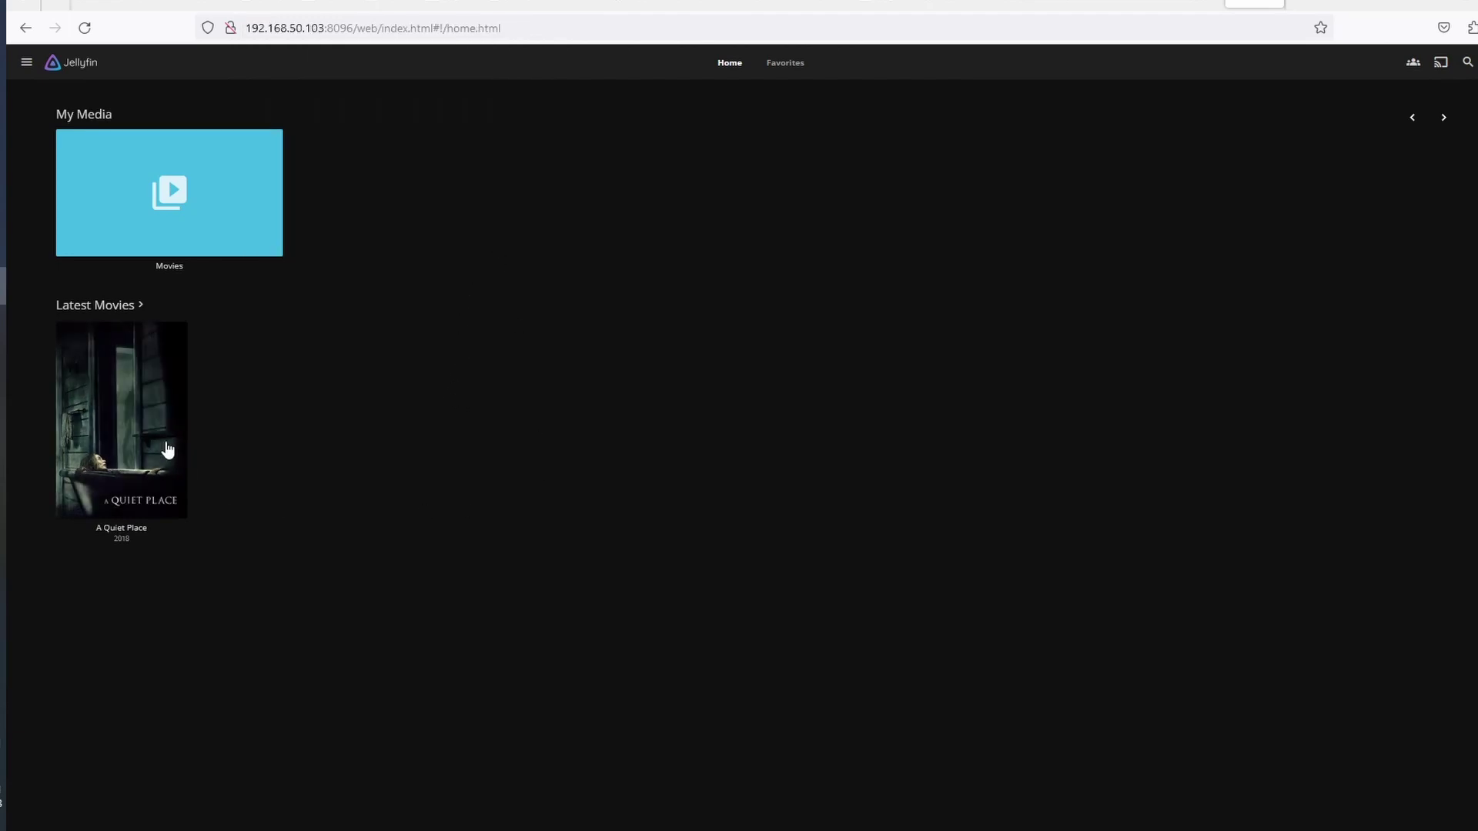
click(138, 434)
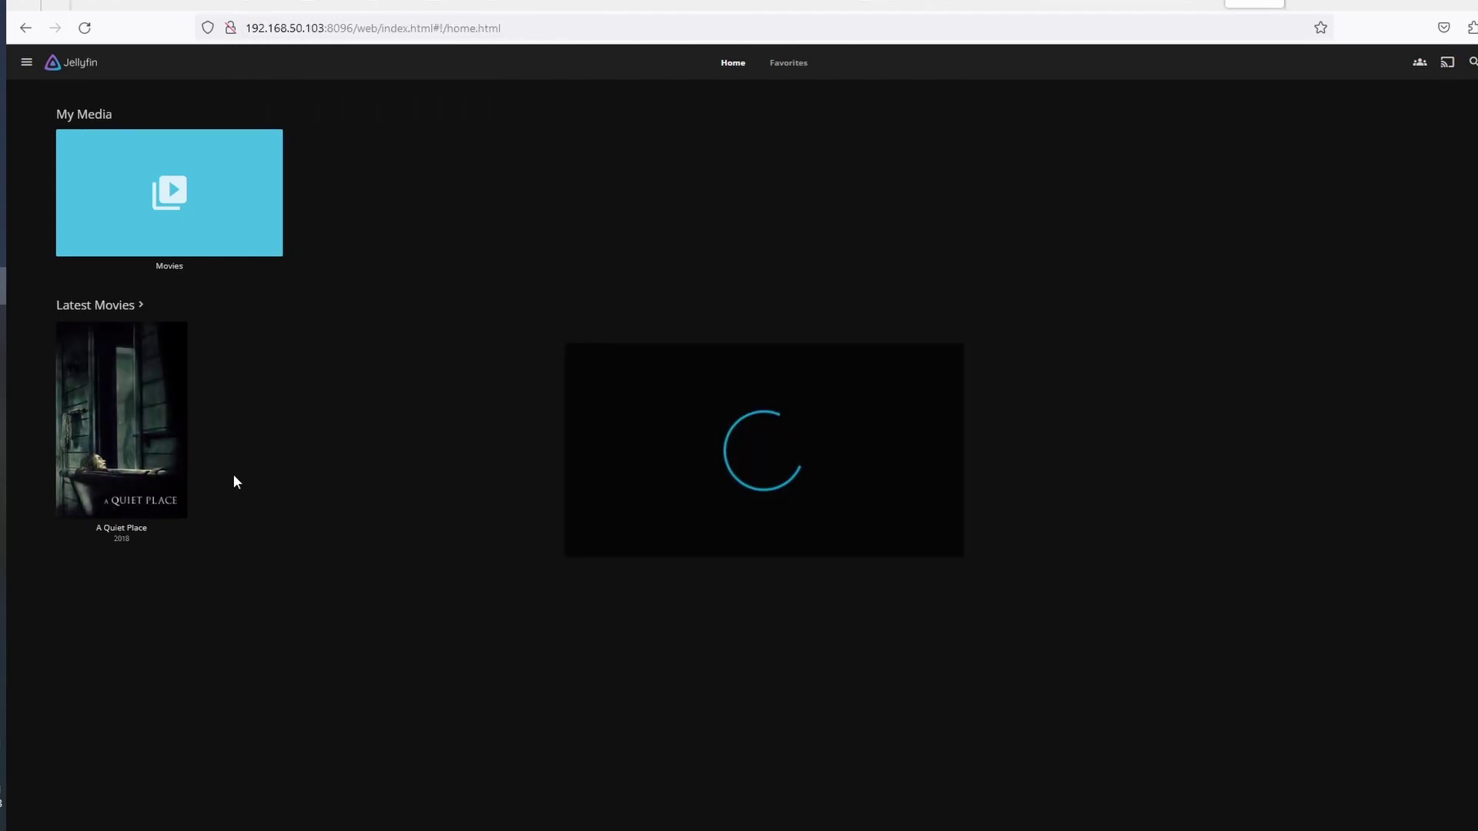